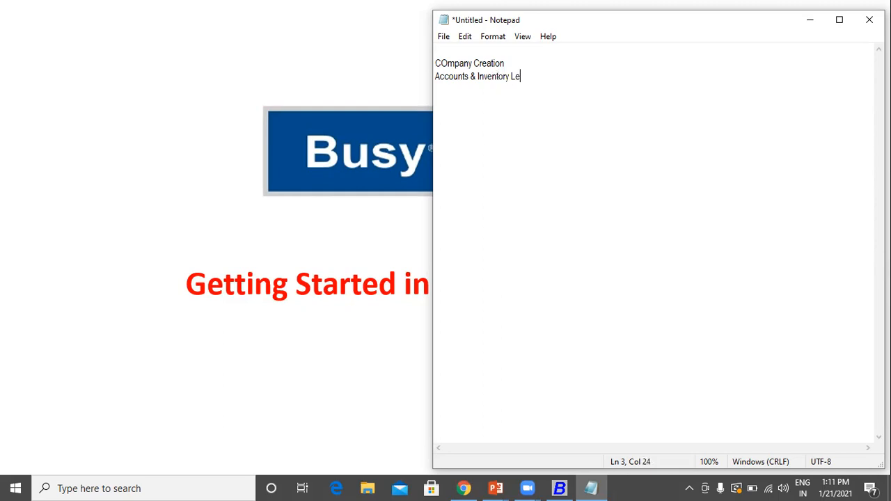
Step: Finish the outline lines: ledger creations, Vouchers (Purchase / sales / Payment / Receipt), Reporting Sections
text(Creations)
key(Return)
text(Vouchers)
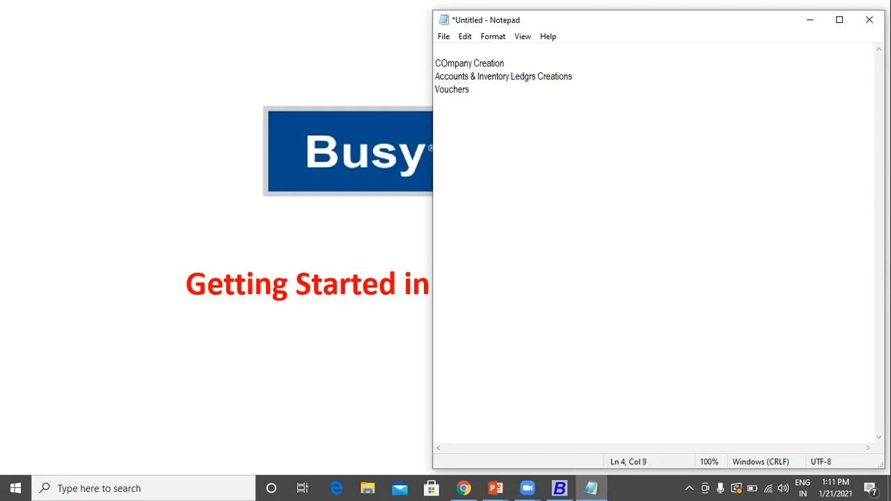
text( (Purchase / sales / Pa)
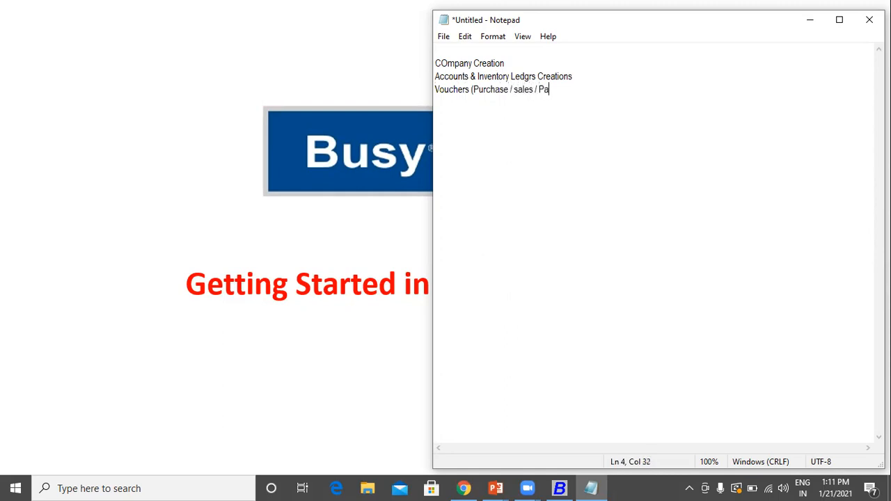
text(yment / receipt)
key(ctrl+Left)
key(Delete)
text(R)
key(End)
text())
key(Return)
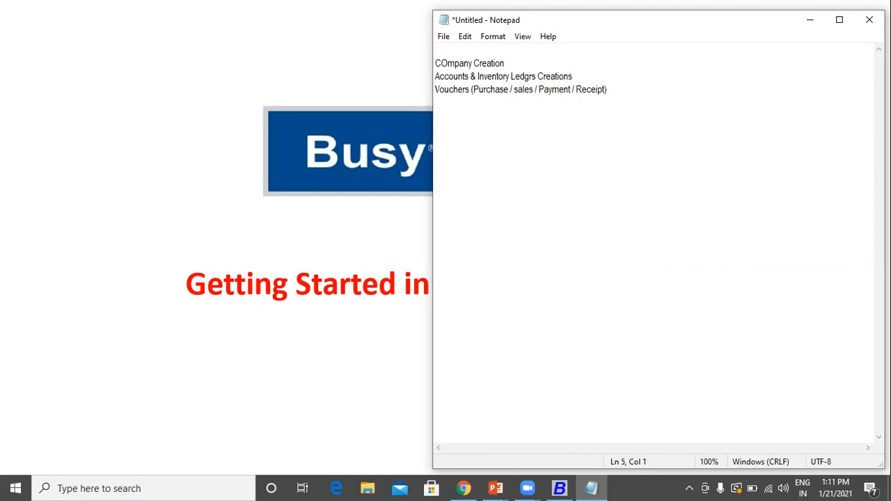
text(Reporting Sections)
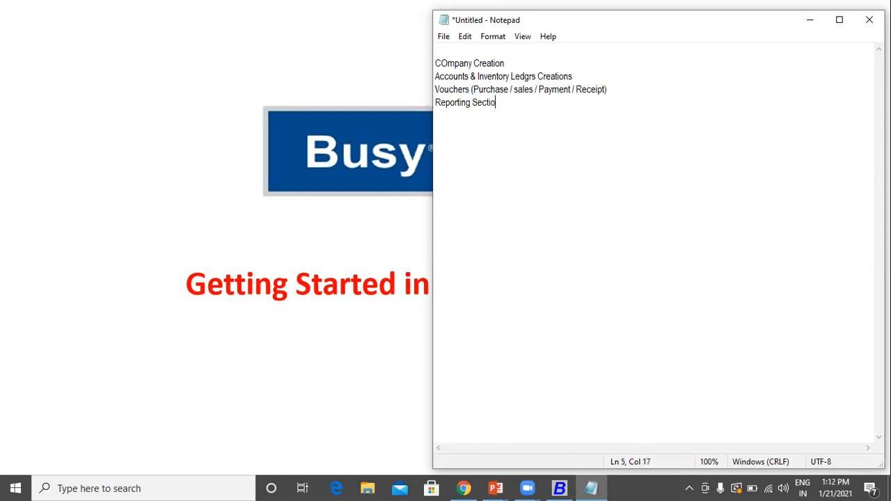
Step: Capitalise 'Sales' and correct 'COmpany' to 'Company' in the outline
click(516, 90)
key(Delete)
text(S)
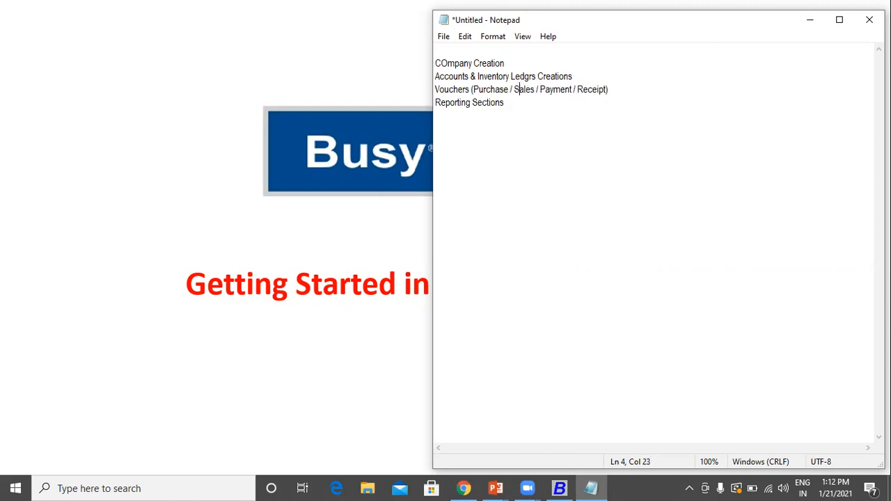
drag(512, 103, 426, 58)
click(446, 63)
key(BackSpace)
text(o)
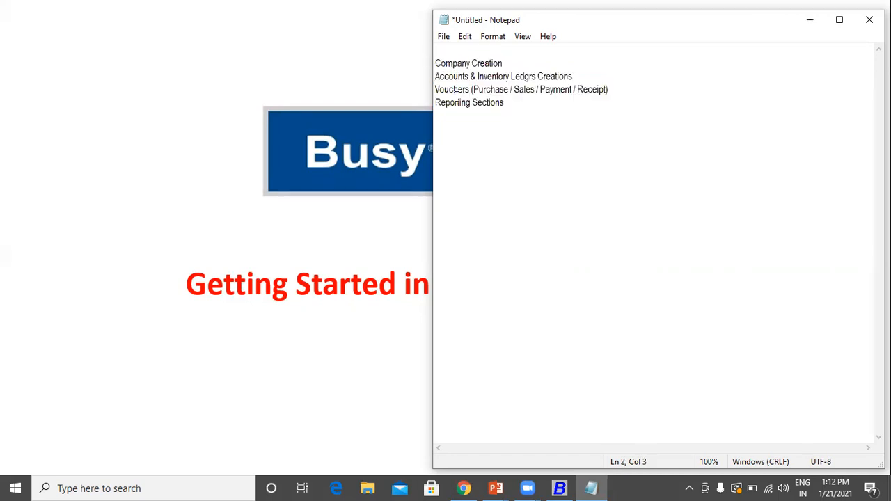
Step: Select the Company Creation line and bring BUSY to the front
drag(521, 105, 437, 64)
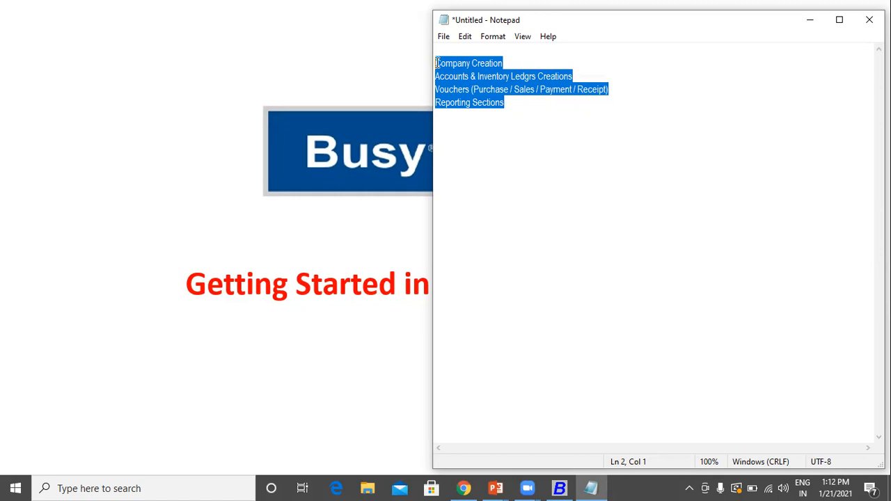
click(504, 63)
drag(503, 63, 434, 60)
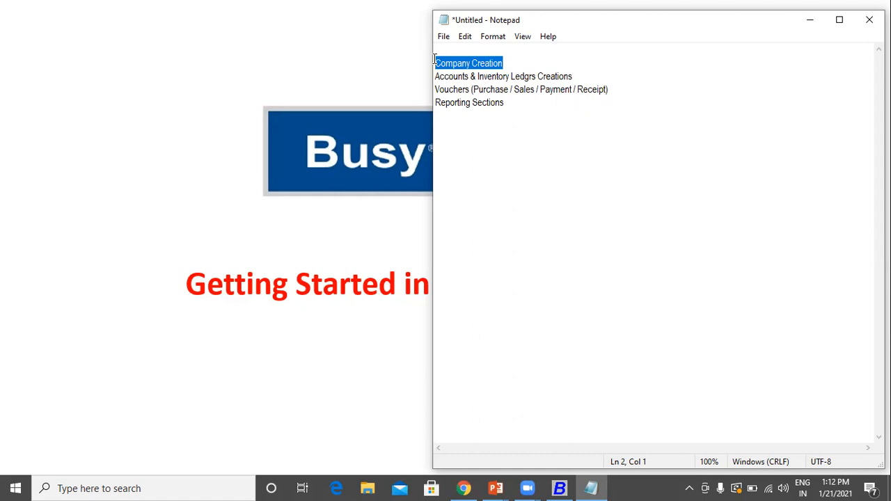
click(559, 488)
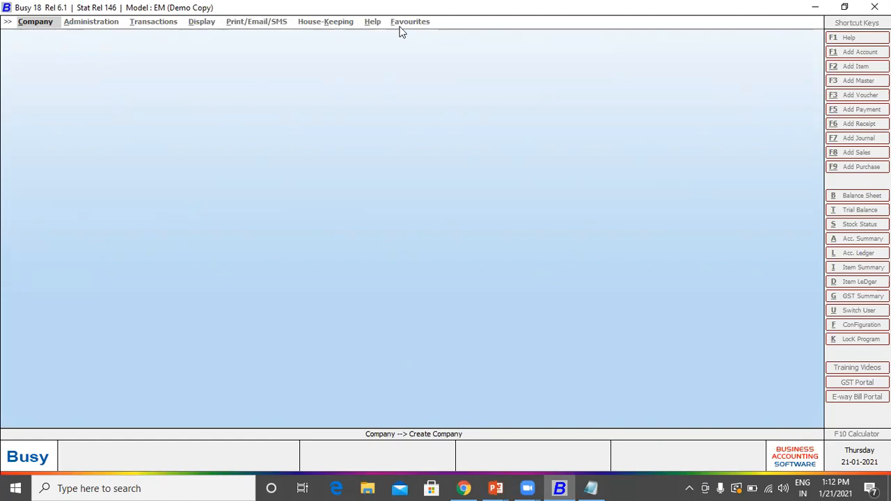
Step: Choose Create Company from BUSY's Company menu
click(28, 24)
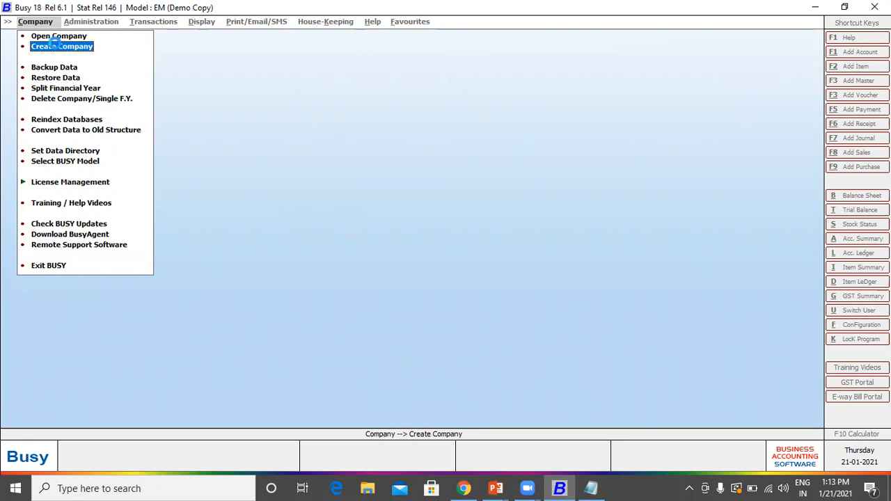
click(55, 43)
Step: Name the company RS Trading Co, keep Delhi, and start the financial year 01-04-2020
text(RS Trading)
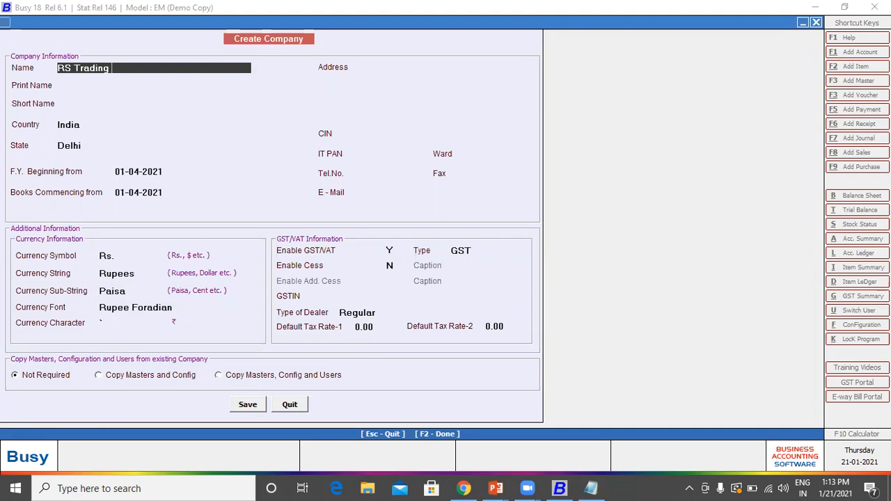
text( Co)
key(Return)
key(Return)
key(Return)
key(Return)
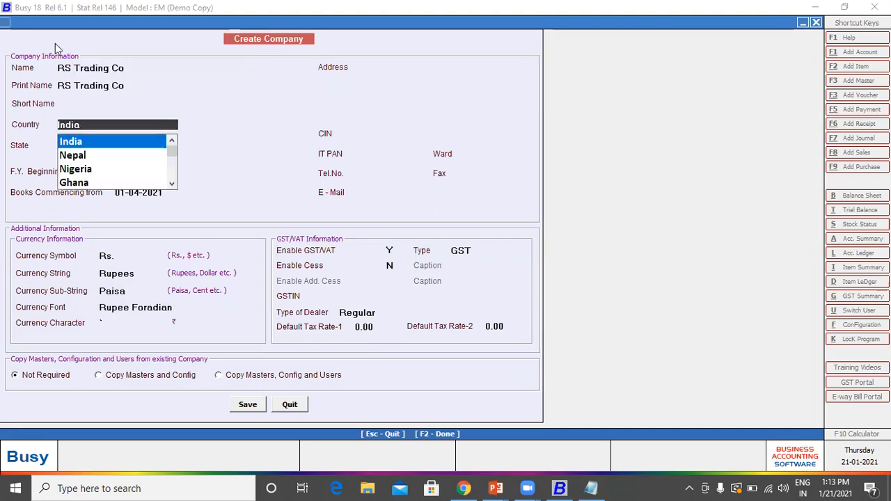
key(Return)
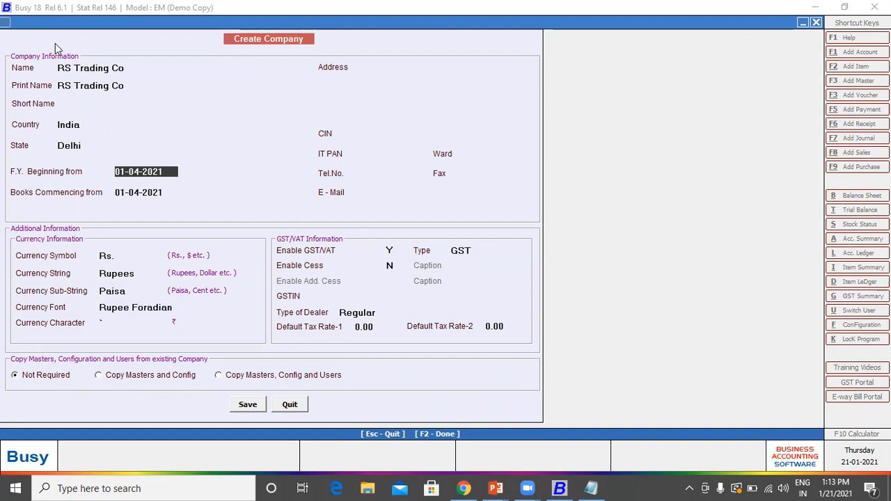
text(01-04-2020)
key(Return)
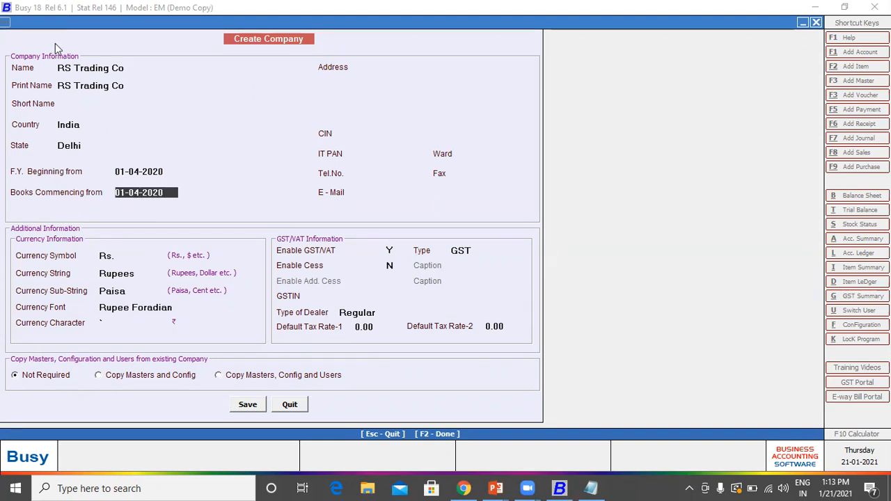
key(Return)
Step: Enter the address 'ABC Chamber, Gurgaon', 'Haryana - 122002'
text(ABC C)
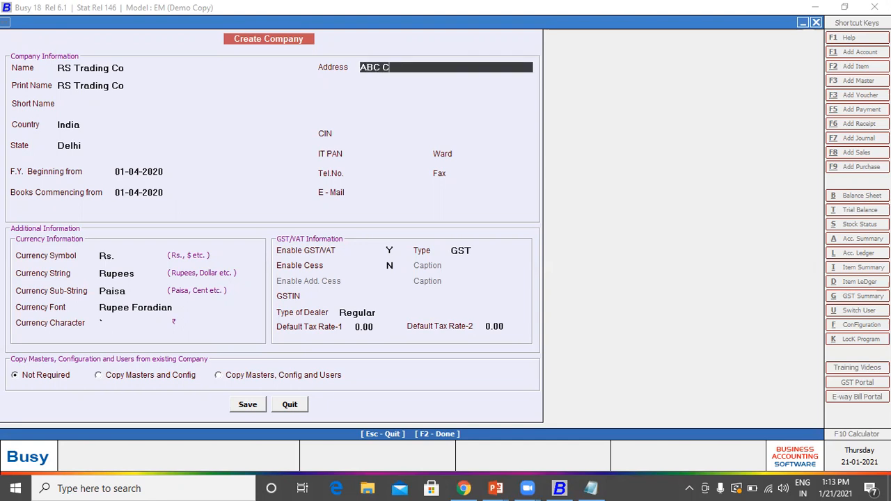
text(hamber, Gurgaon)
key(Return)
text(Ha)
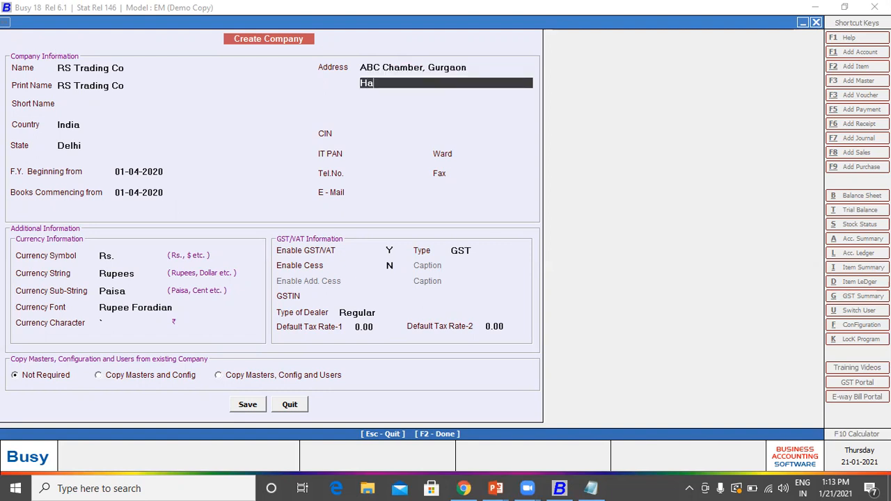
text(ryana - 122002)
key(Return)
key(Return)
key(Return)
key(Return)
key(Return)
key(Return)
key(Return)
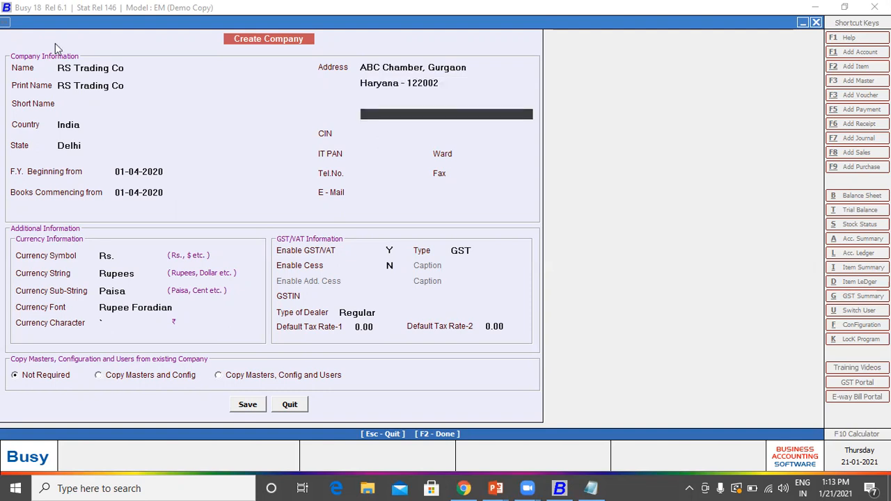
key(Return)
key(Return)
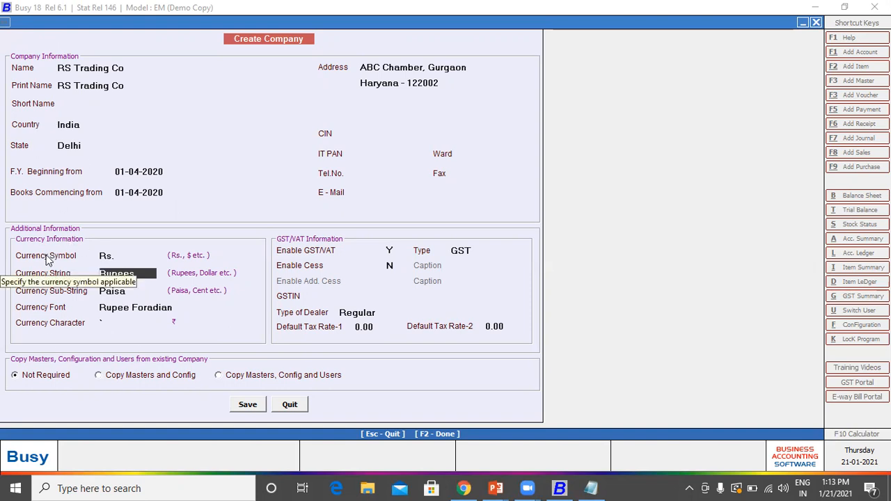
Step: Keep GST as tax type, enter the company's GSTIN, keep Regular dealer, and save
key(Return)
key(Return)
key(Return)
key(Return)
key(Return)
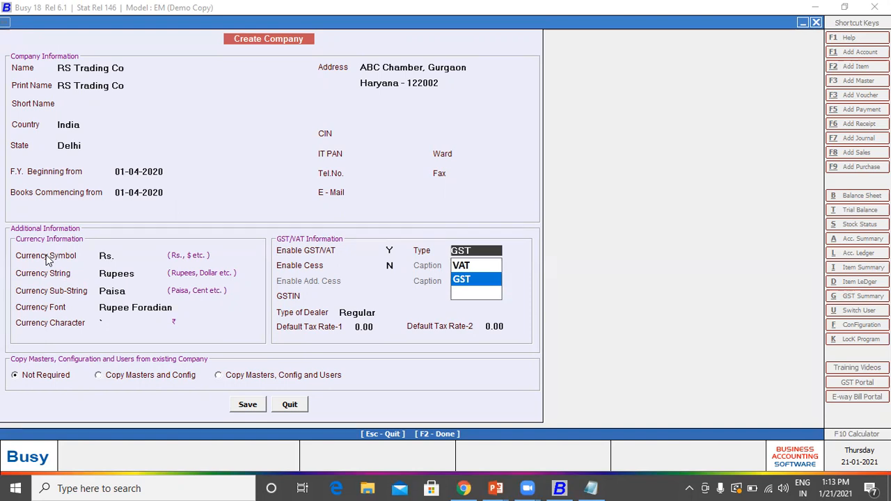
key(Return)
key(Return)
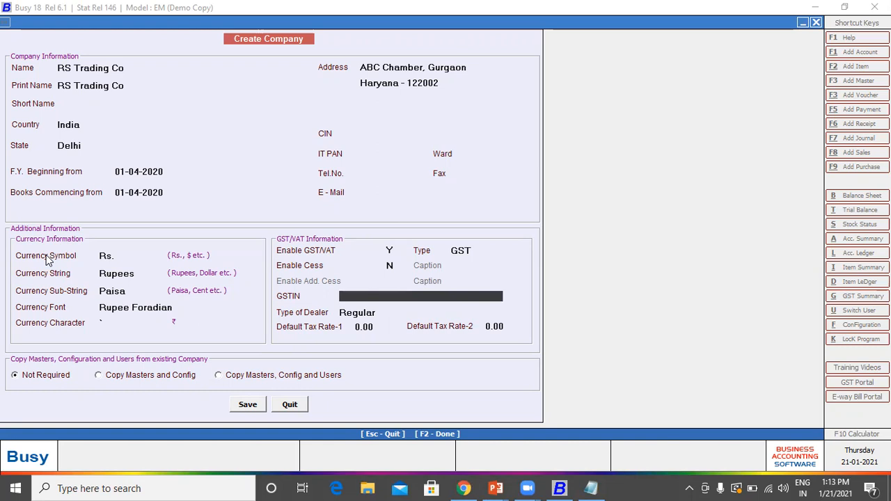
text(07AAAAA1234C1ZL)
key(Return)
key(Return)
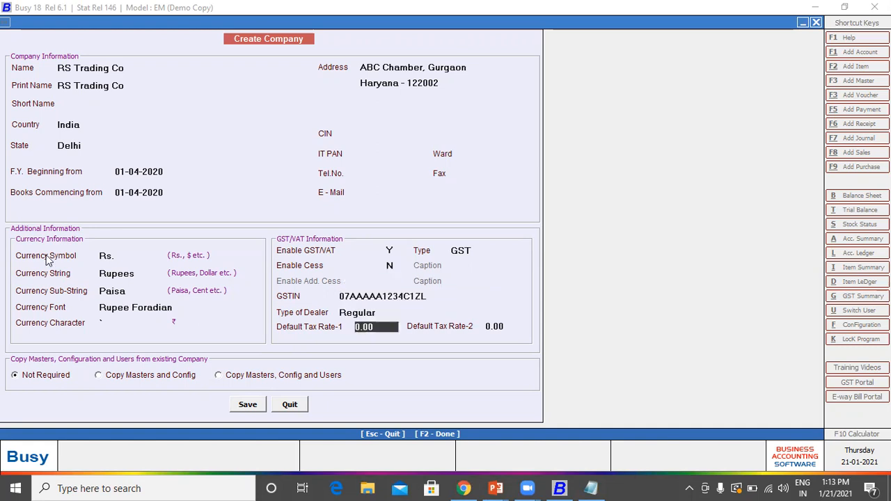
key(Up)
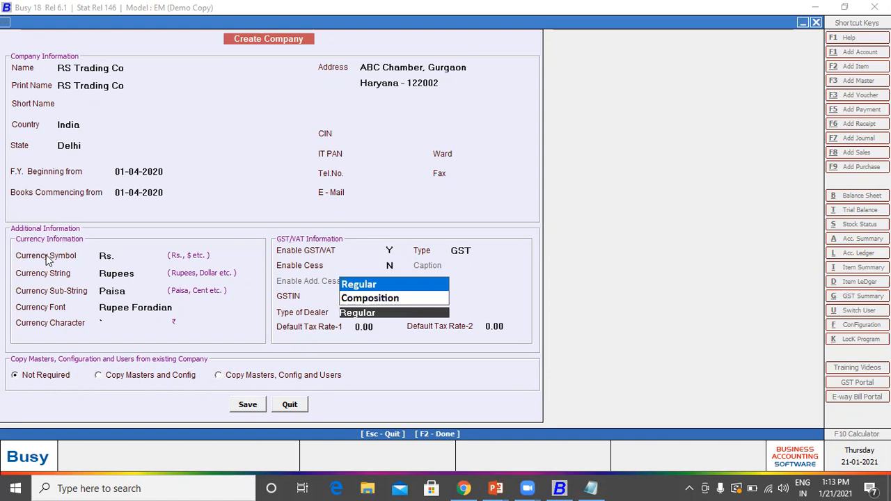
key(Return)
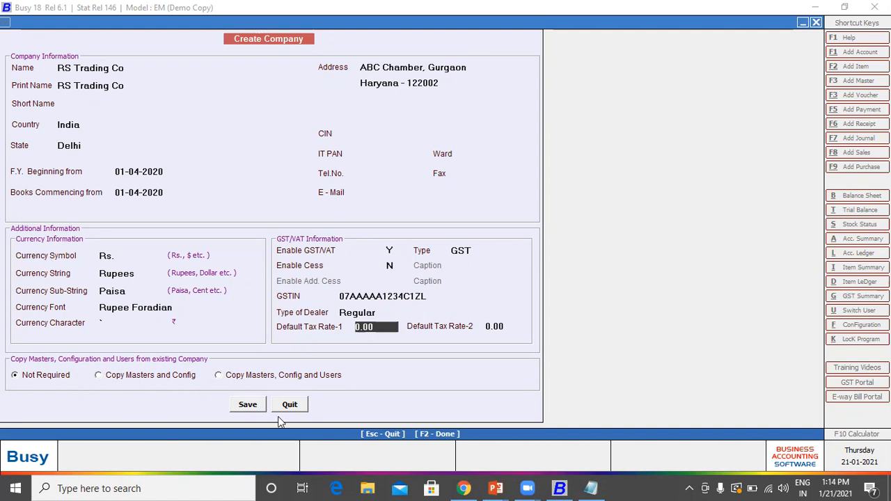
click(257, 408)
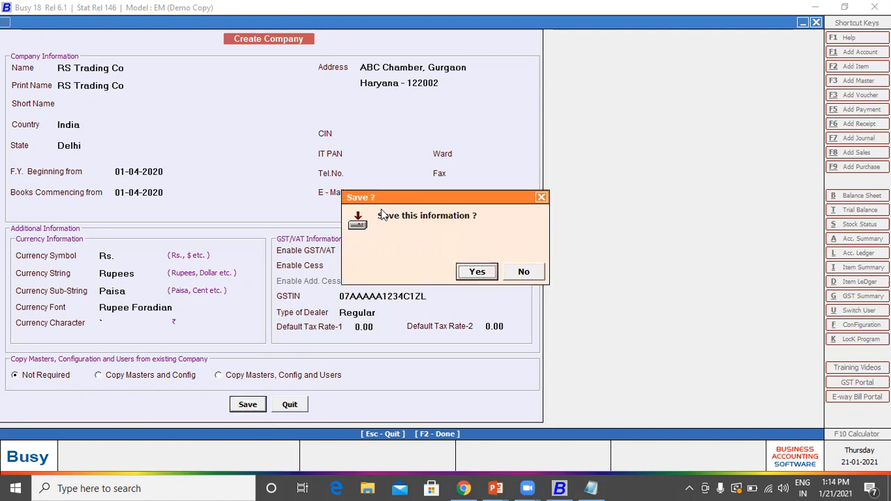
Step: Confirm creating RS Trading Co and save a superuser named A with a password
click(479, 275)
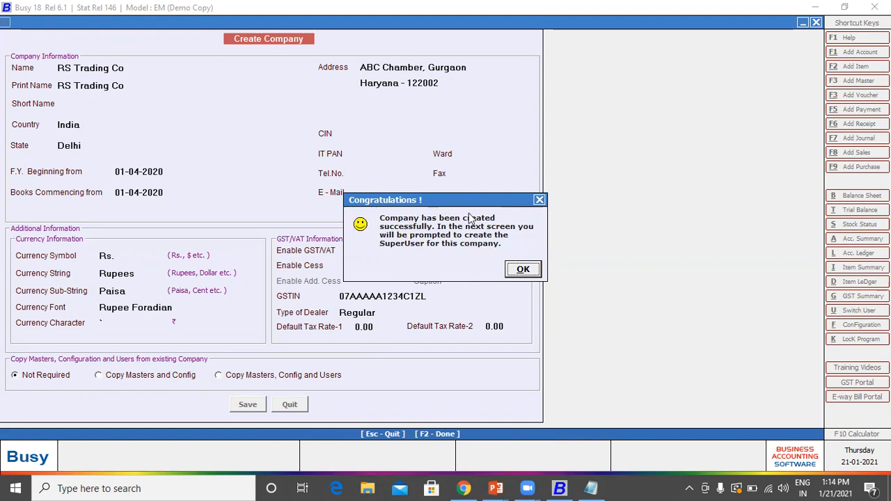
click(512, 271)
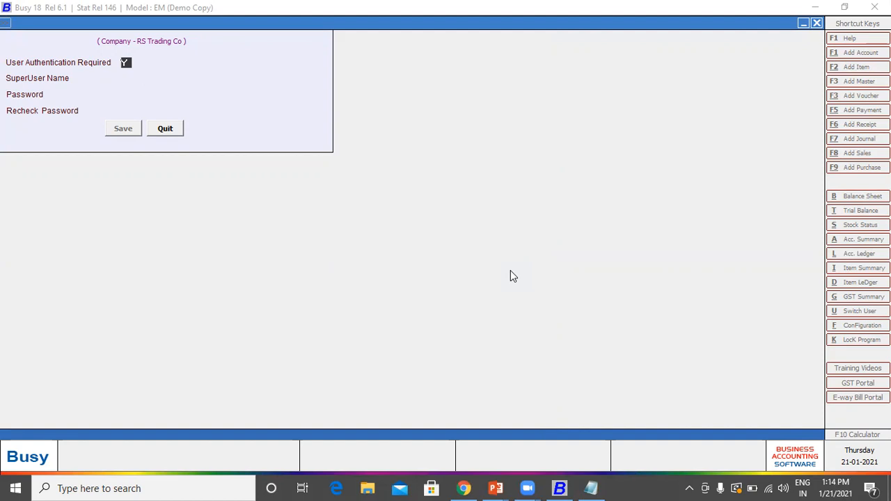
key(Return)
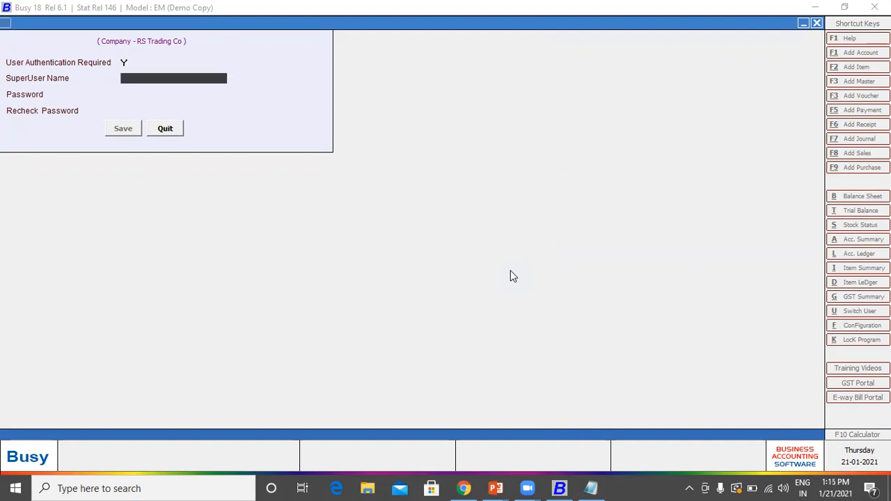
text(A)
key(Return)
text(A)
key(Return)
text(A)
key(Return)
key(Return)
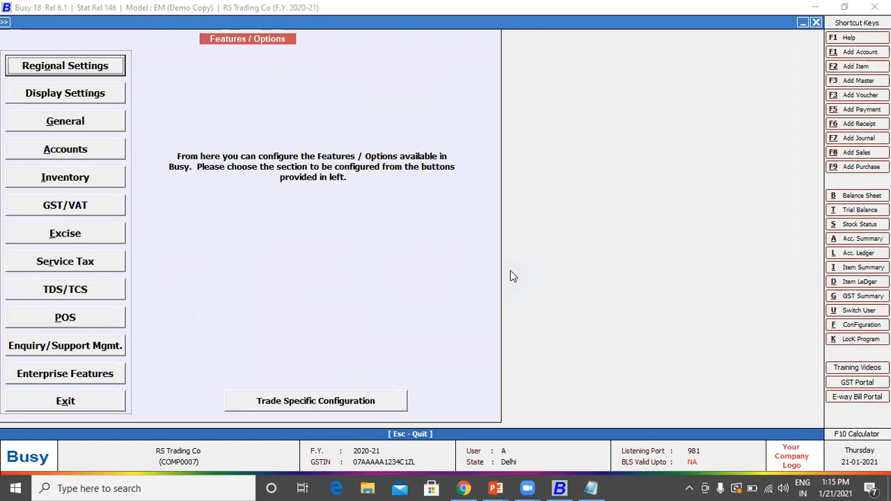
Step: Browse the Accounts and Inventory option sections, then close Features / Options
key(Down)
key(Down)
key(Down)
key(Down)
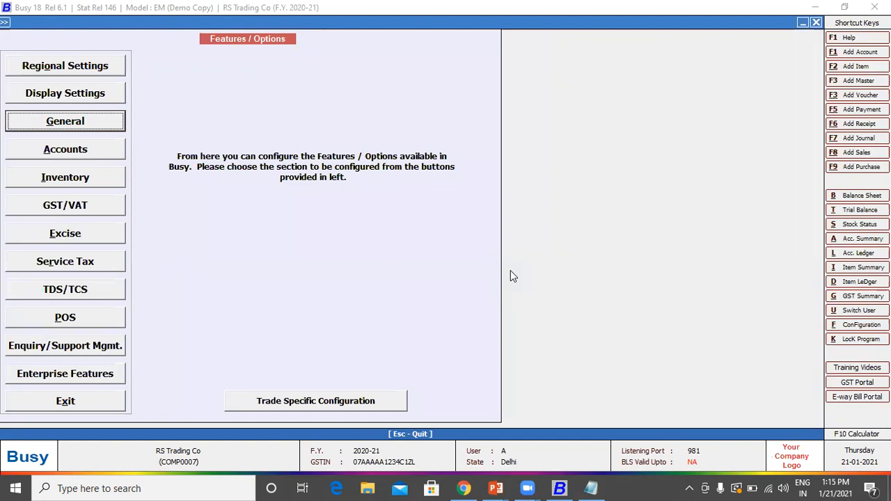
key(Down)
key(Up)
key(Up)
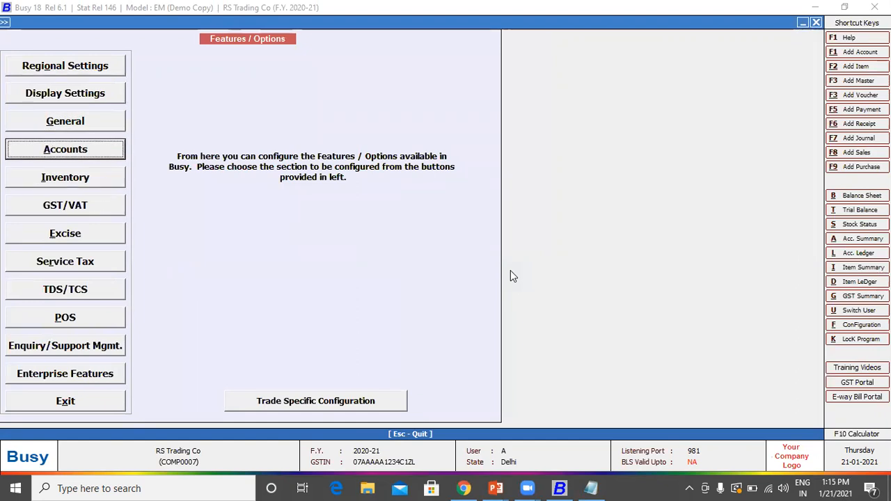
key(Down)
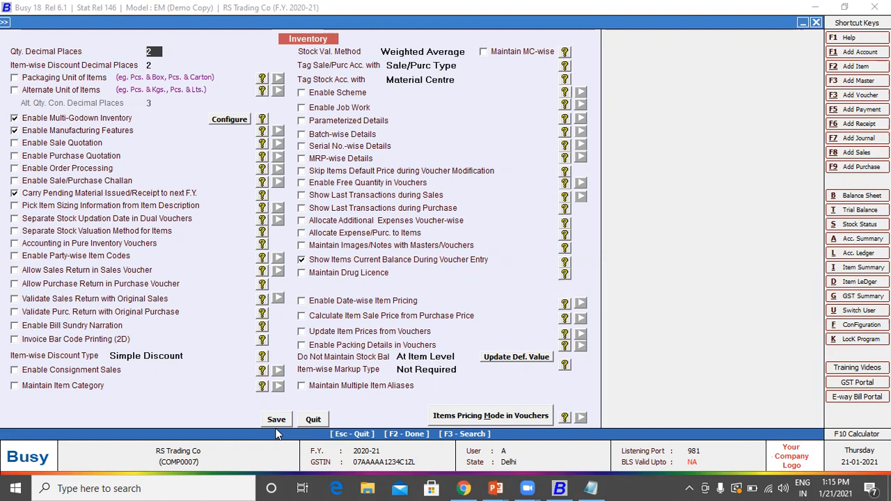
click(276, 425)
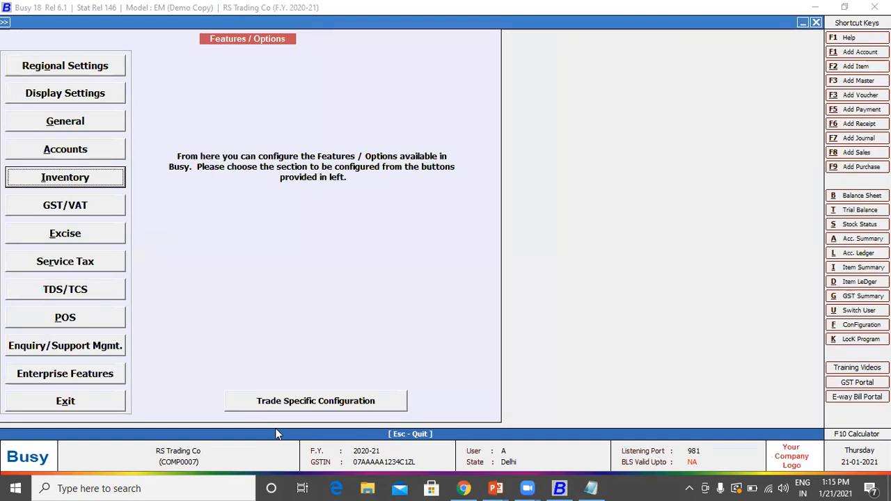
key(Escape)
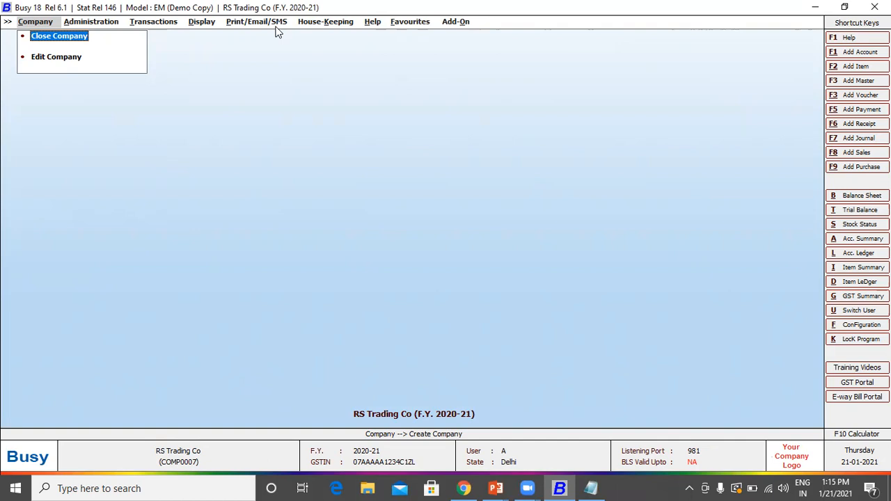
Step: Browse BUSY's main menu categories, then return to the Notepad outline
key(Right)
key(Right)
key(Right)
key(Right)
key(Right)
key(Right)
key(Right)
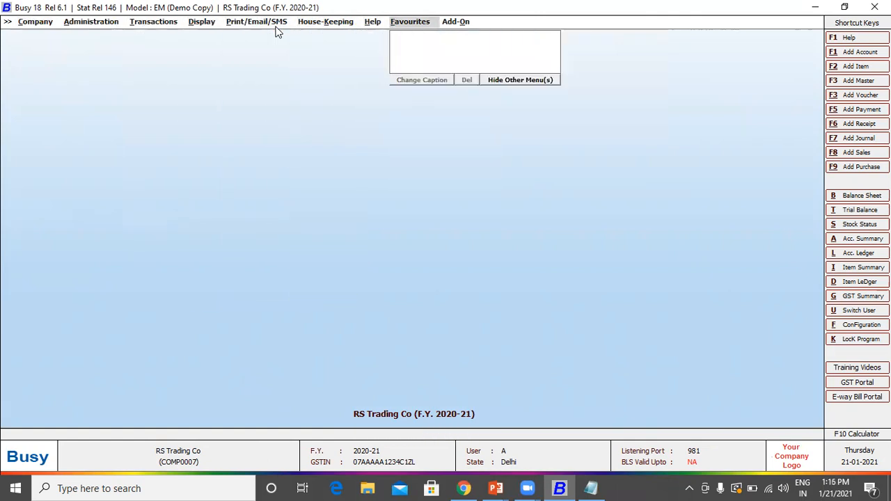
key(Left)
key(Left)
key(Left)
key(Left)
key(Left)
key(Left)
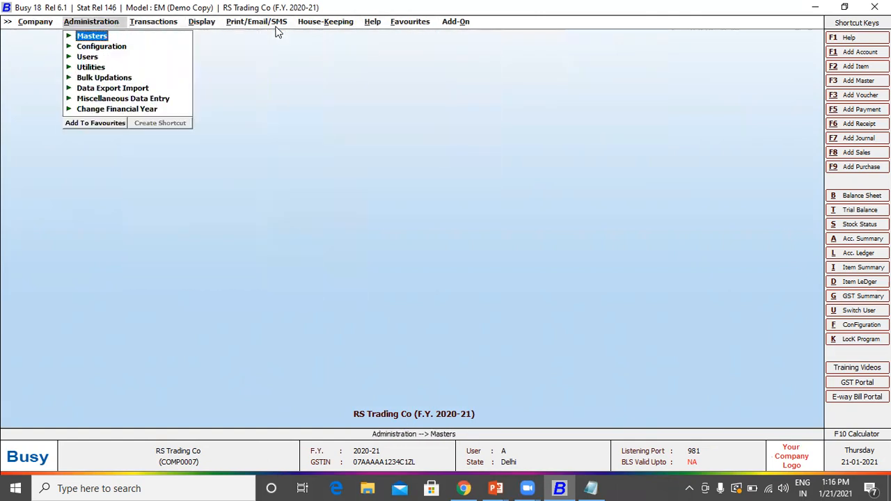
key(alt+Tab)
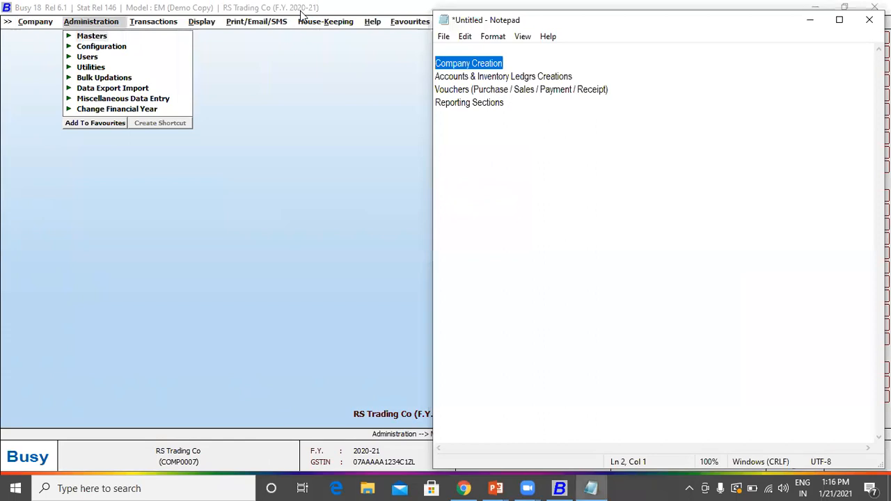
click(453, 64)
Step: Add 'Supplier, Customers, Expenses, Incomes' below the ledger line, then open BUSY's Masters
drag(441, 76, 578, 75)
click(580, 77)
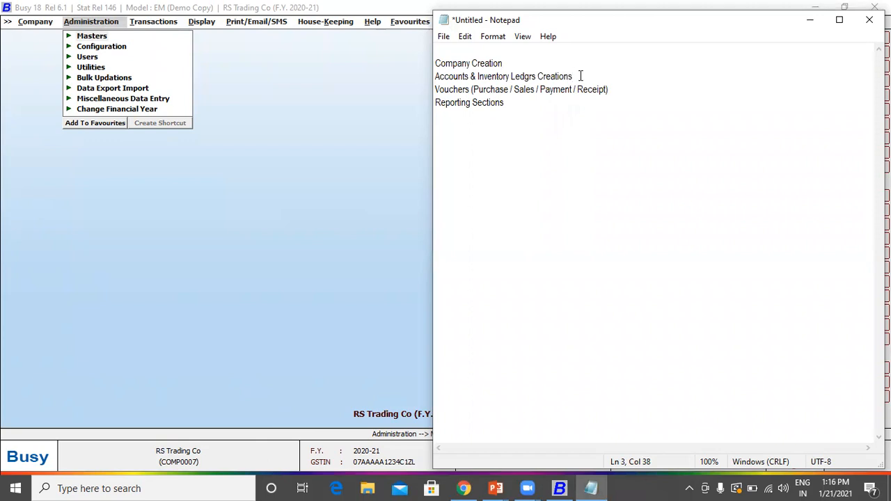
key(Return)
text(Supplier, Customers, )
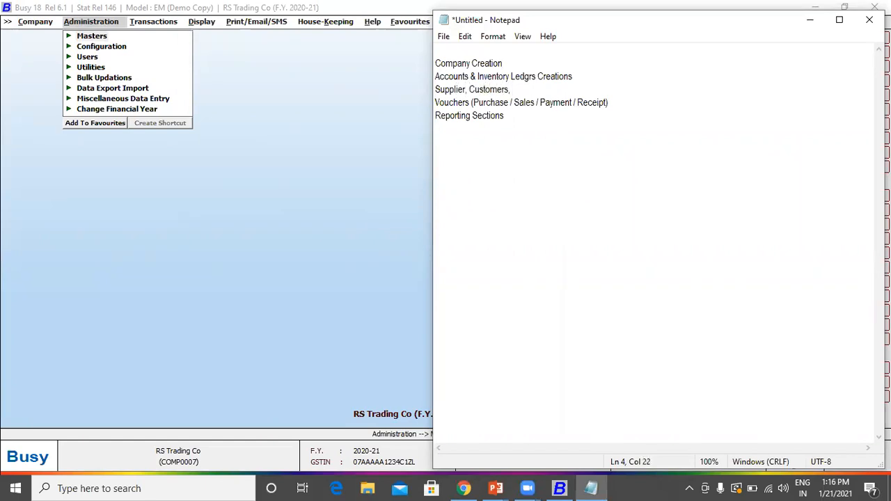
text(Expenses, Incomes,)
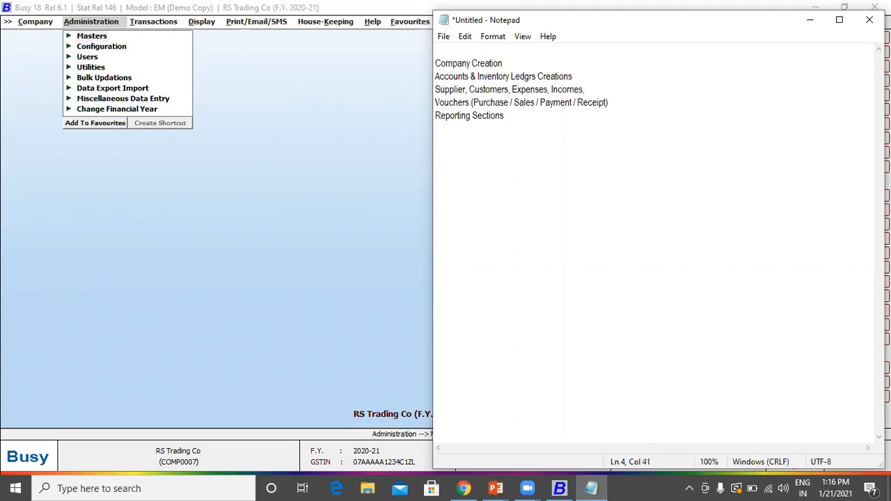
key(BackSpace)
key(BackSpace)
drag(435, 89, 604, 83)
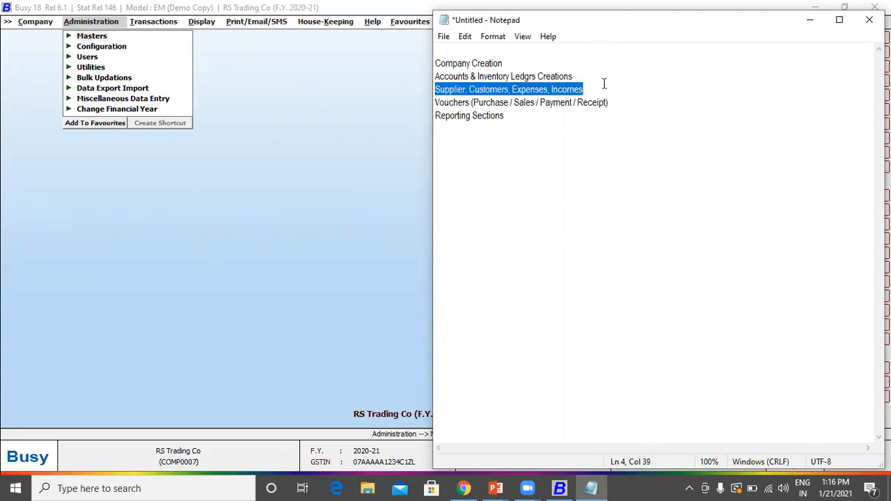
click(90, 38)
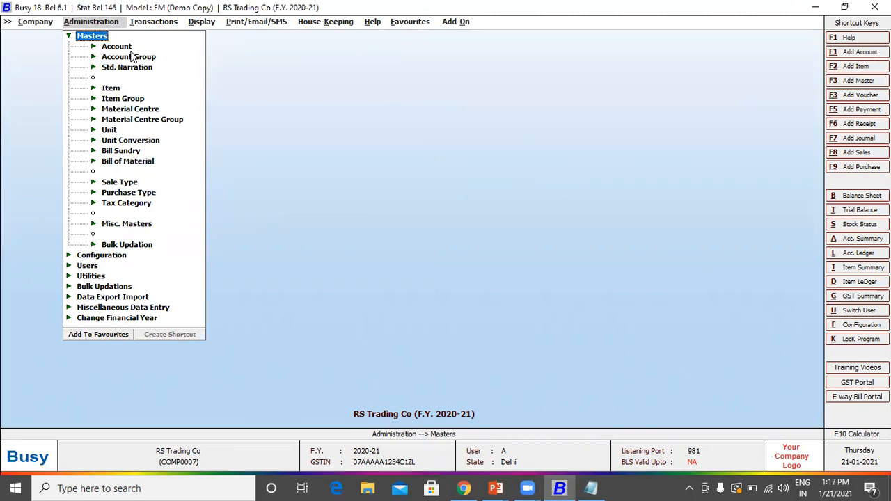
Step: Expand the Account master and look over its Add, Modify and List options
key(Up)
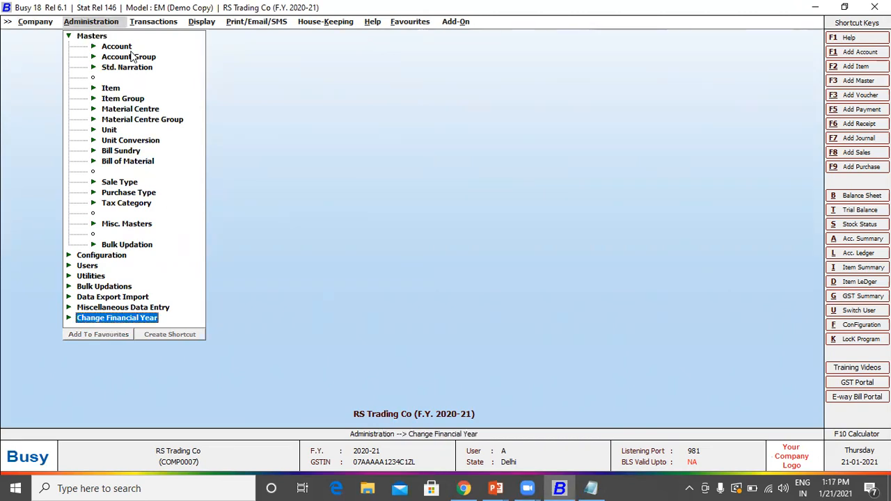
key(Down)
key(Down)
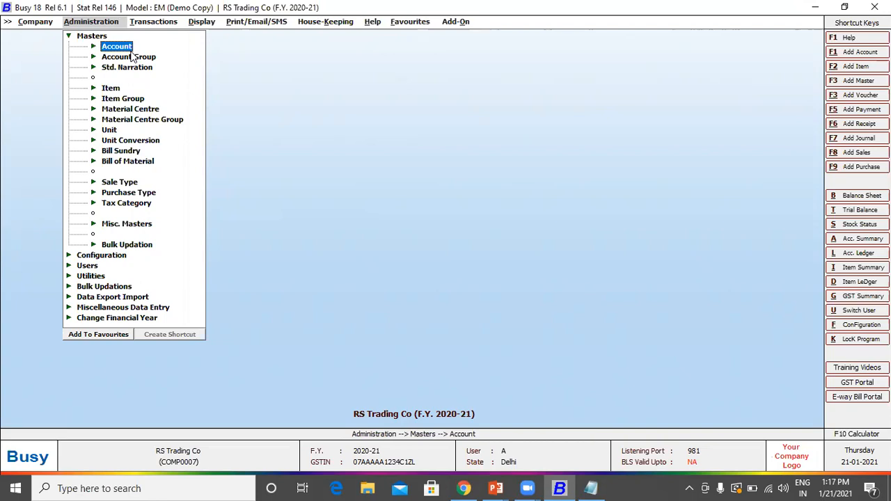
key(Return)
key(Down)
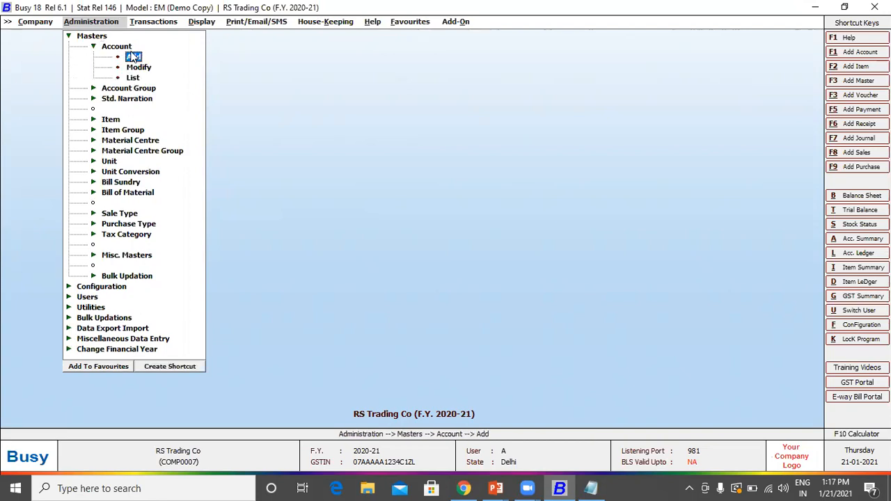
key(Down)
key(Down)
key(Up)
key(Up)
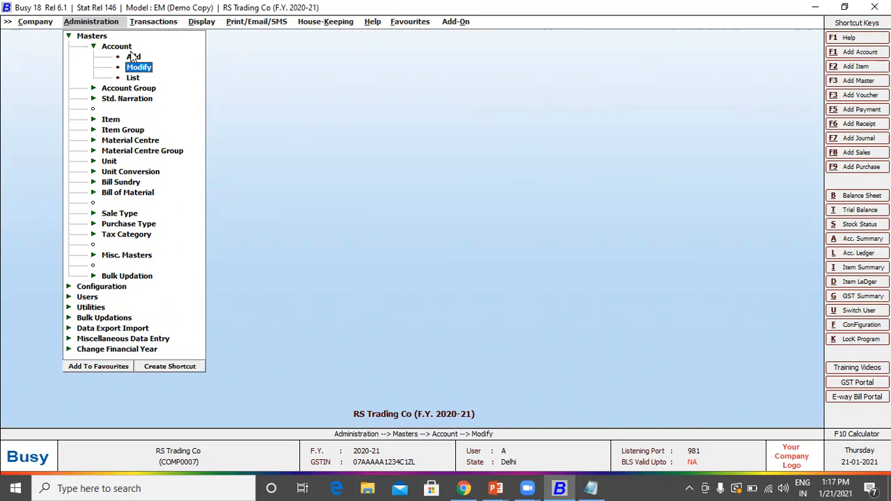
key(Down)
key(Down)
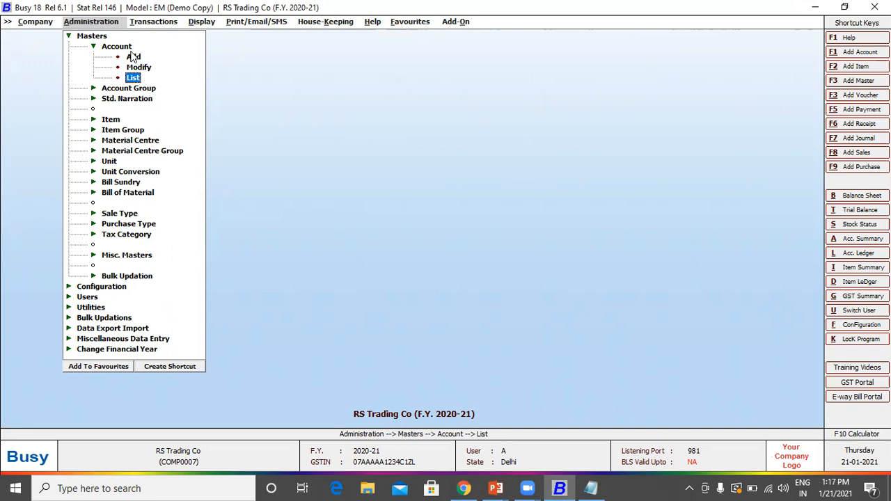
key(Up)
key(Up)
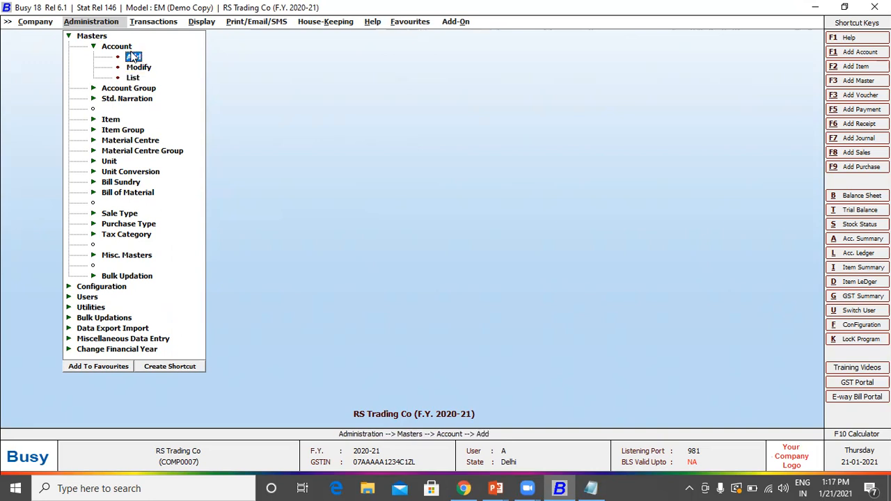
Step: Start a new account named Sony India Pvt Ltd in the Sundry Creditors group
click(137, 56)
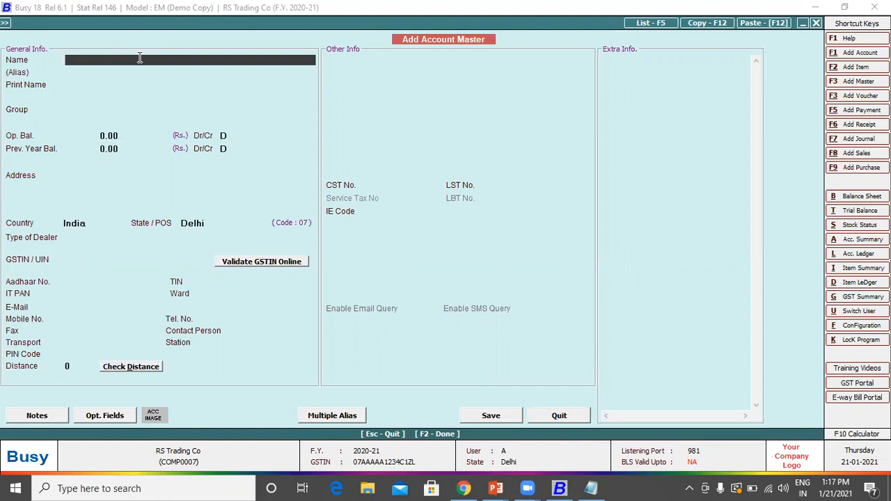
text(Sony India Pvt Ltd)
key(Return)
key(Return)
key(Return)
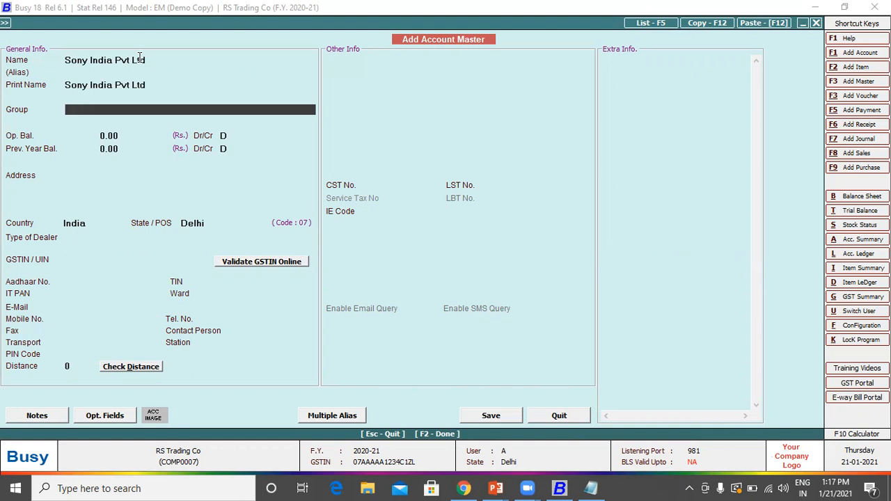
text(cre)
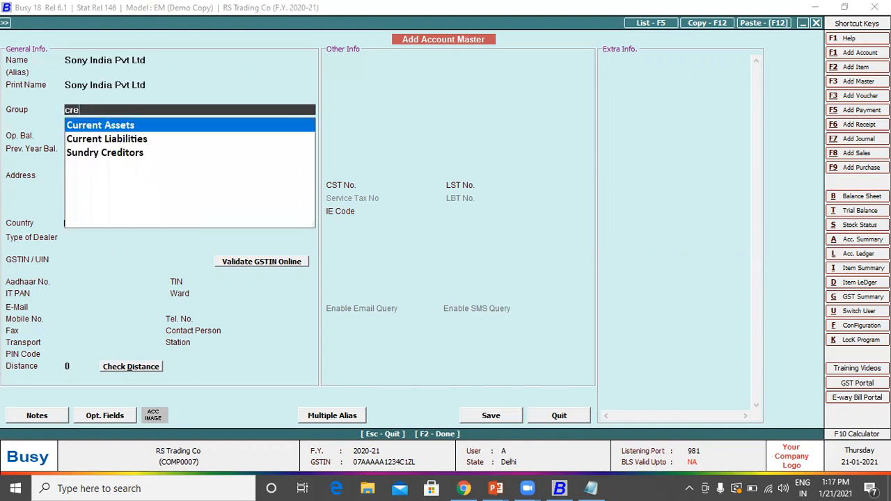
key(Down)
key(Down)
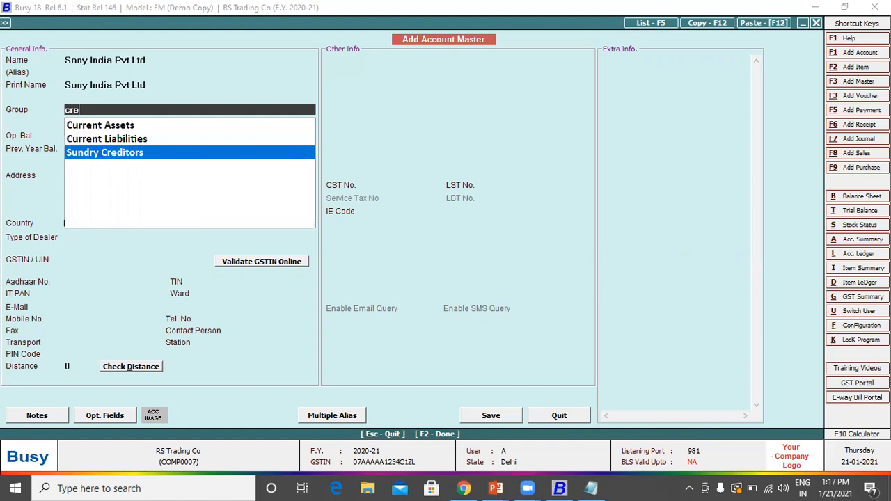
key(Return)
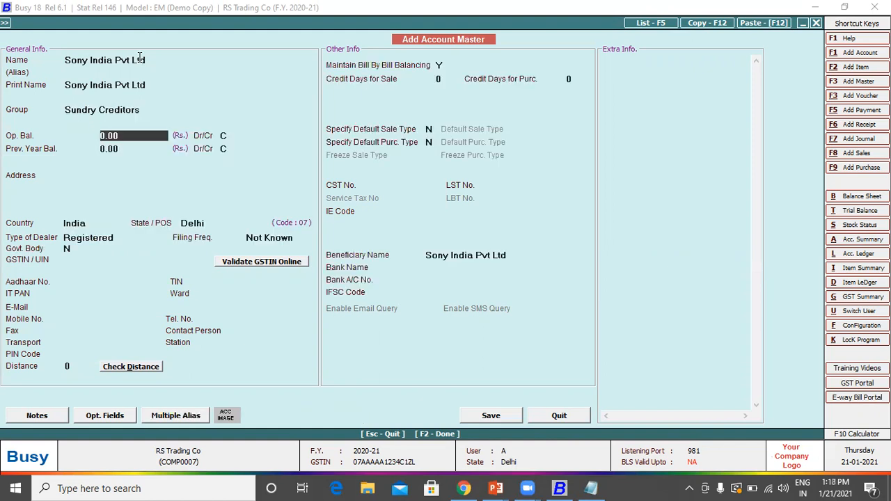
Step: Skip the balance and address fields, keep Registered dealer type, and save
key(Return)
key(Return)
key(Return)
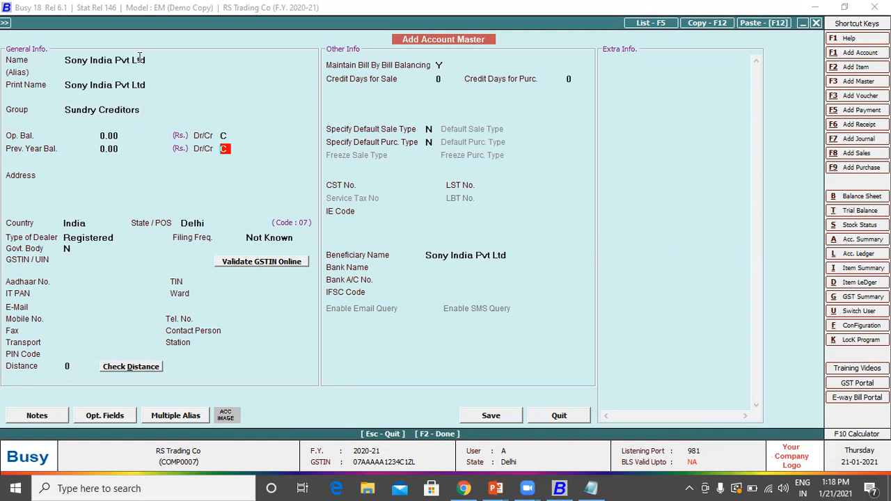
key(Return)
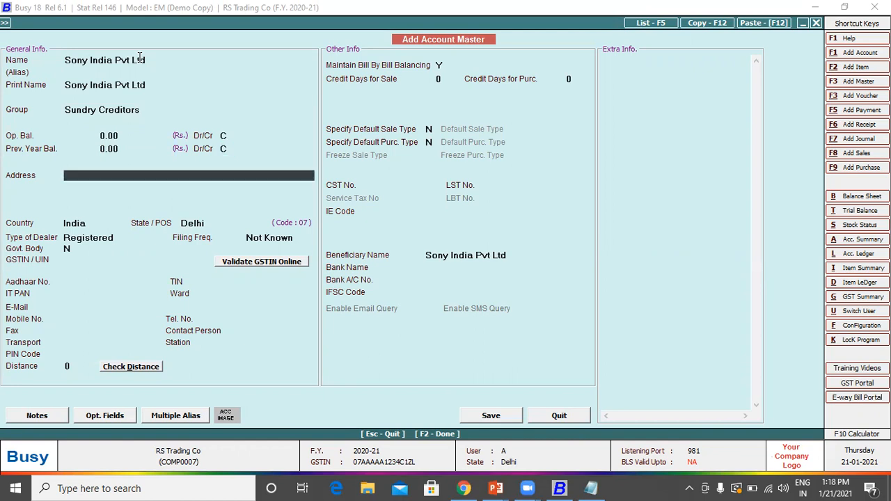
key(Return)
key(Return)
key(Return)
key(Return)
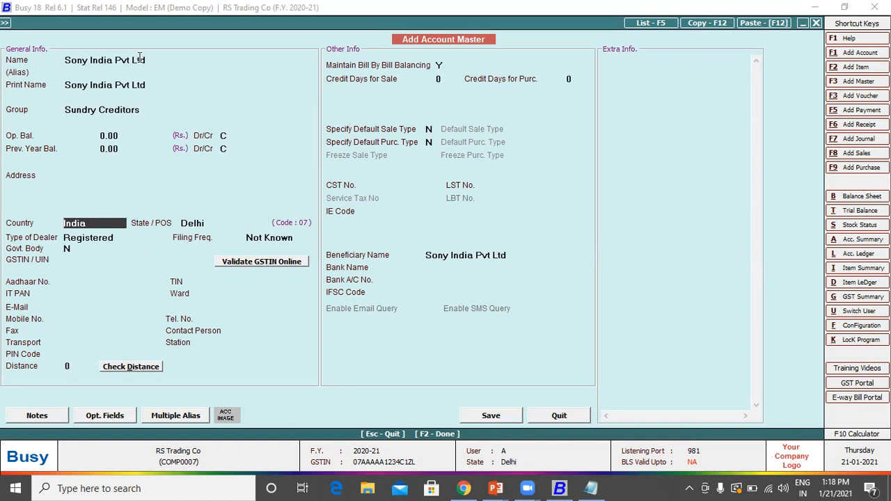
key(Return)
key(Return)
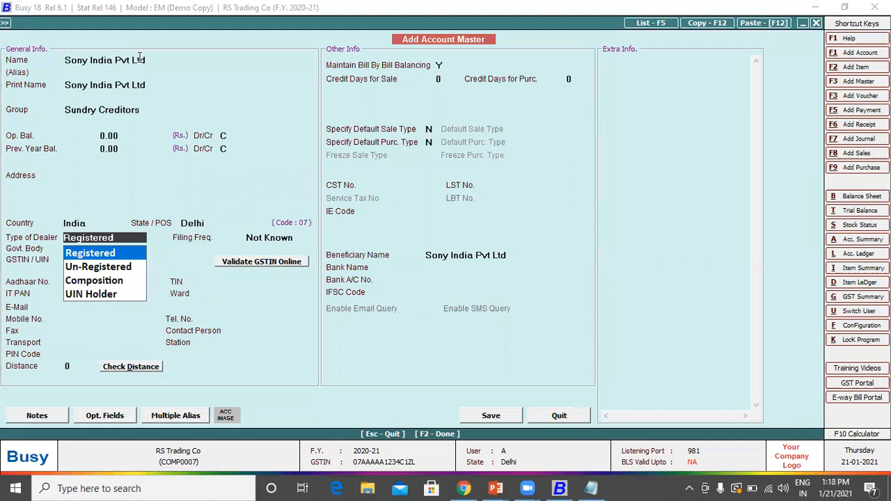
key(Return)
key(Return)
key(Return)
key(Up)
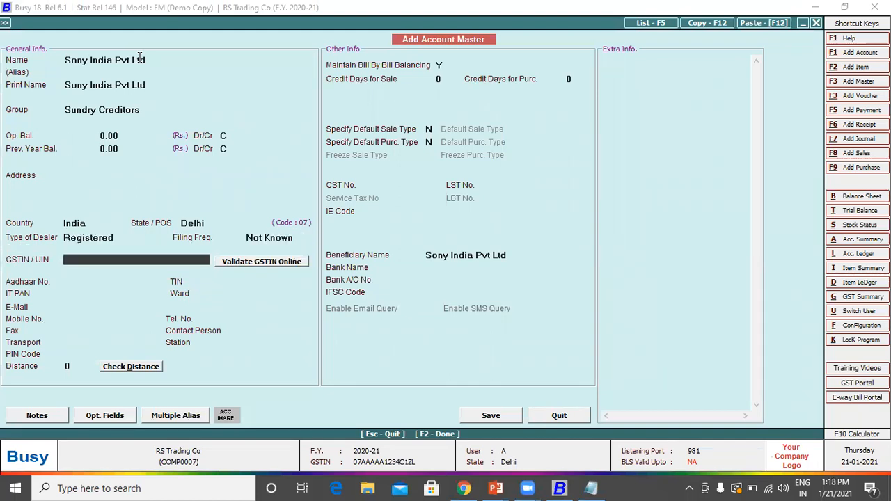
click(490, 415)
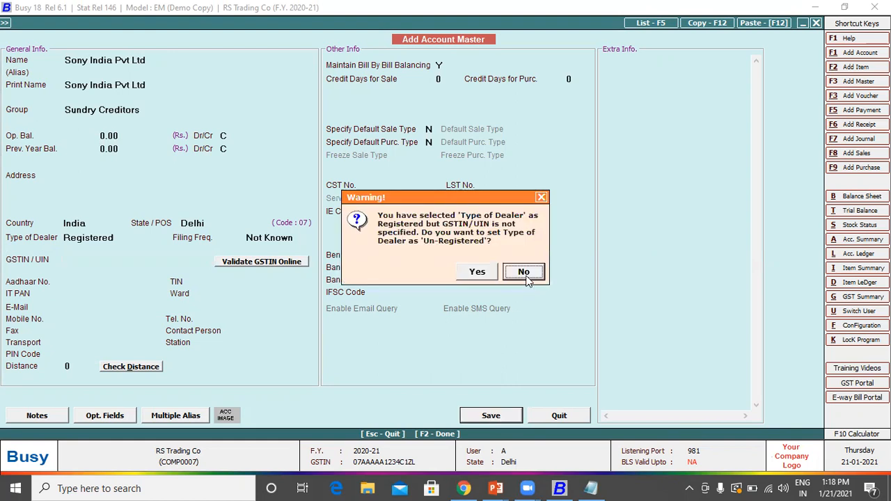
Step: Switch Sony India Pvt Ltd to Un-Registered dealer after the GSTIN warning and save it
click(526, 276)
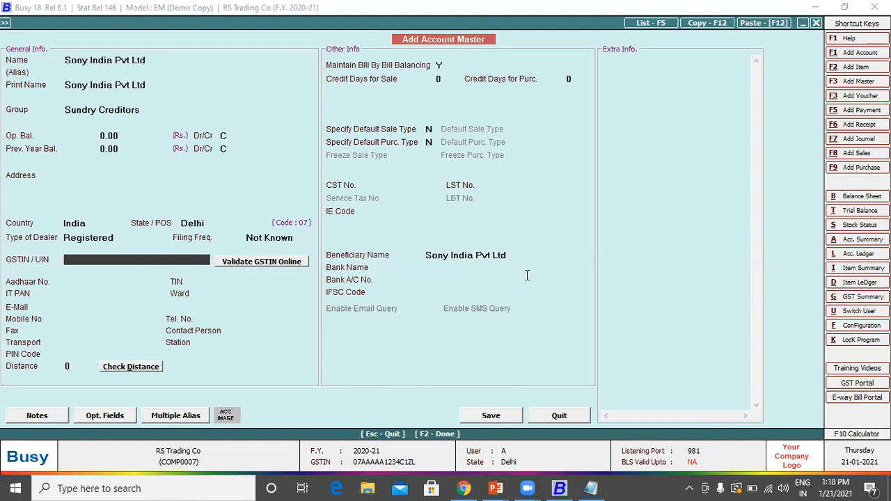
key(Return)
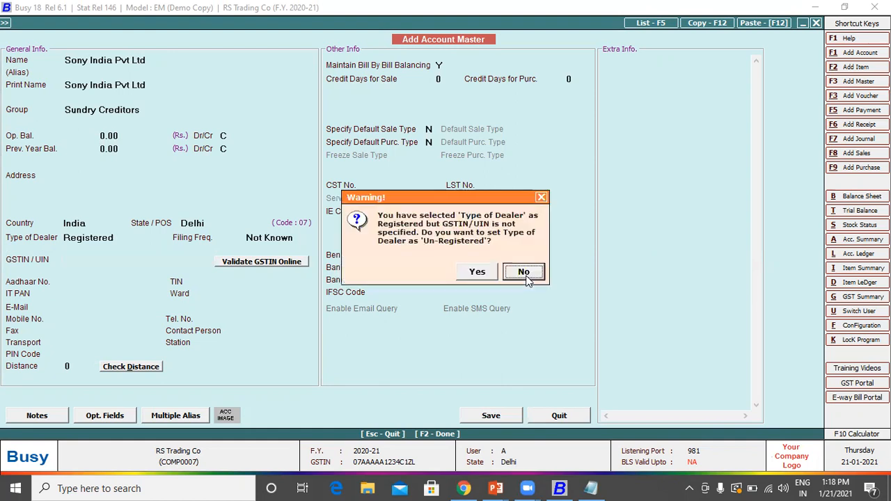
key(Left)
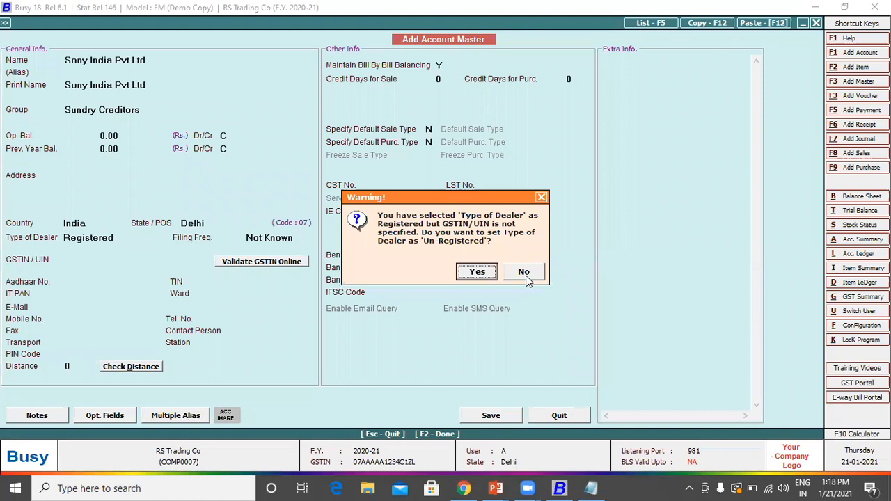
key(Return)
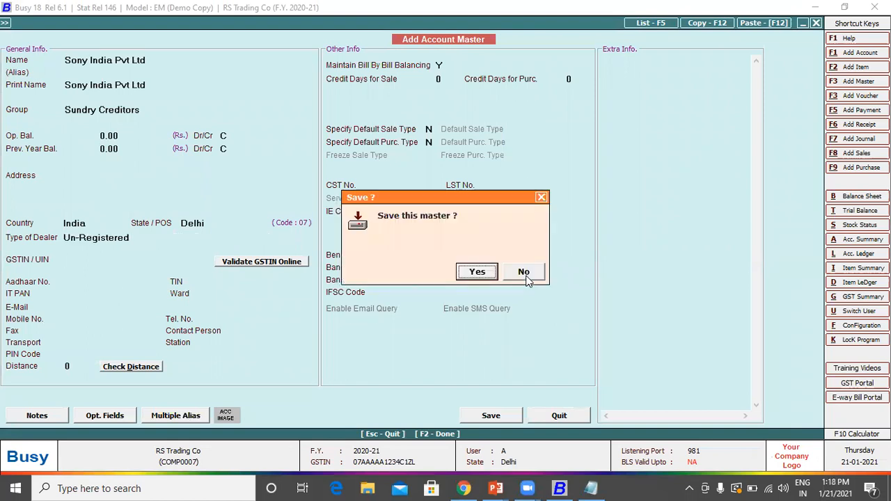
key(Return)
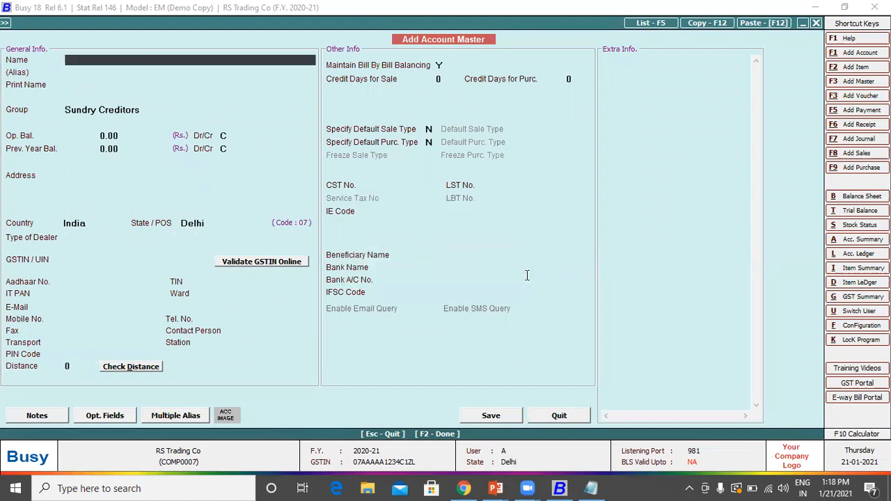
Step: Save a Ram & Co account under Sundry Debtors with filing frequency Not Known
text(Ram & Co)
key(Return)
key(Return)
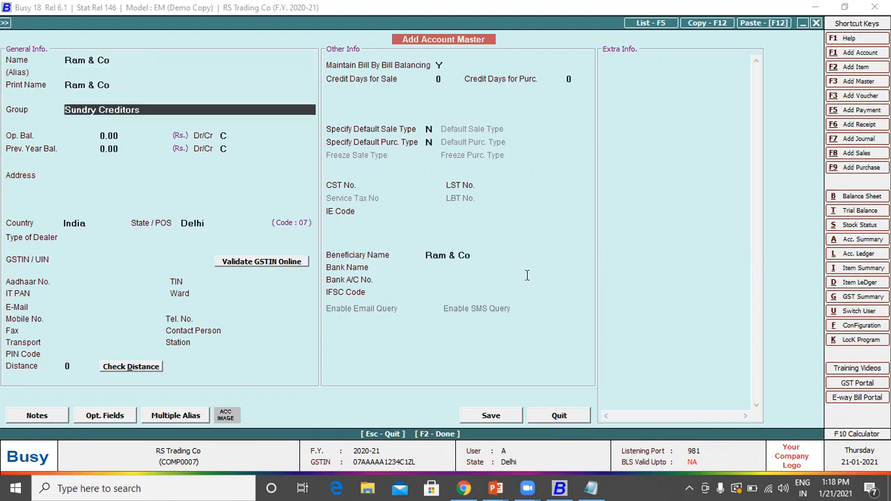
text(deb)
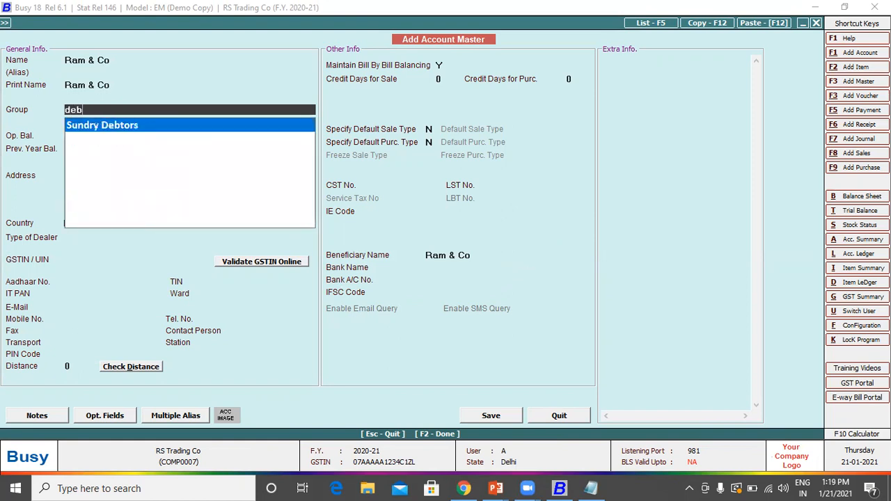
key(Return)
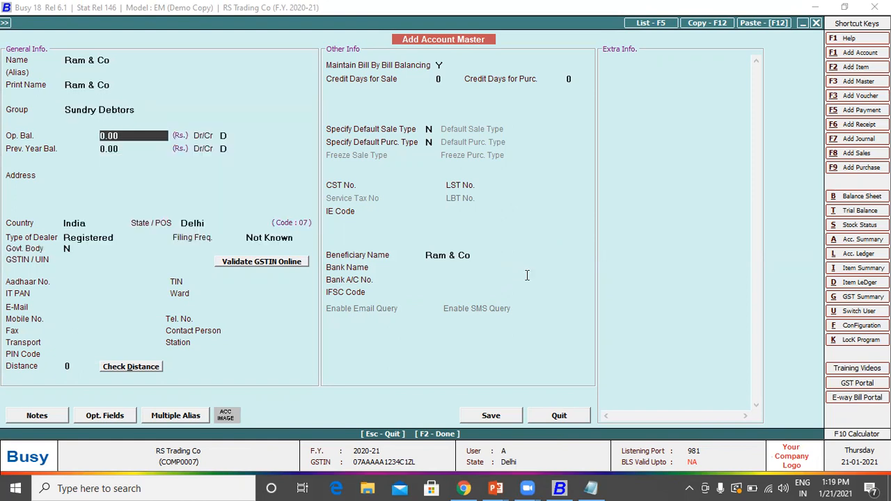
key(Return)
key(Return)
key(Return)
key(Return)
key(Return)
key(Return)
key(Return)
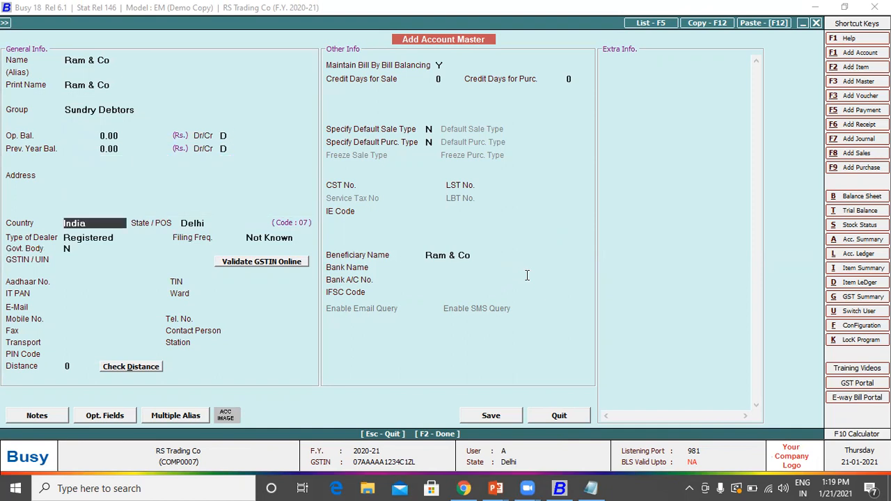
key(Return)
key(Return)
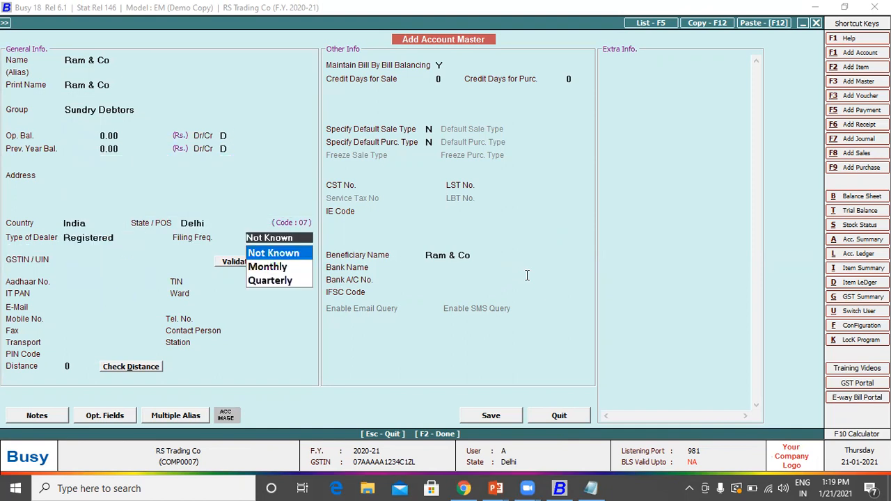
key(Return)
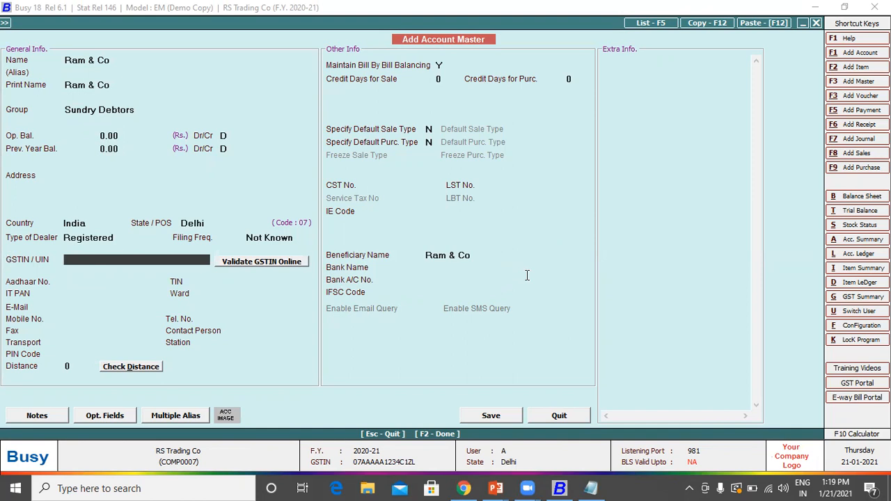
key(F2)
key(Return)
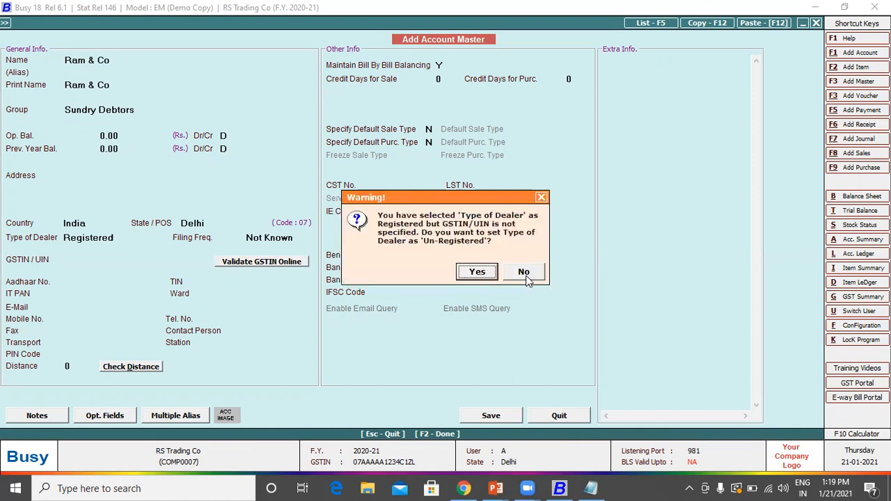
key(Return)
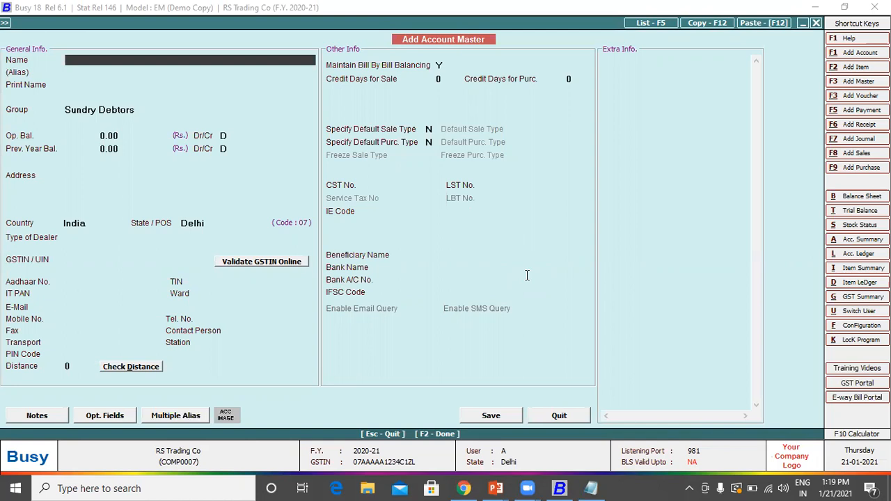
key(Escape)
key(Escape)
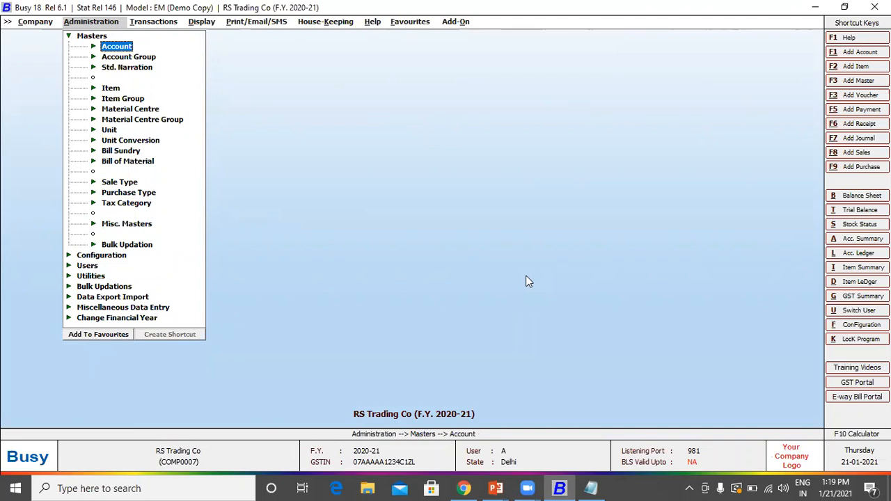
Step: Go to Item Group in the Masters list and open the Add Item Group form
key(Down)
key(Down)
key(Down)
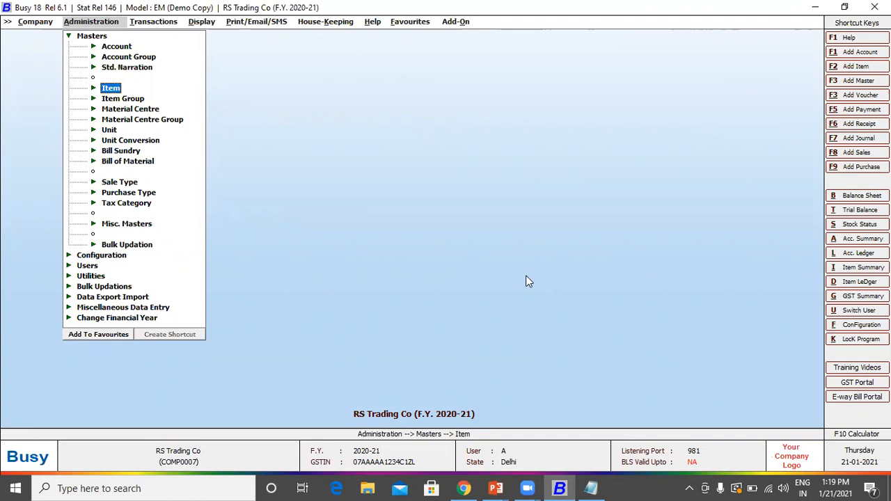
key(Down)
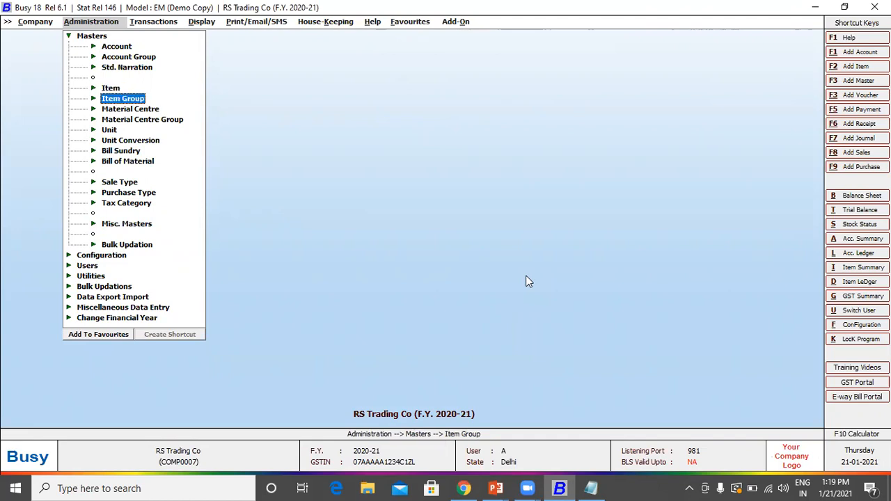
key(Return)
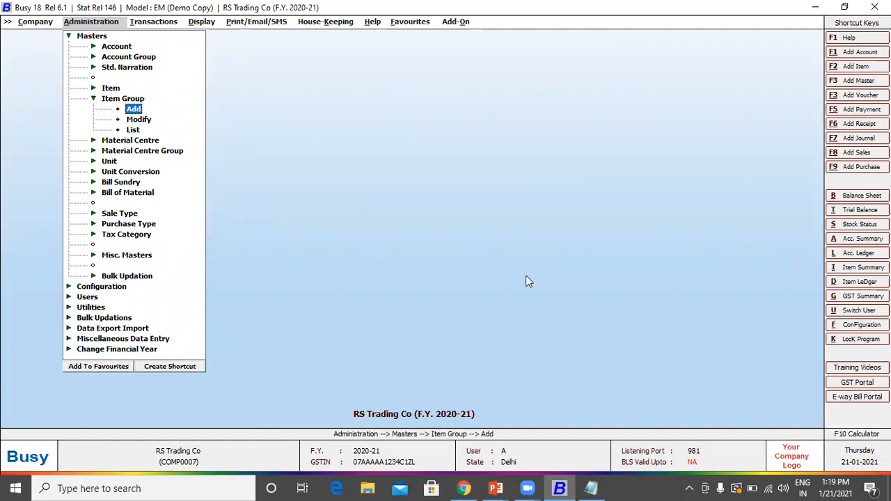
key(Return)
Step: Save Television as a primary item group (Primary Group Y)
text(Television)
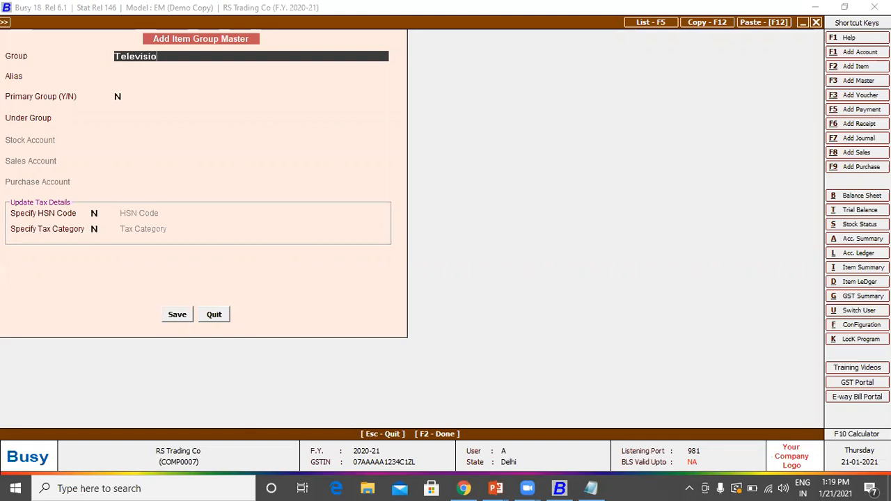
key(Return)
key(Return)
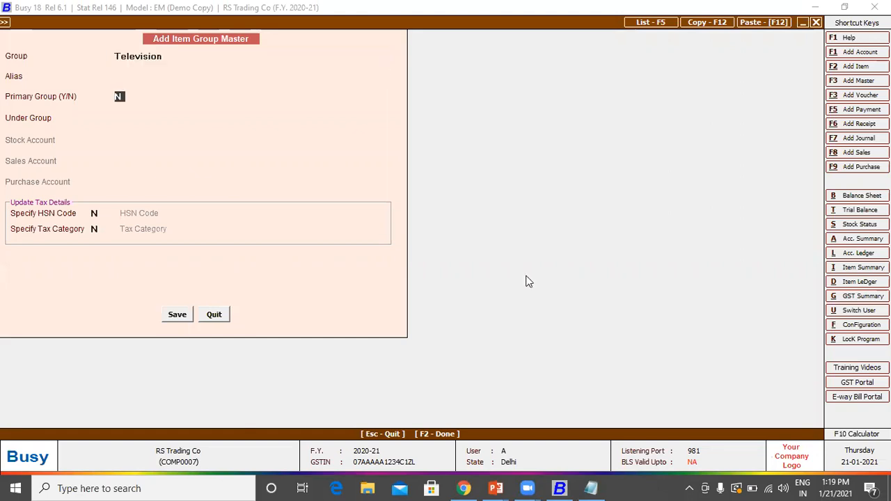
text(Y)
key(Return)
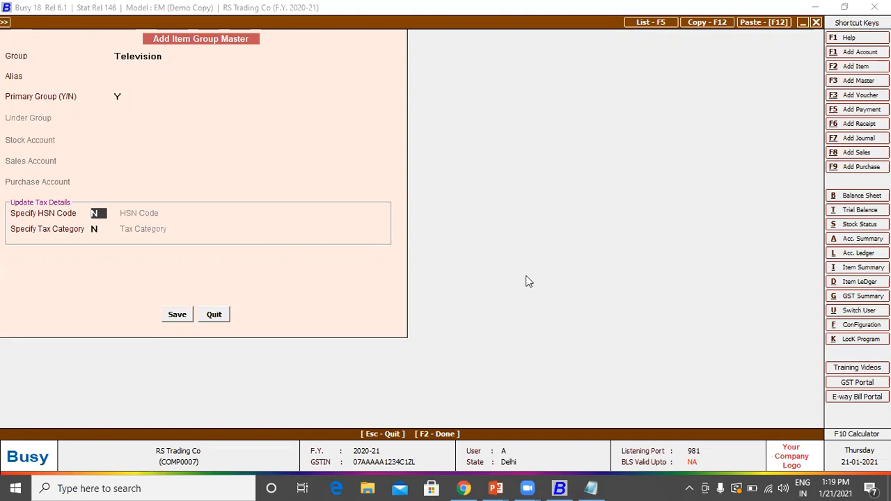
key(F2)
key(Return)
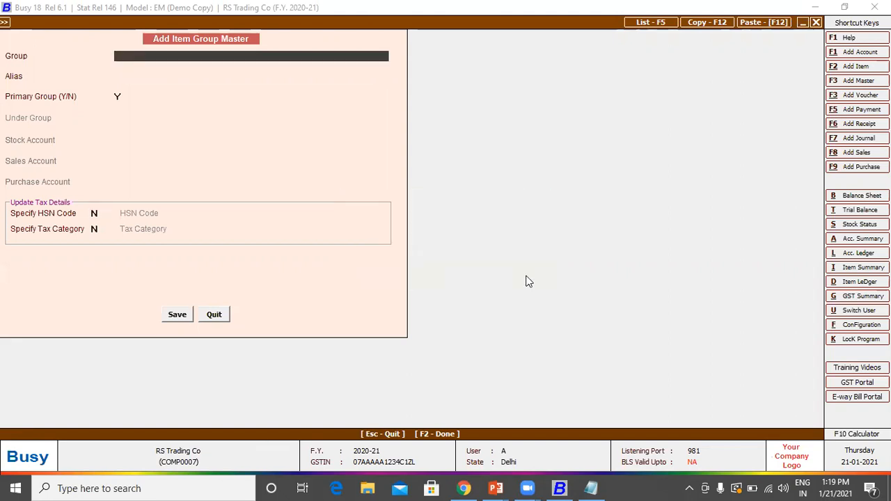
Step: Save Laptop & Computers as a primary item group
text(Laptop & Computers)
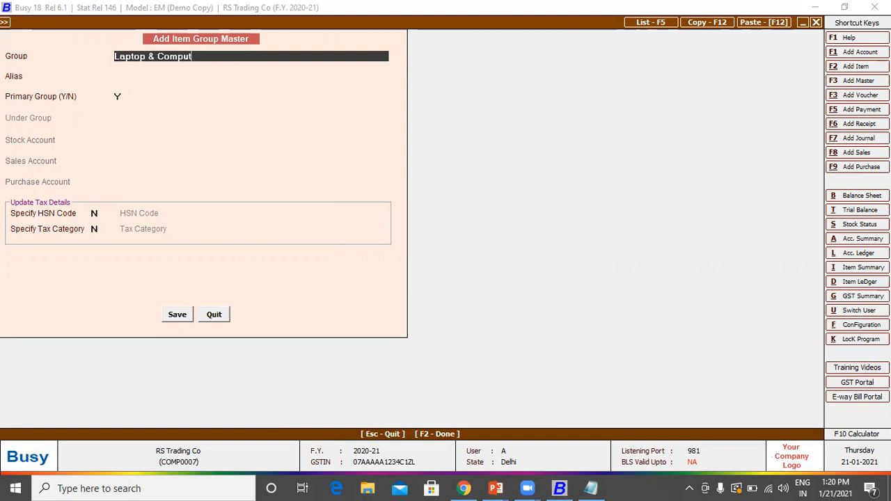
key(Return)
key(Return)
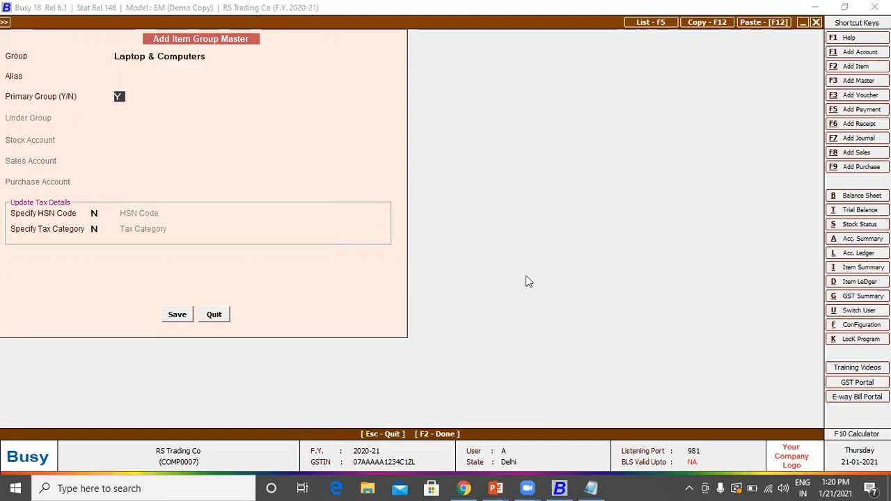
key(Return)
key(F2)
key(Return)
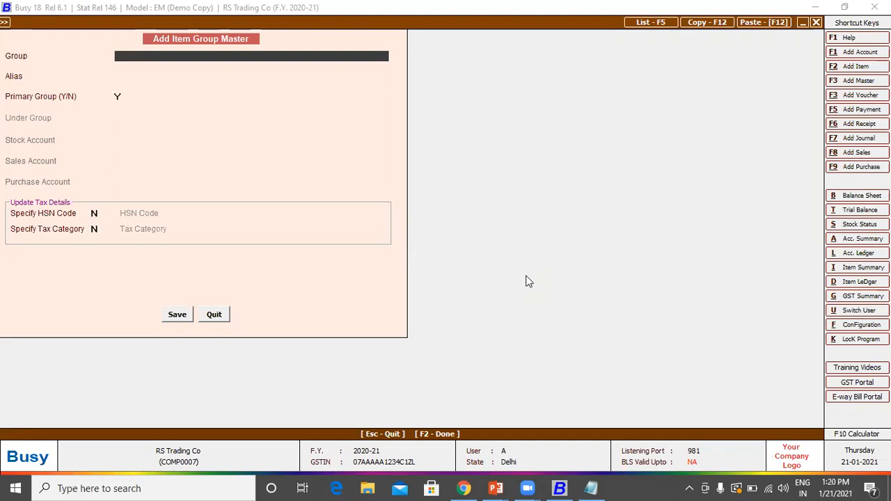
Step: Enter Crompton Lights as a non-primary group (Primary Group N) and search for its parent group
text(Crompton Lights)
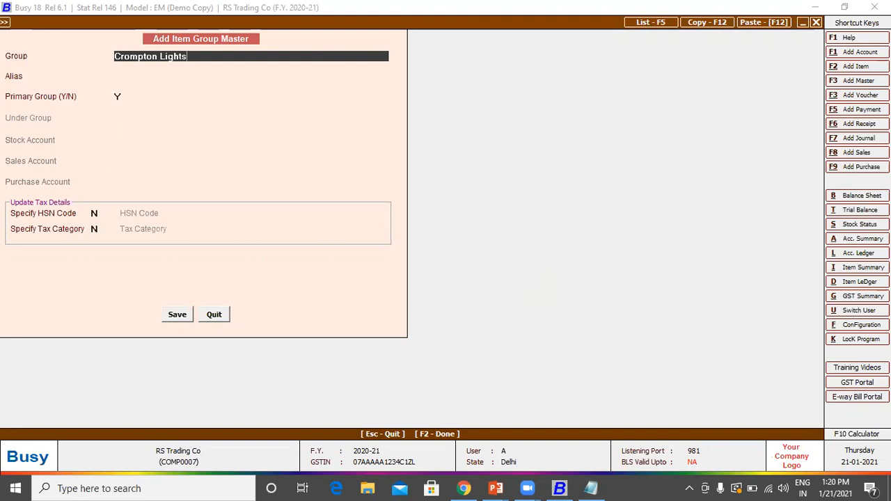
key(Return)
key(Return)
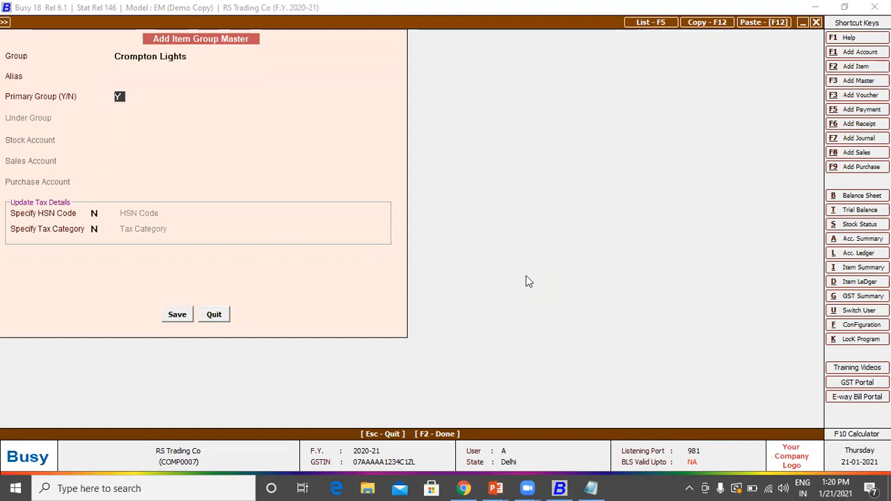
text(N)
key(Return)
key(Up)
key(Return)
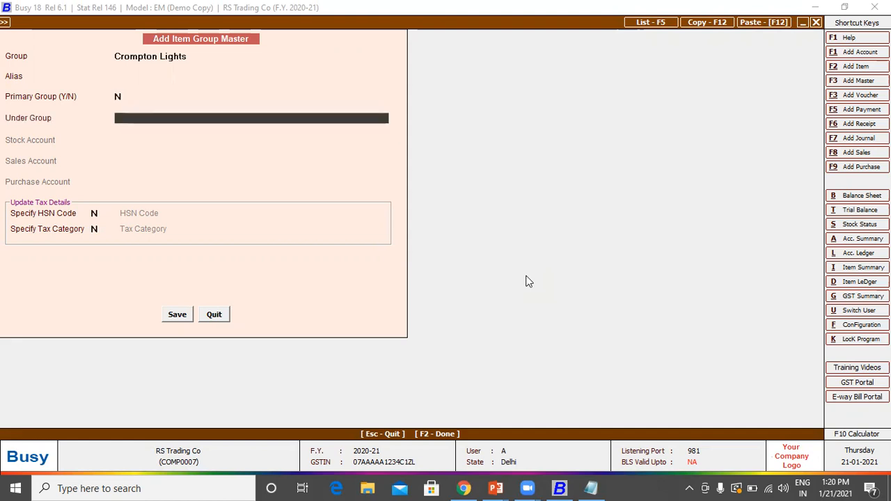
text(L)
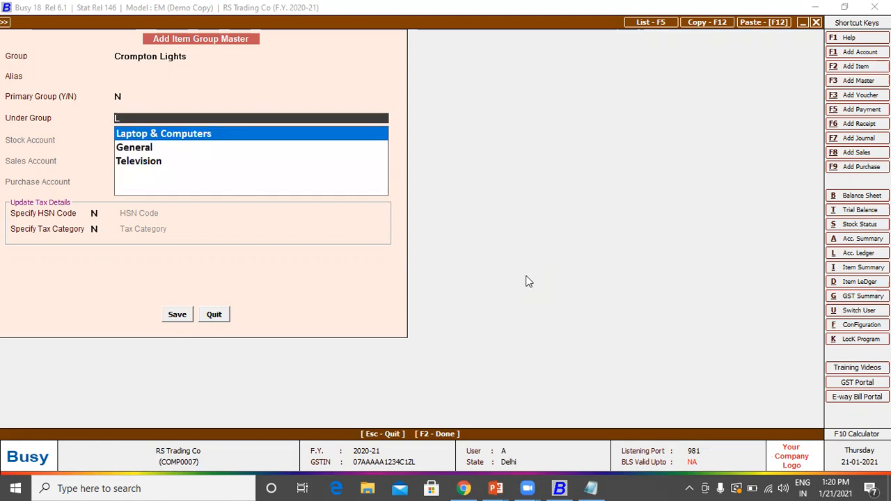
key(BackSpace)
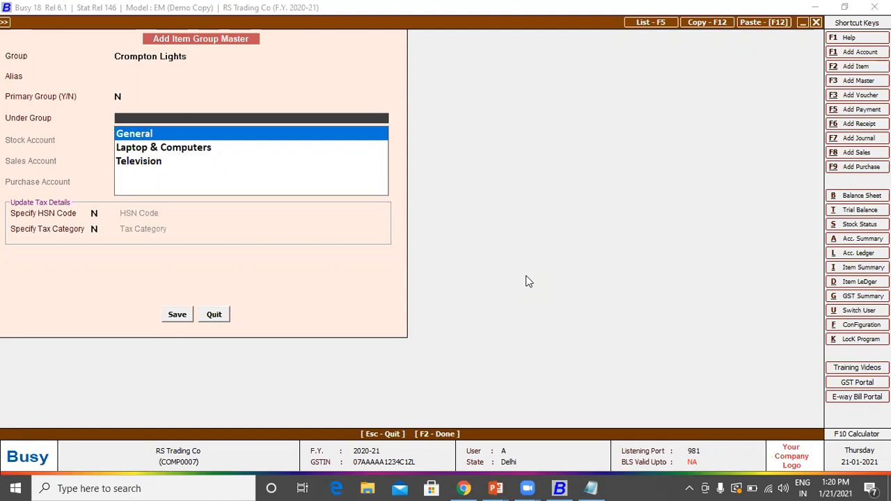
Step: Create a new primary item group named Lights from the master list
key(Escape)
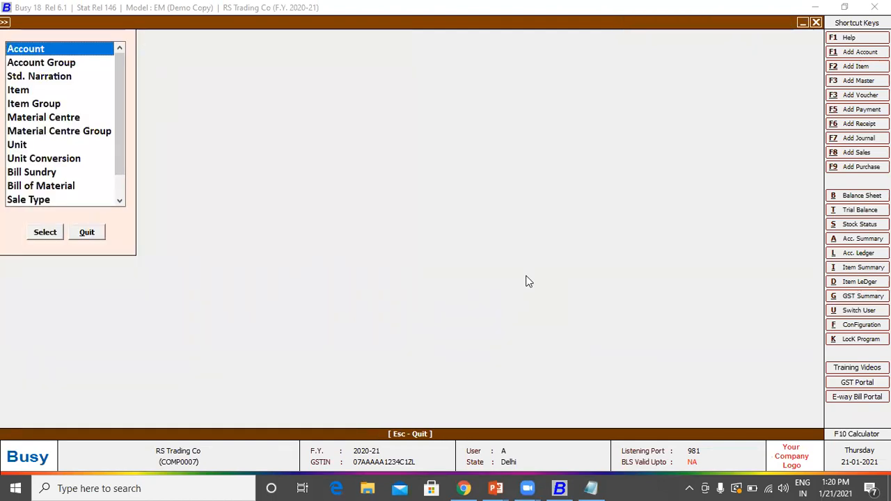
key(Down)
key(Down)
key(Down)
key(Down)
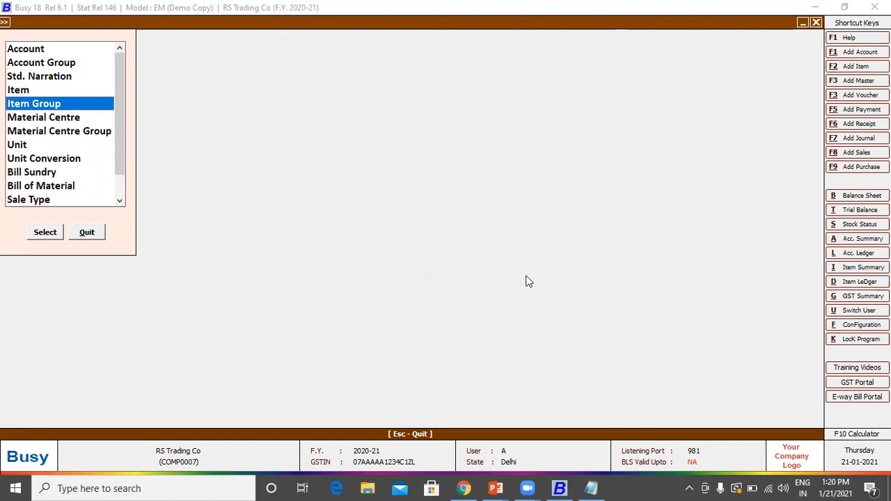
key(Return)
text(Lights)
key(Return)
key(Return)
text(Y)
key(Return)
key(F2)
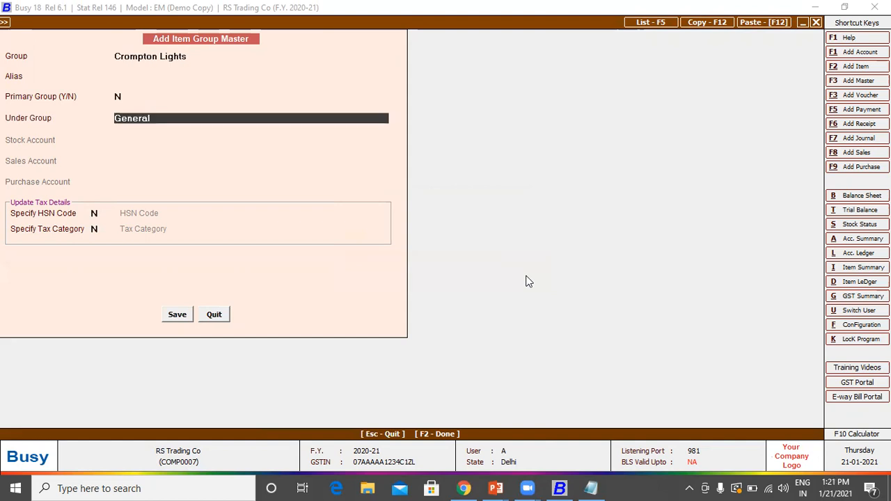
Step: Set Crompton Lights' Under Group to Lights and save it
key(Up)
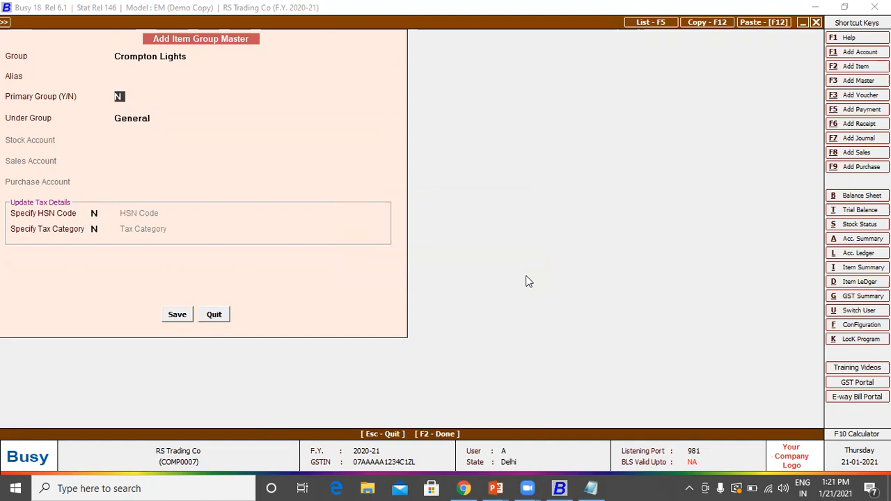
key(Return)
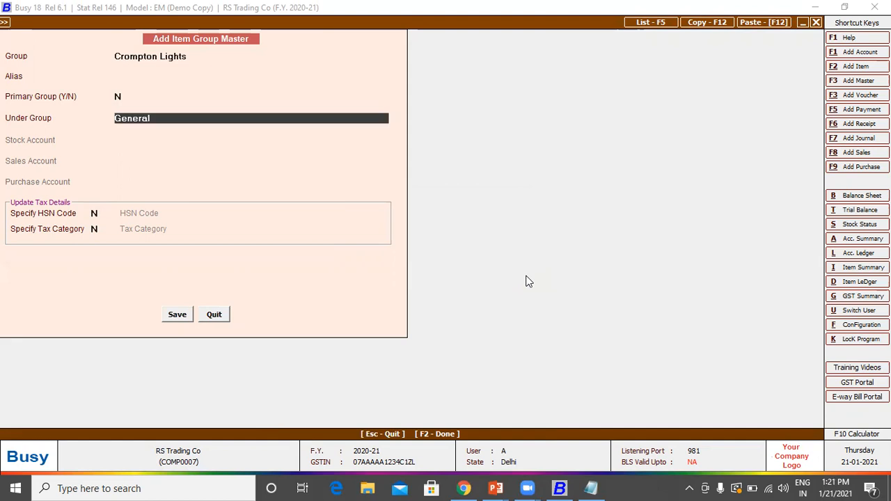
text(lig)
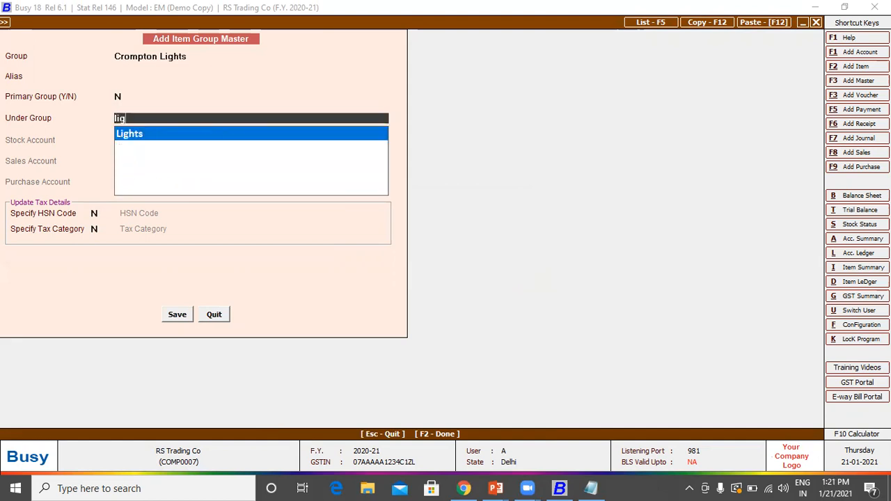
key(Return)
key(F2)
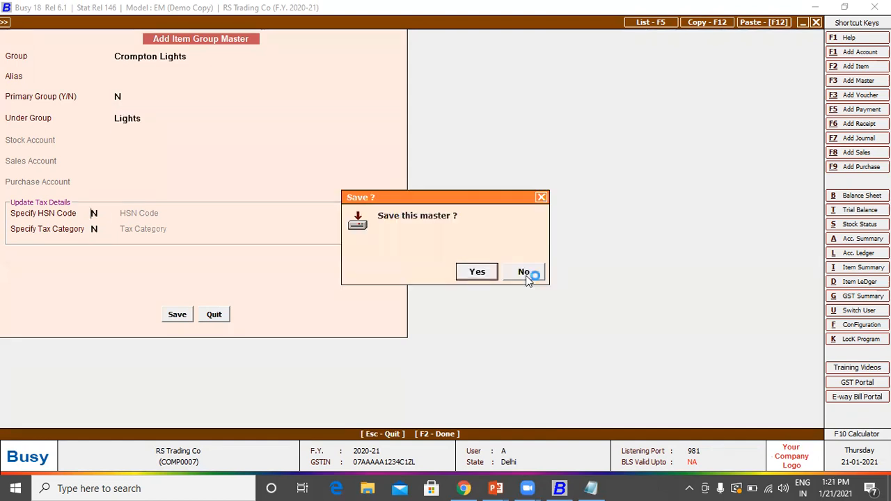
click(527, 277)
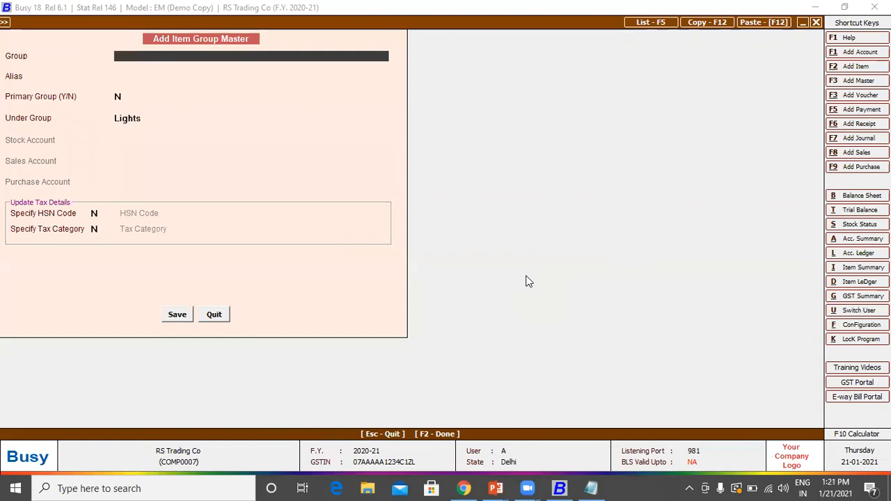
key(Escape)
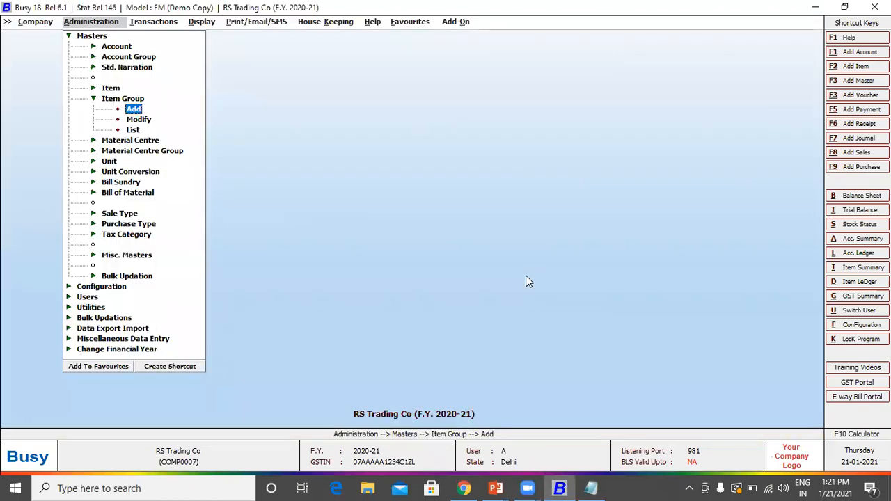
Step: Go from the item group masters to the Add Item Master form
key(Escape)
key(Down)
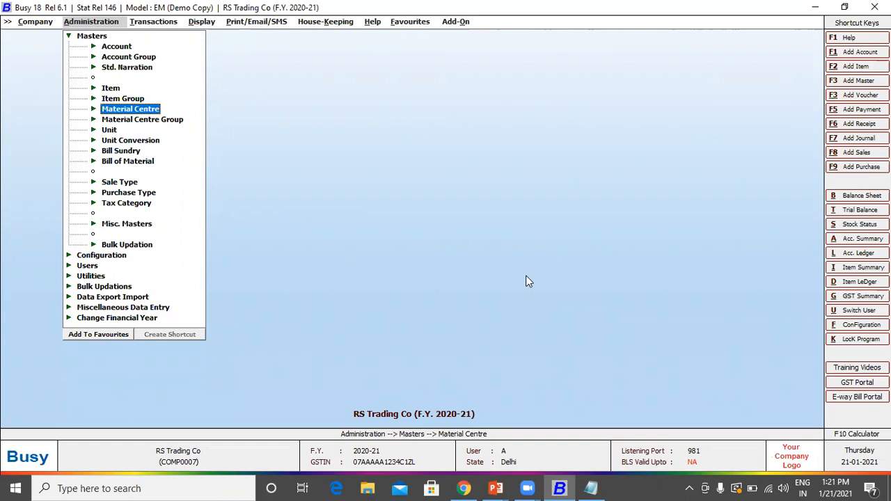
key(Up)
key(Up)
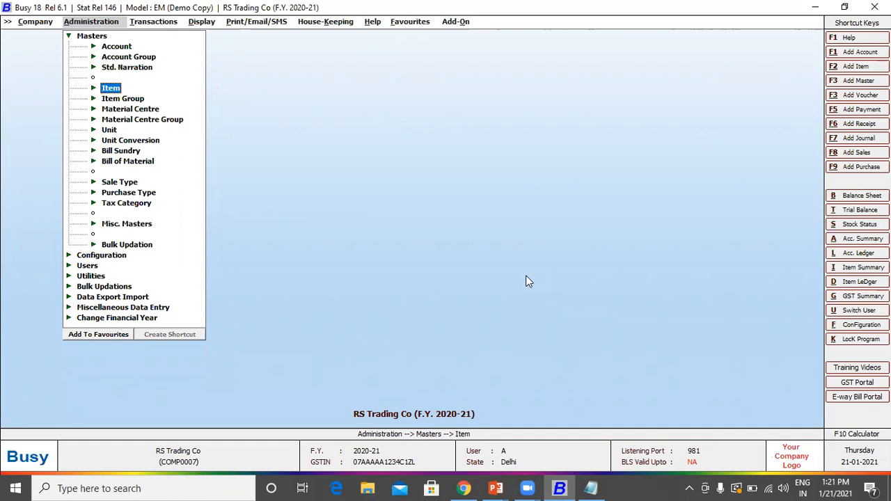
key(Return)
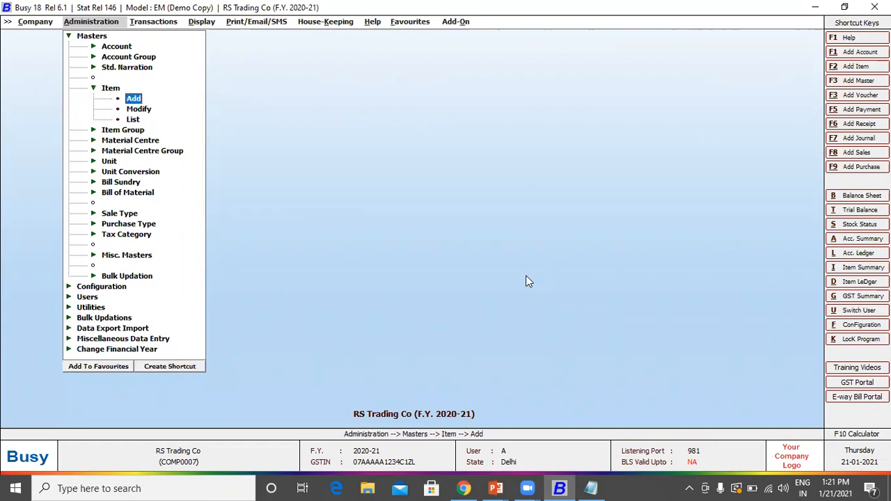
key(Return)
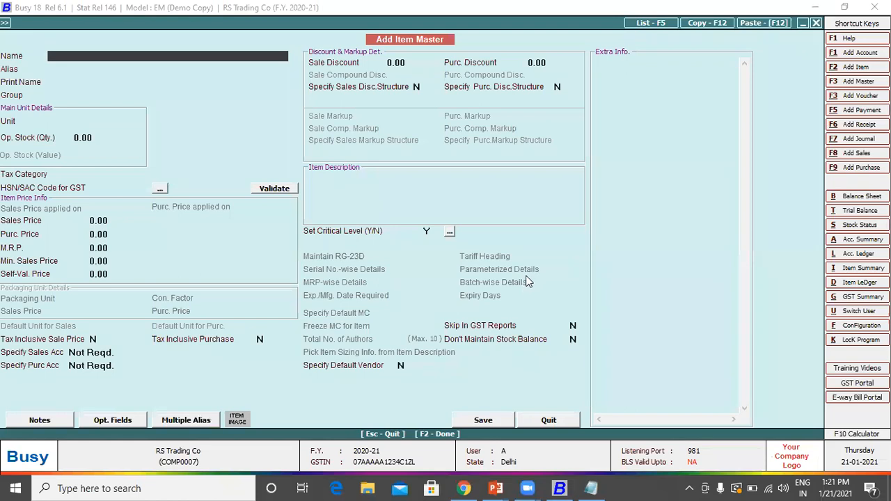
Step: Enter item name Television 32" Sony and assign it to the Television group
text(Televiosion 32)
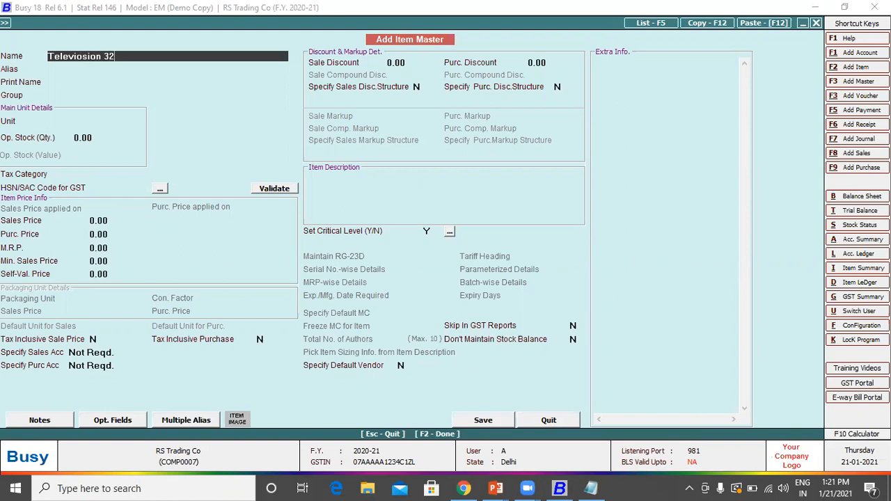
text(" Sony)
key(Return)
key(Return)
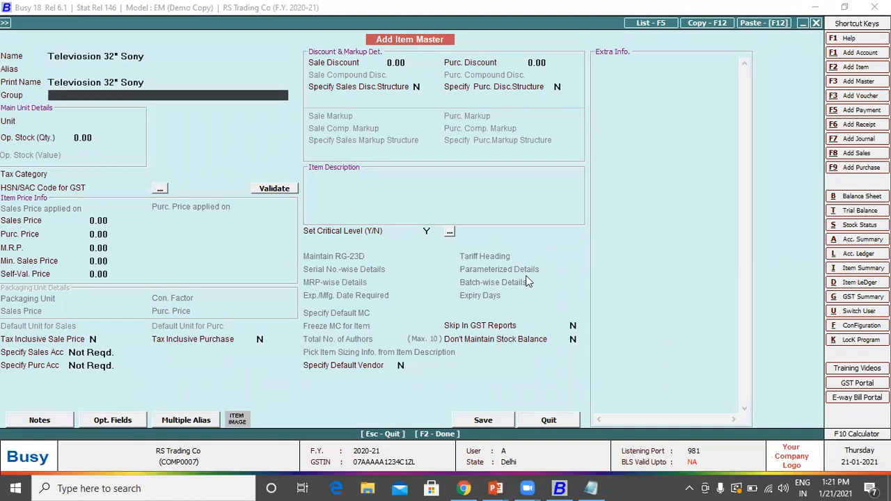
text(s)
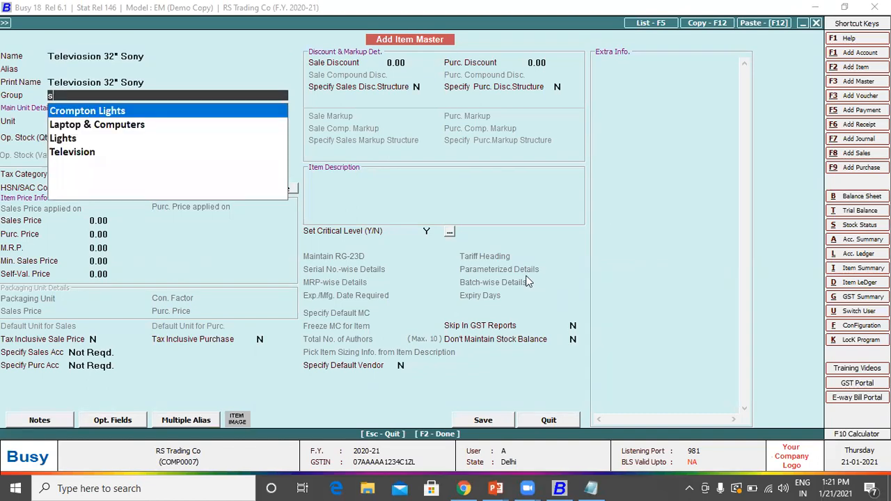
key(Down)
key(Down)
key(Down)
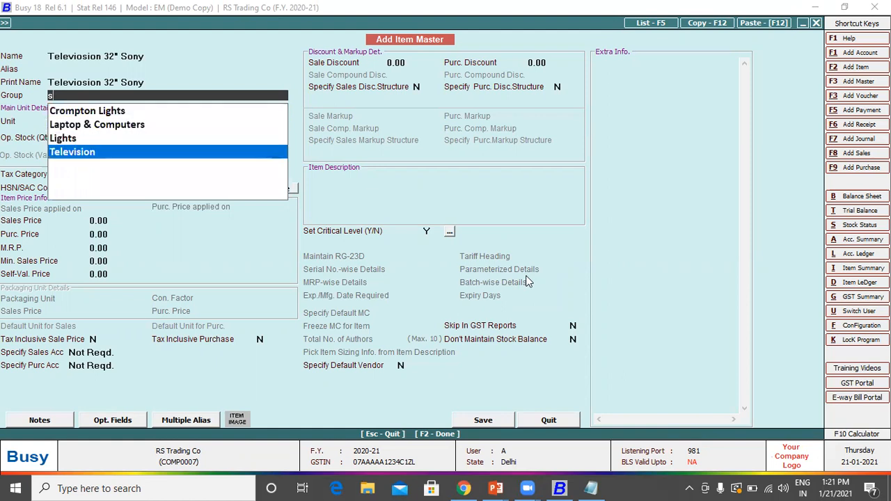
key(Return)
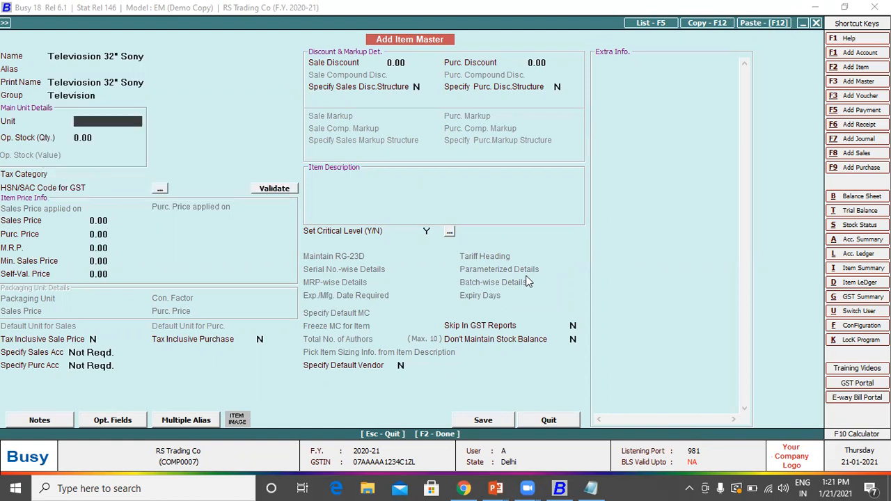
Step: Re-enter the name as Television 32" Sony and bring up the full units list
key(Up)
key(Up)
key(Up)
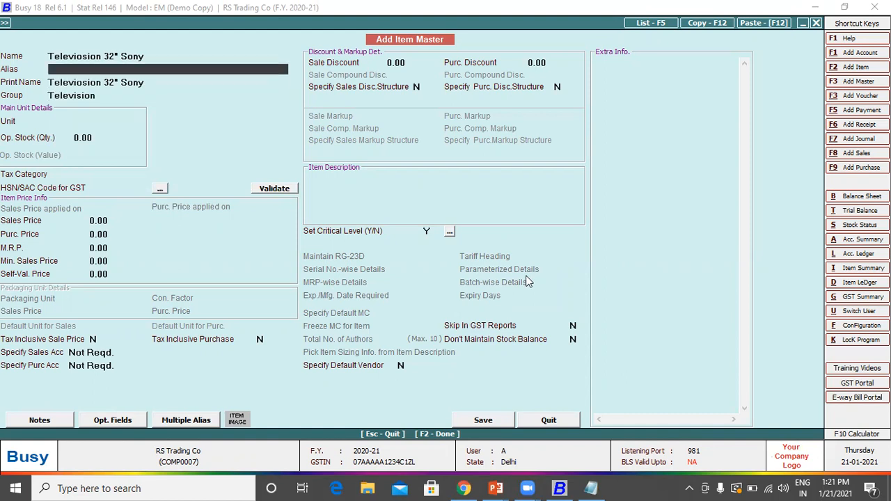
text(Televi)
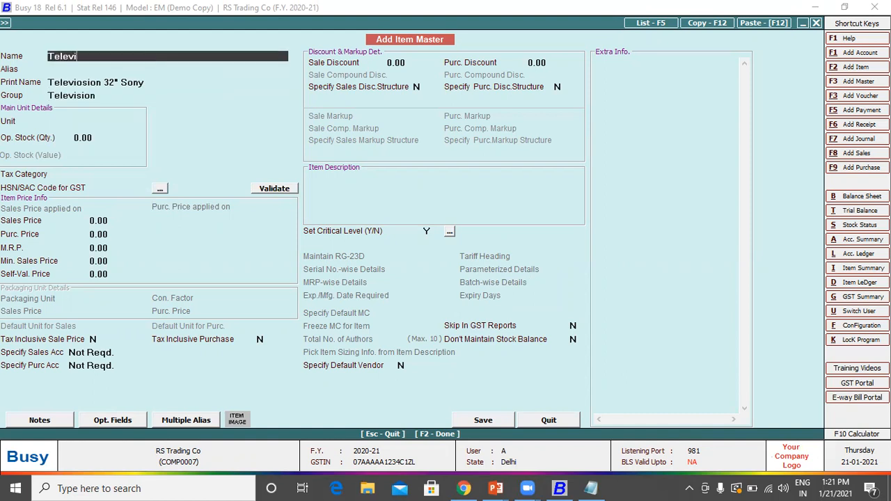
text(sion 32" Sony)
key(Return)
key(Return)
key(Return)
key(Return)
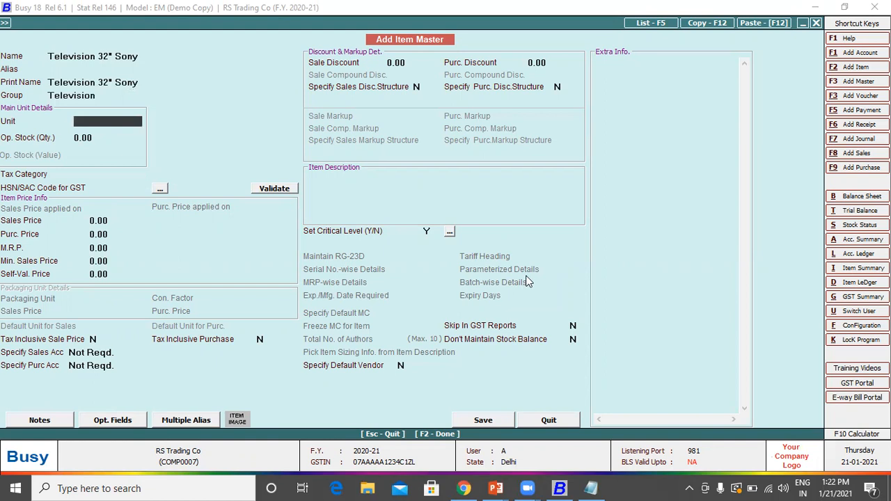
text(n)
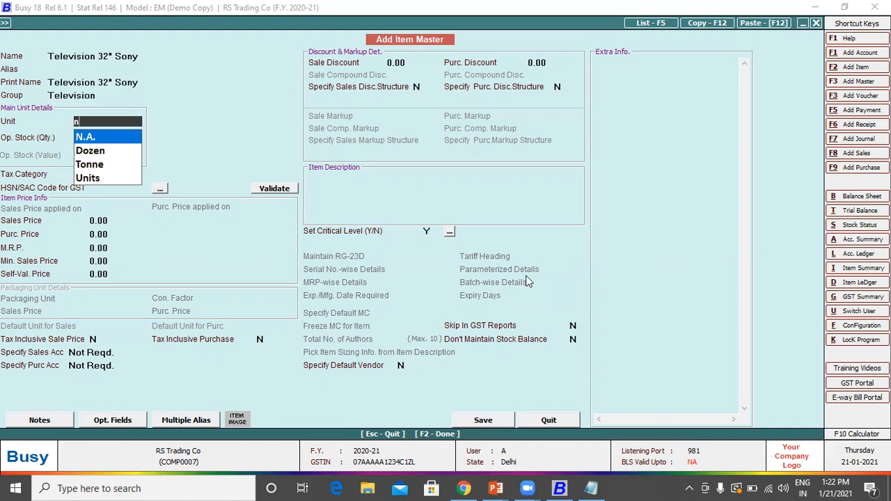
key(Down)
key(Down)
key(Down)
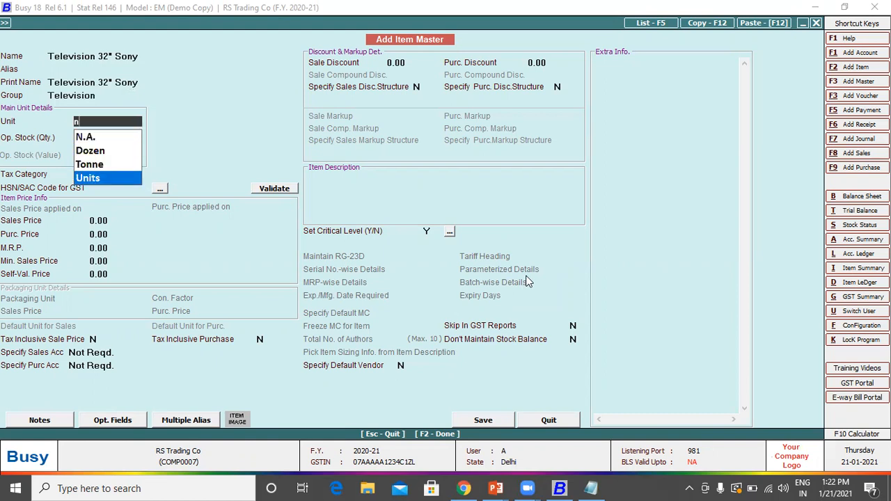
key(BackSpace)
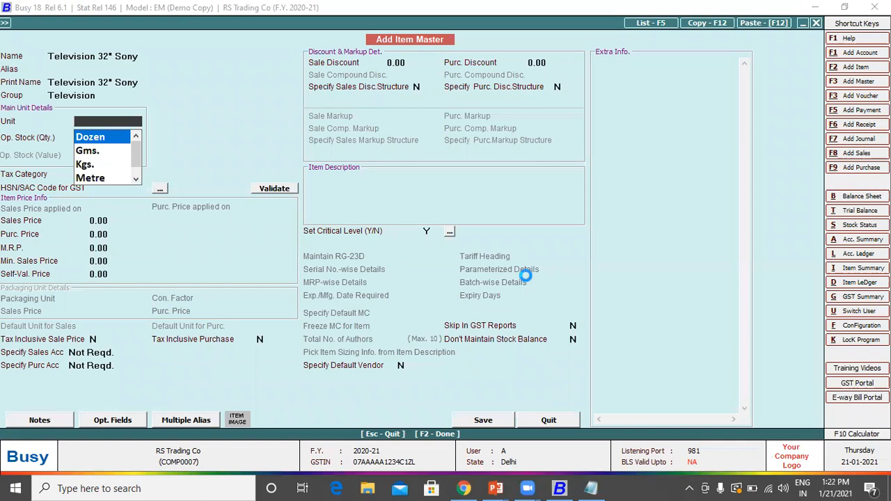
Step: Create unit Numbers with alias Nos and UQC NOS-NUMBERS, and save it
text(Numbers)
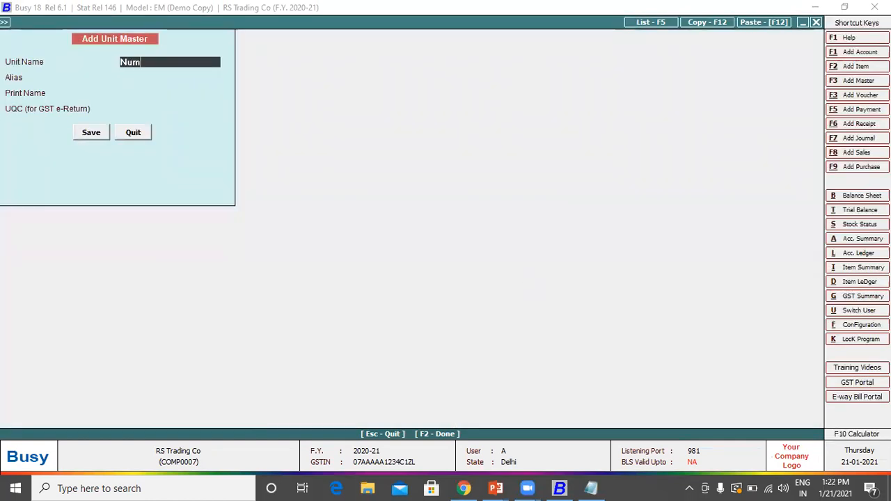
key(Return)
text(Nos)
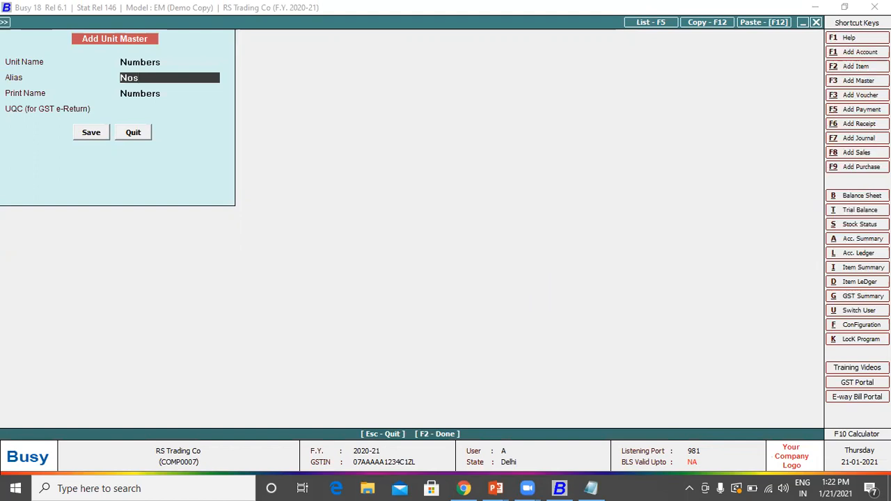
key(Return)
key(Return)
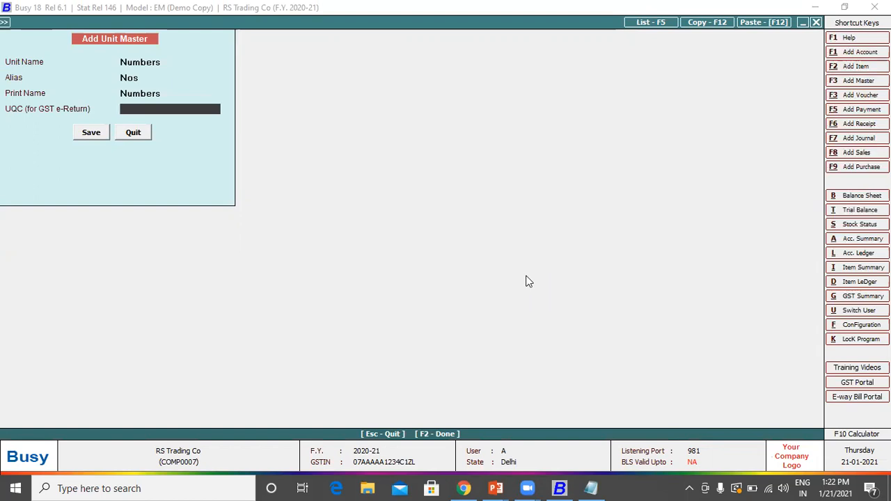
text(nos)
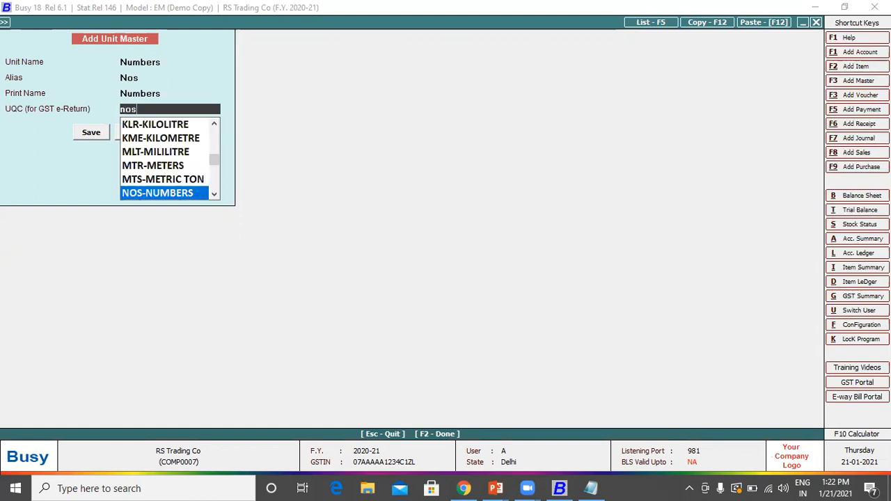
key(Return)
key(Return)
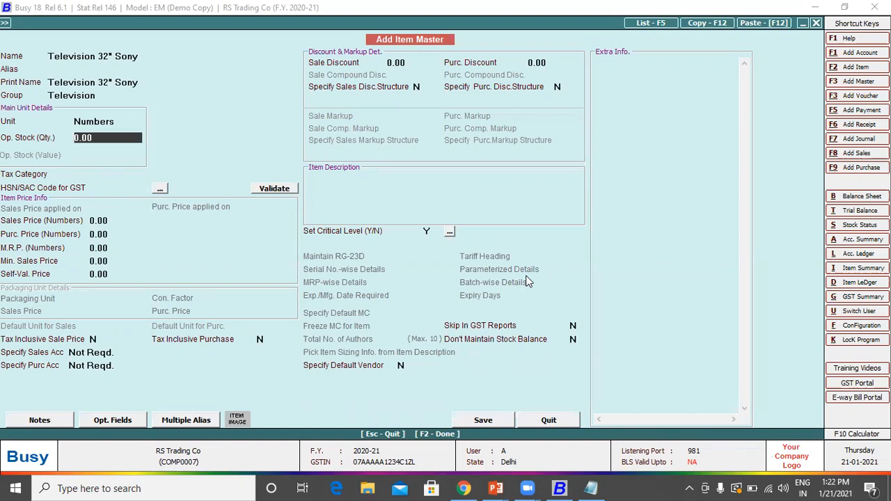
Step: Give Television 32" Sony tax category GST 12% and HSN/SAC code 1234
key(Return)
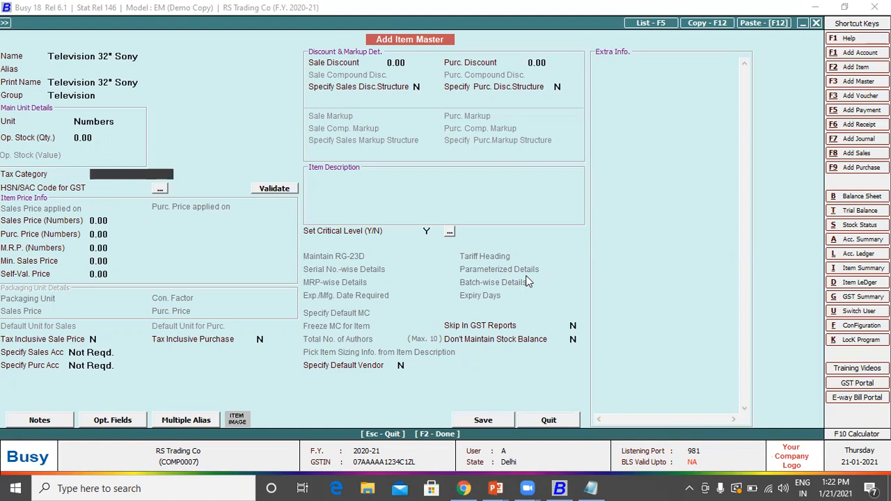
key(space)
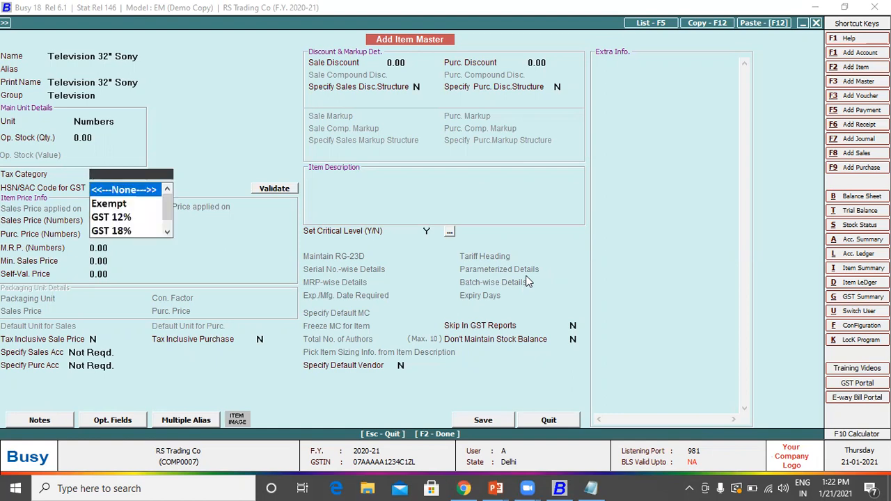
key(Down)
key(Down)
key(Down)
key(Down)
key(Up)
key(Down)
key(Up)
key(Up)
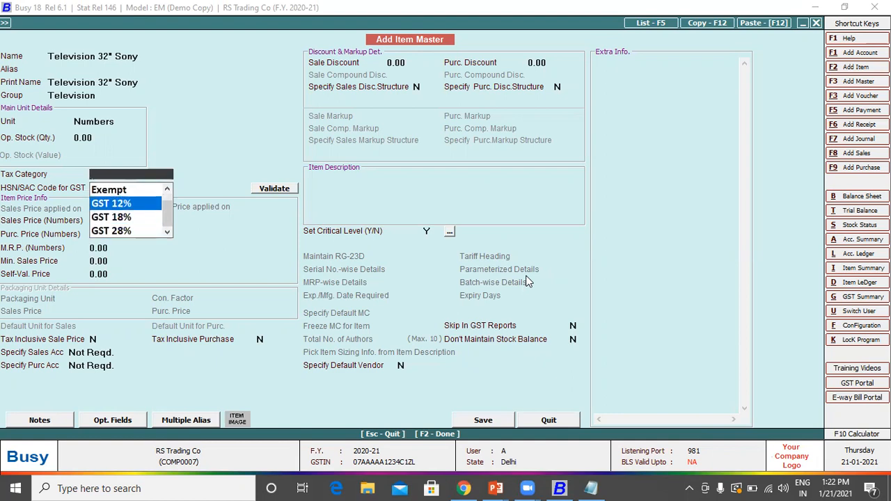
key(Return)
text(1234)
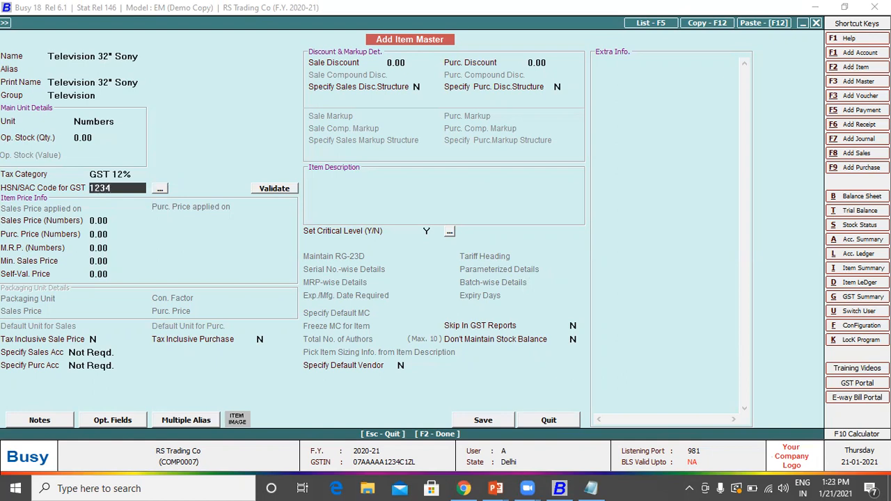
key(Return)
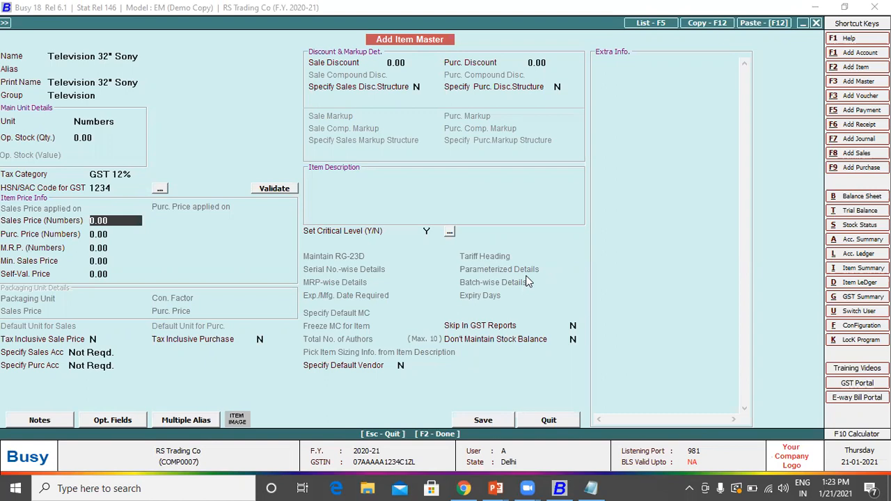
Step: Enter sales price 12,999, purchase price 9,999 and M.R.P. 19,999, then save the item
text(129999)
key(BackSpace)
key(Return)
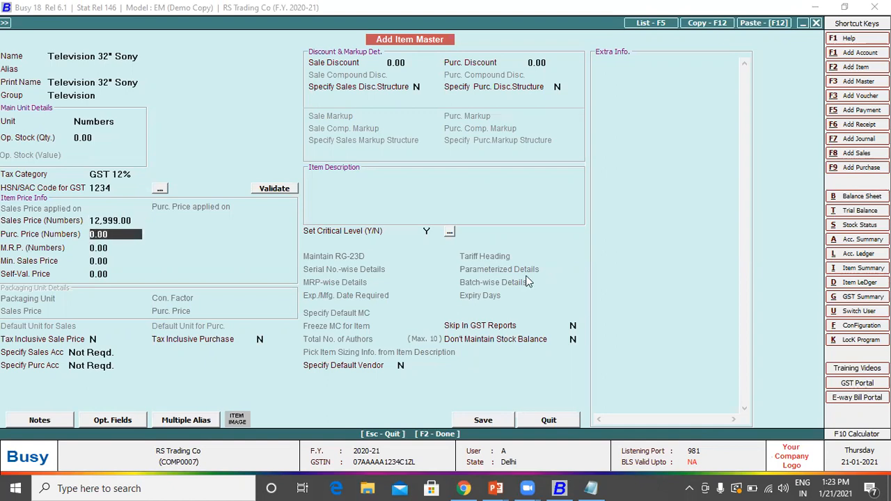
text(9999)
key(Return)
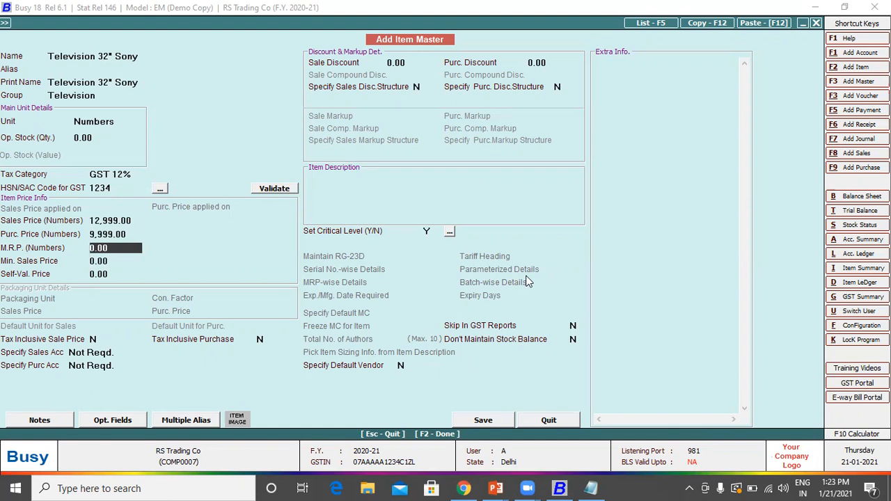
text(19999)
key(Return)
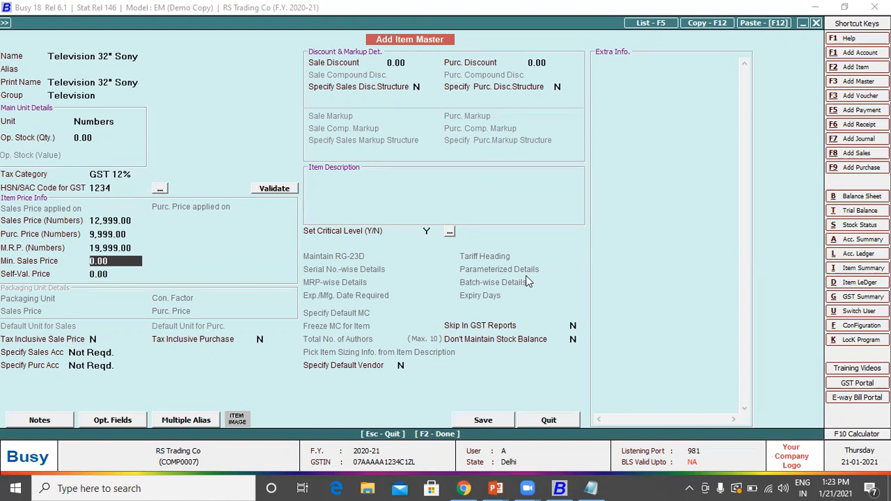
key(Return)
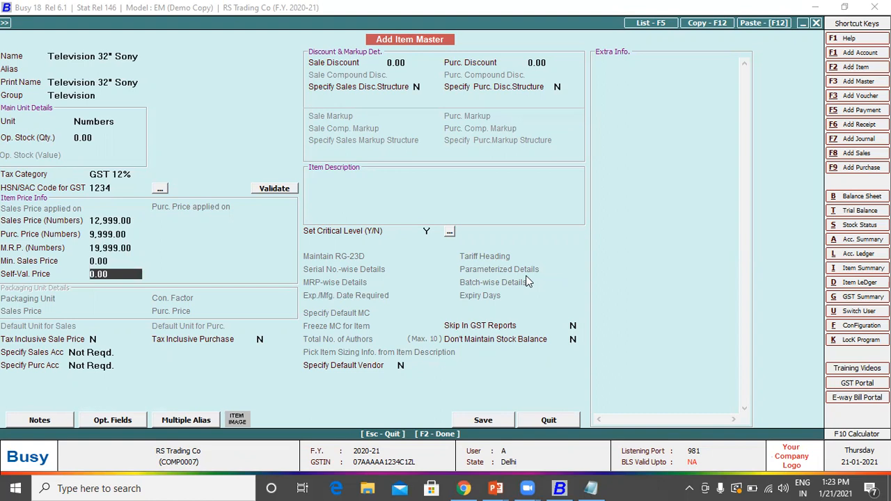
key(F2)
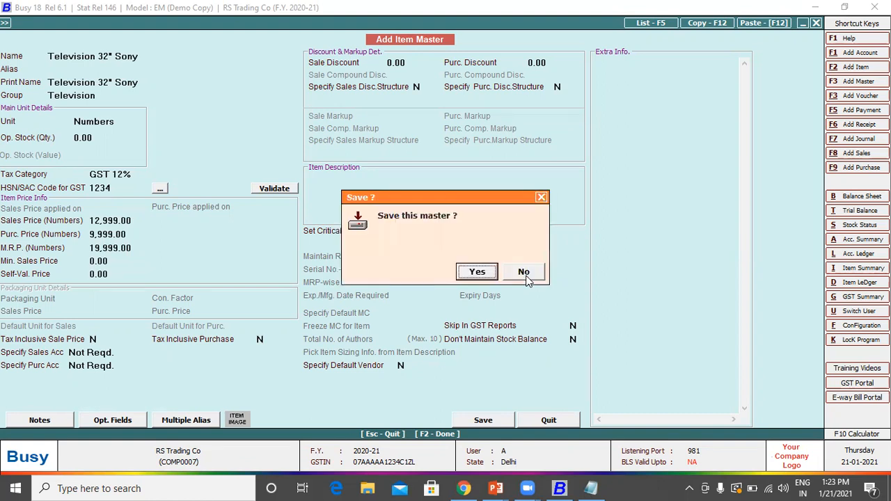
click(523, 272)
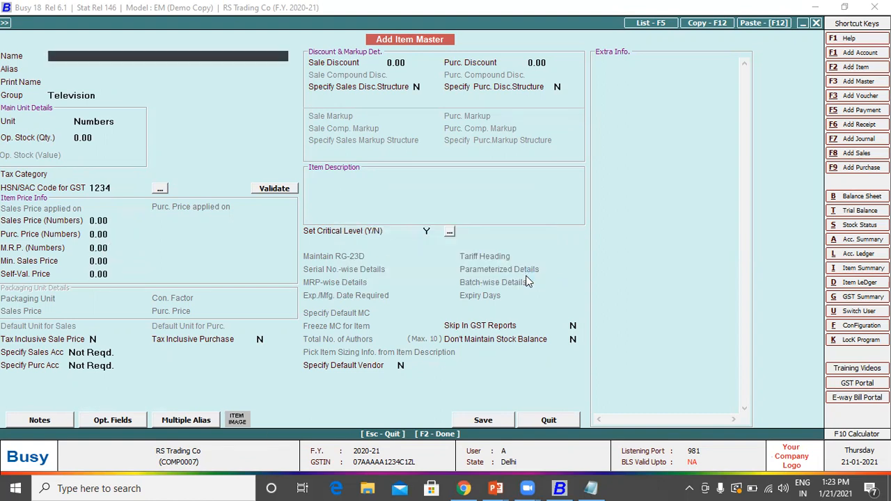
key(Escape)
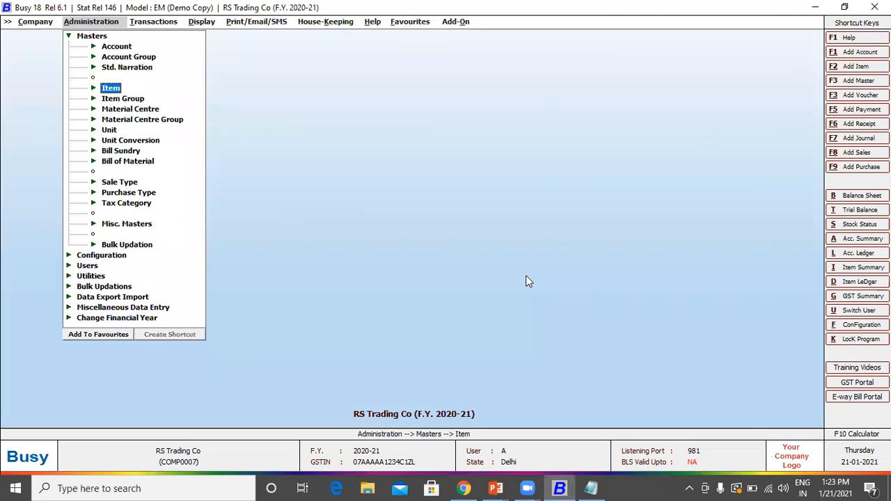
Step: Browse the Masters menu entries, then switch over to the Transactions list
key(Up)
key(Up)
key(Up)
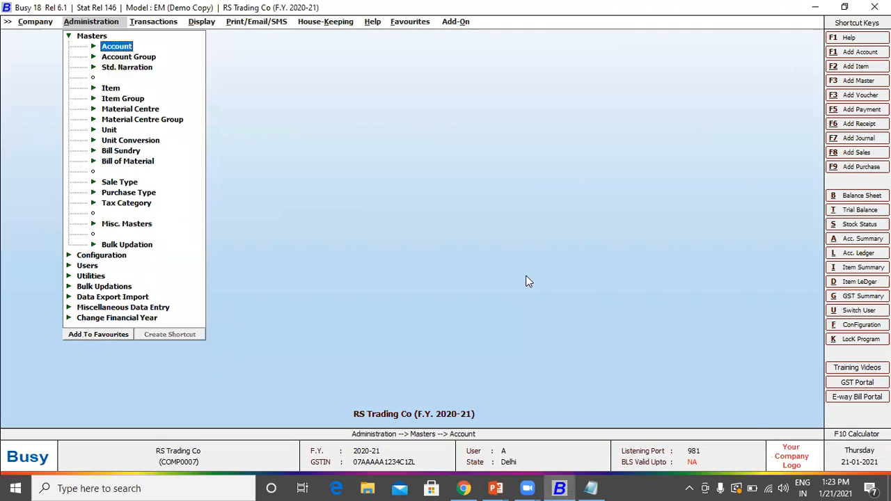
key(Down)
key(Down)
key(Down)
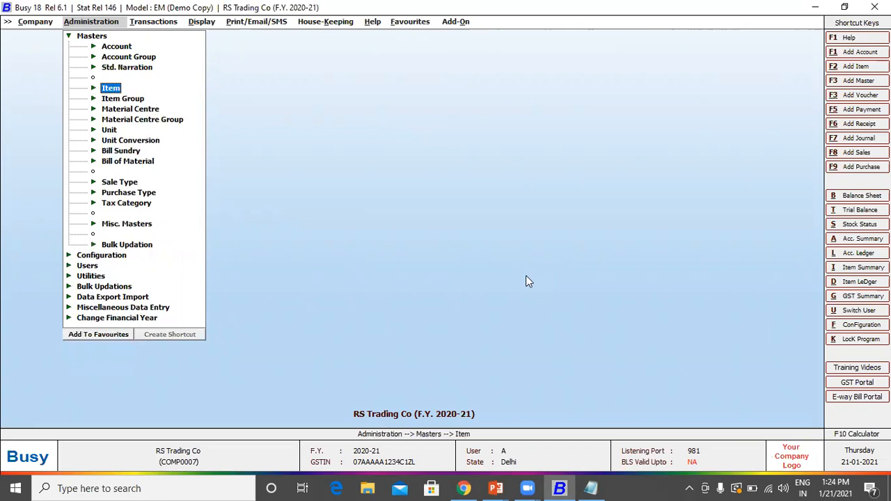
key(Up)
key(Up)
key(Up)
key(Up)
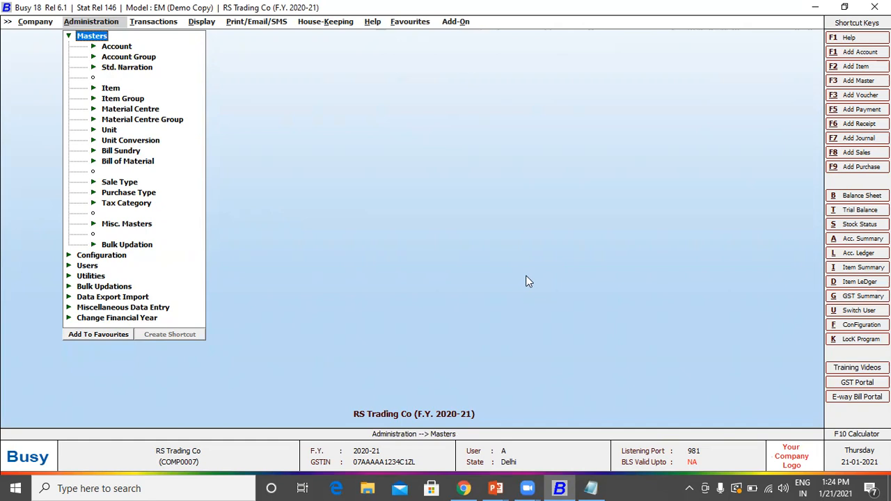
key(Right)
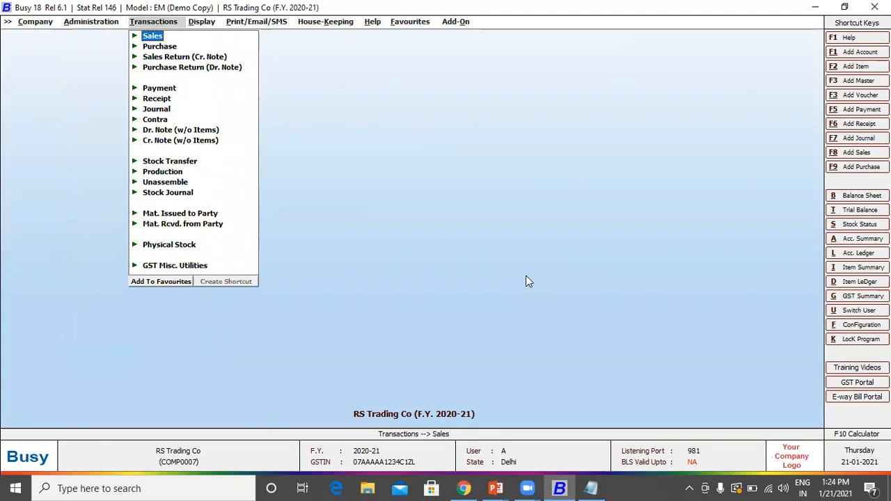
Step: Expand Purchase in the Transactions menu and highlight its Add option
key(Down)
key(Down)
key(Down)
key(Down)
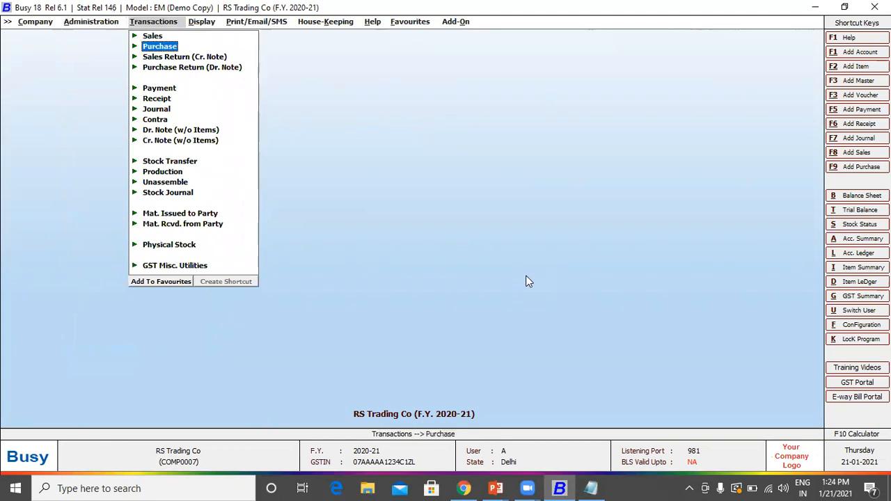
key(Down)
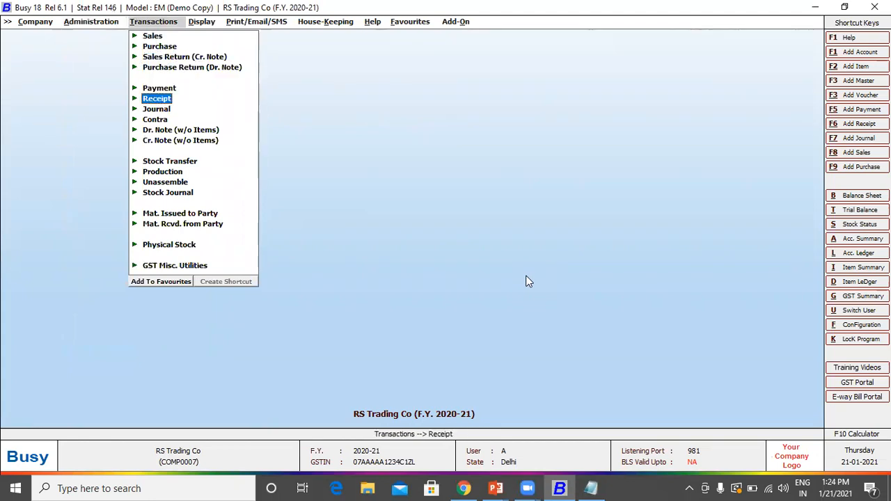
key(Up)
key(Up)
key(Up)
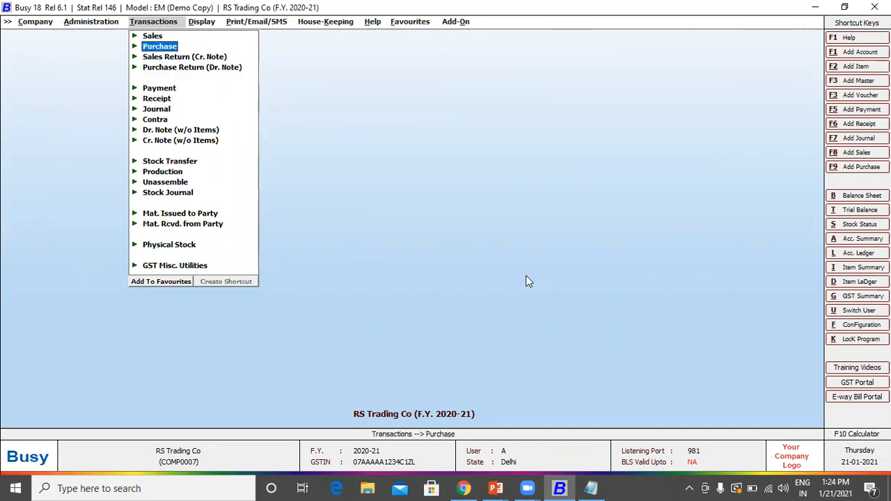
key(Return)
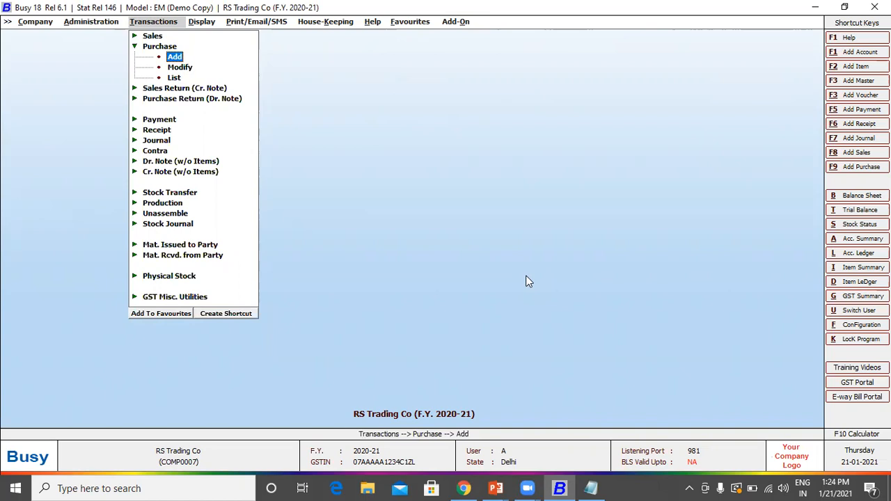
key(Down)
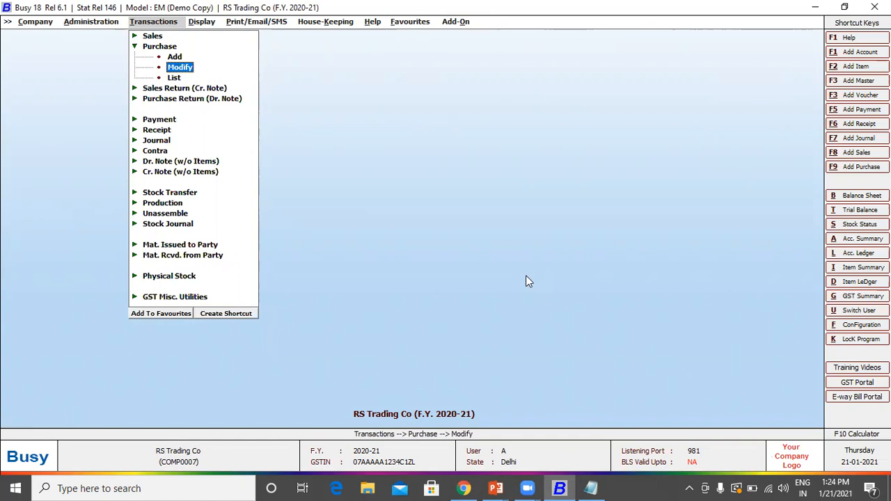
key(Down)
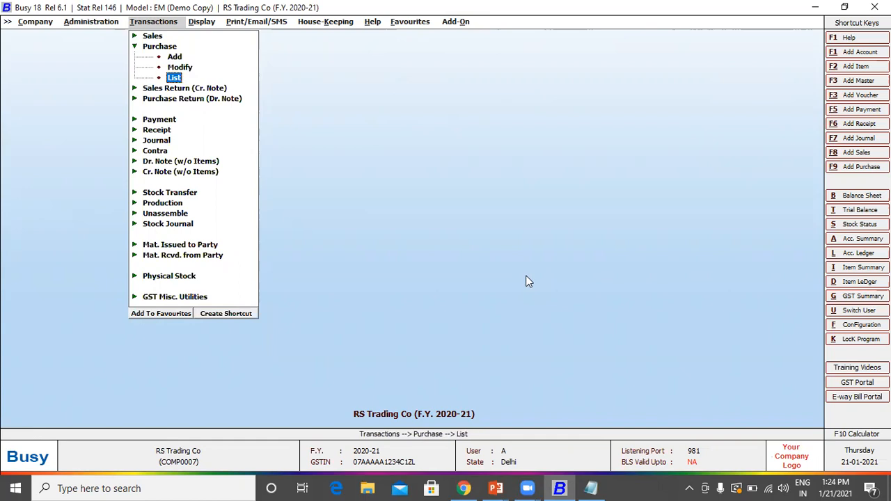
key(Up)
key(Up)
Step: Start a purchase voucher with series Main, date 01-04-2020 and voucher number T01
key(Return)
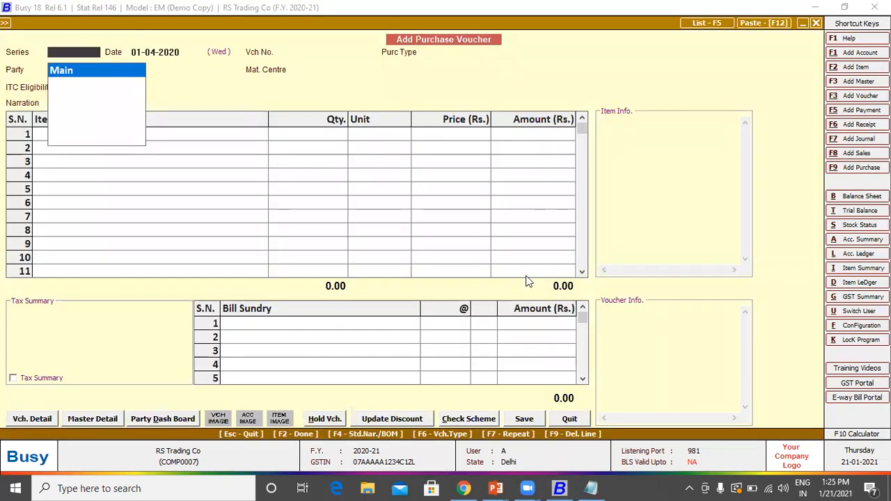
key(Return)
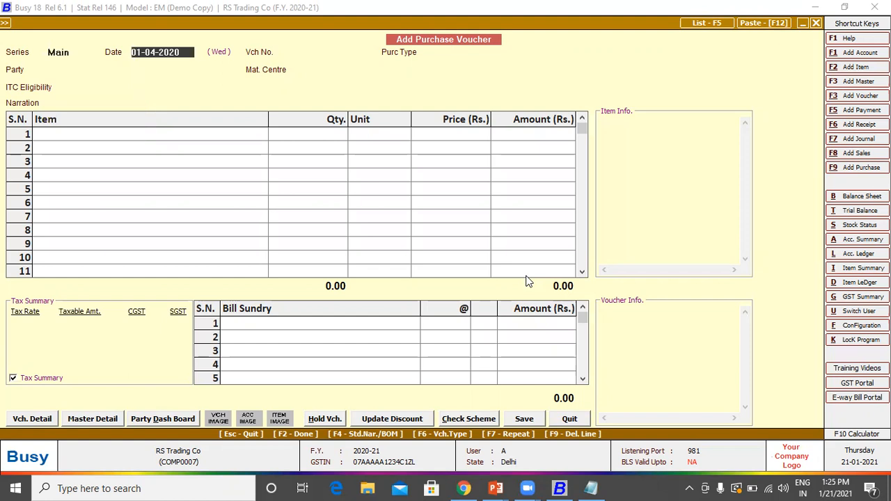
key(Return)
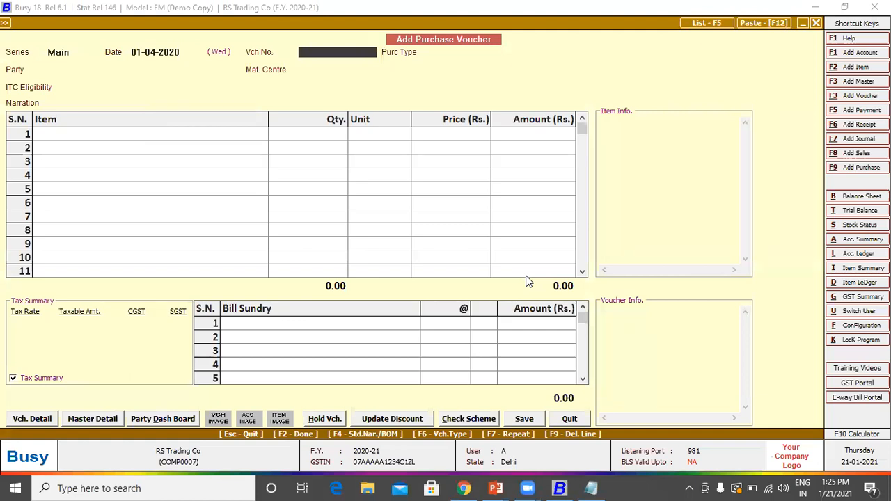
text(T01)
key(Return)
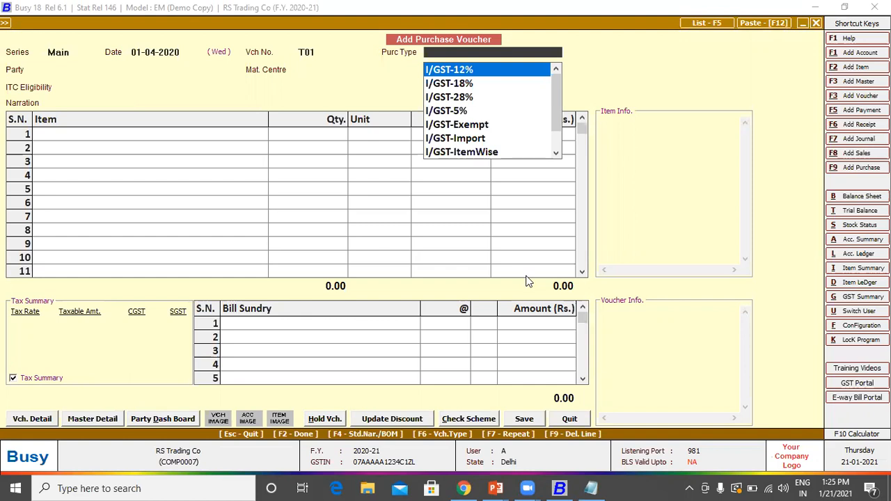
key(Down)
Step: Choose L/GST-ItemWise from the local GST purchase types
key(Up)
key(l)
key(Down)
key(Down)
key(Down)
key(Down)
key(Down)
key(Down)
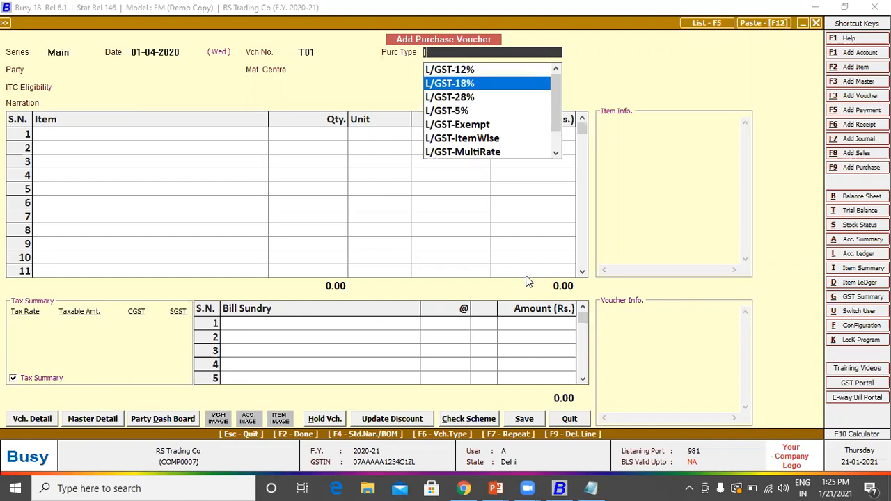
key(Up)
key(Up)
key(Up)
key(Up)
key(Up)
key(Up)
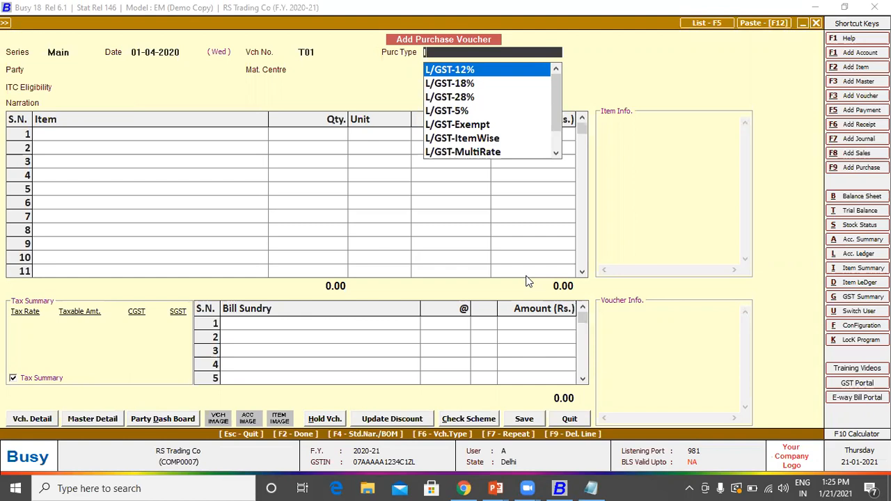
key(Down)
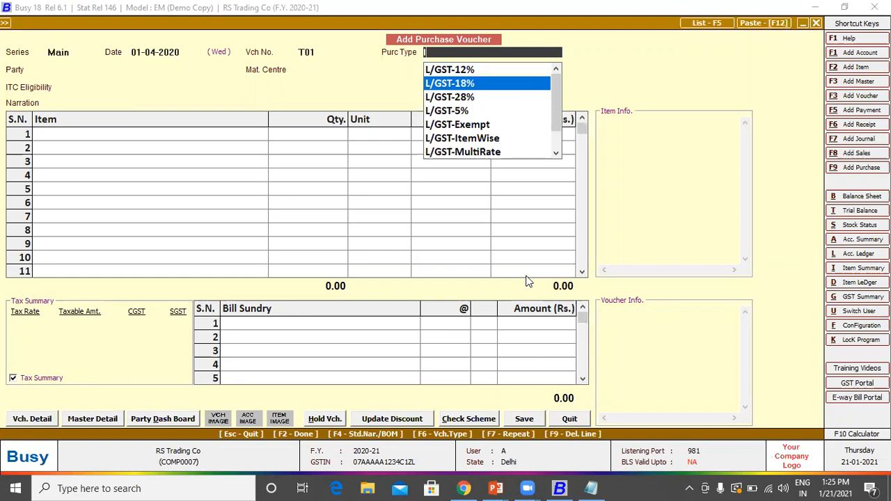
key(Down)
key(Down)
key(Down)
key(Down)
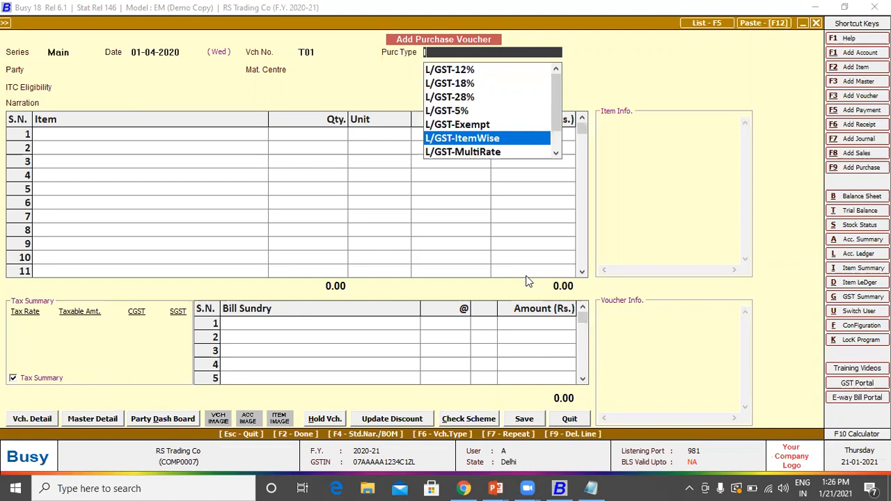
key(Return)
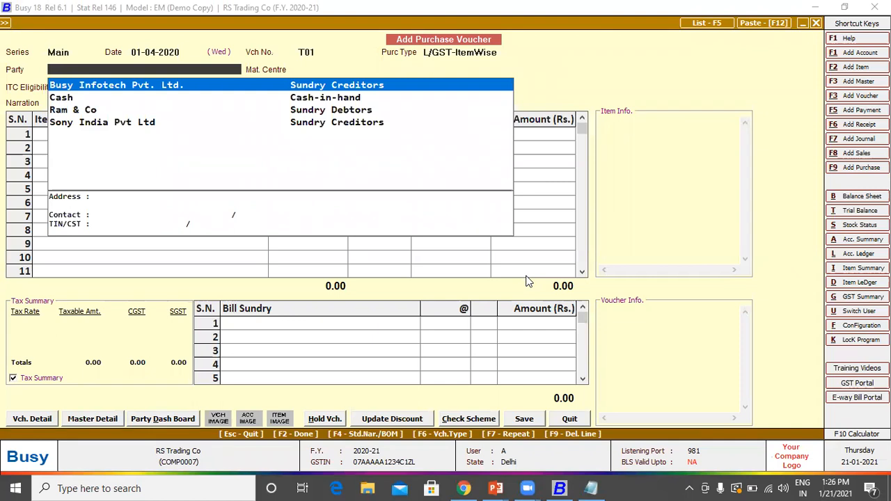
Step: Set party Sony India Pvt Ltd despite the warning, material centre Main Store, ITC Input Goods/Services
key(Down)
key(Down)
key(Down)
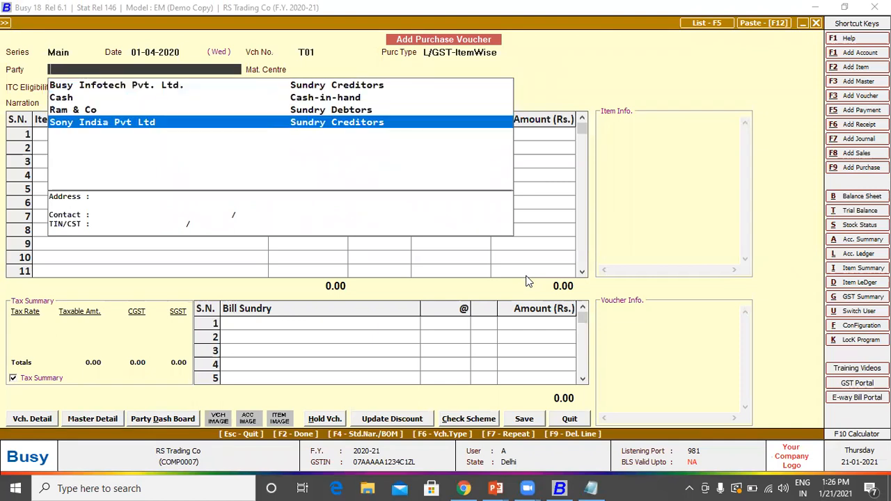
key(Return)
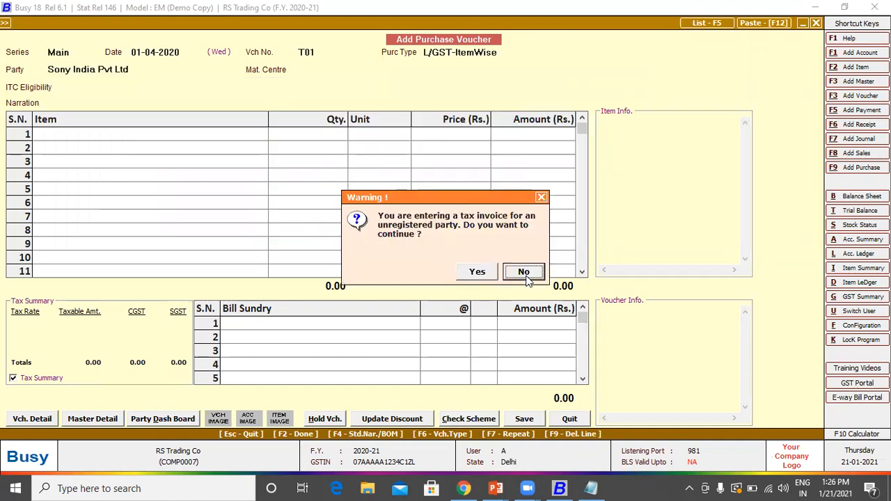
key(Left)
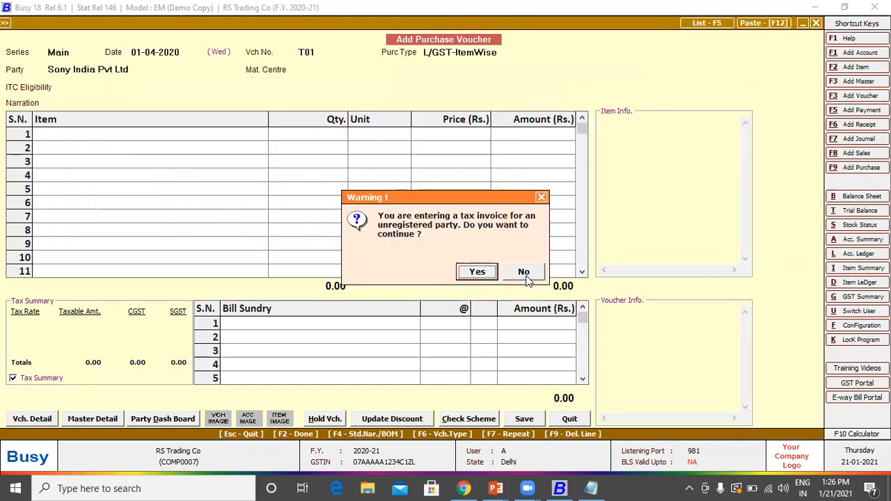
key(Return)
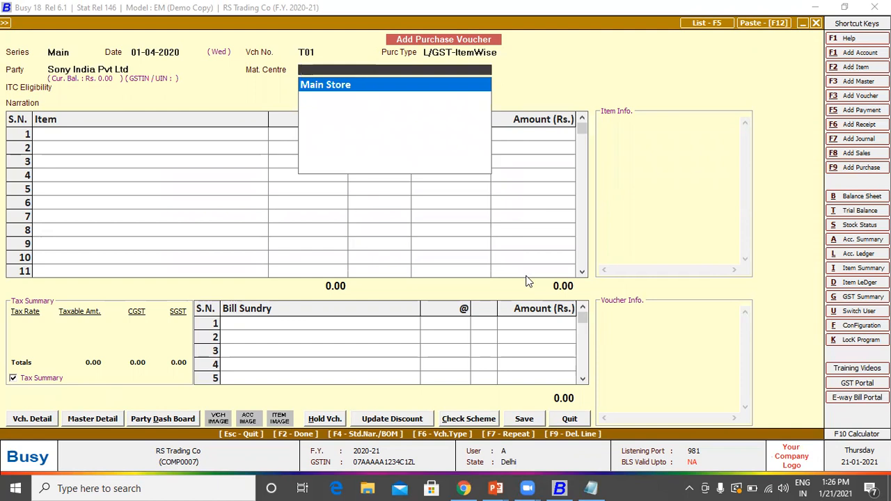
key(Return)
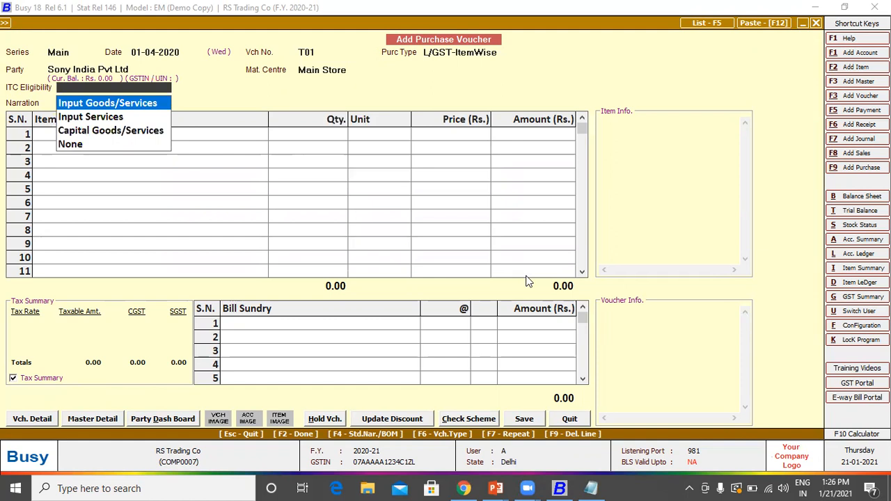
key(Return)
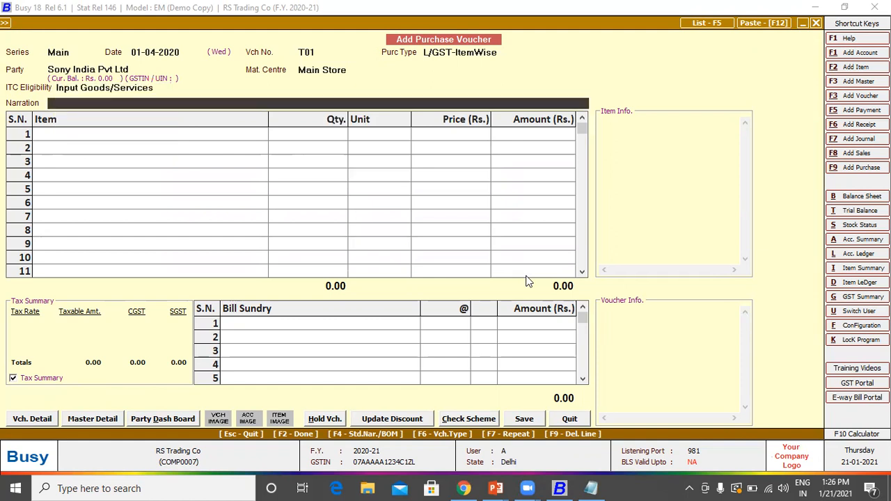
key(Return)
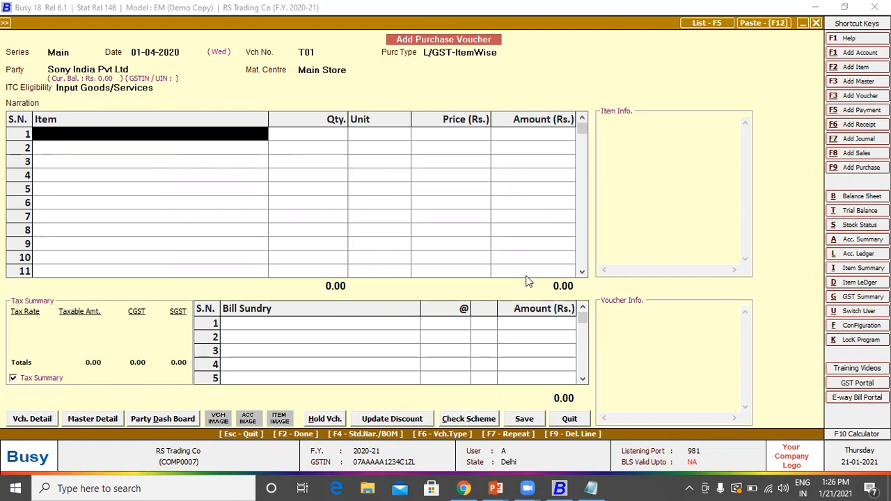
Step: Add 10 Television 32" Sony to row 1 of the purchase voucher
key(Return)
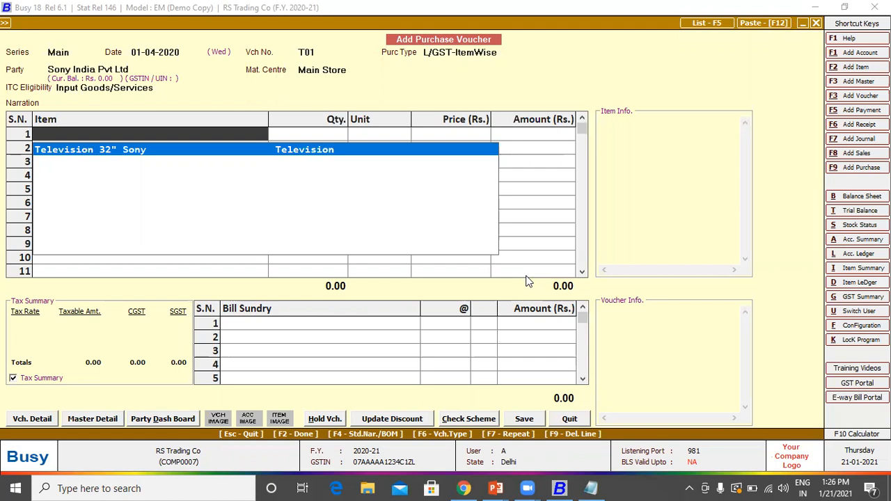
key(Return)
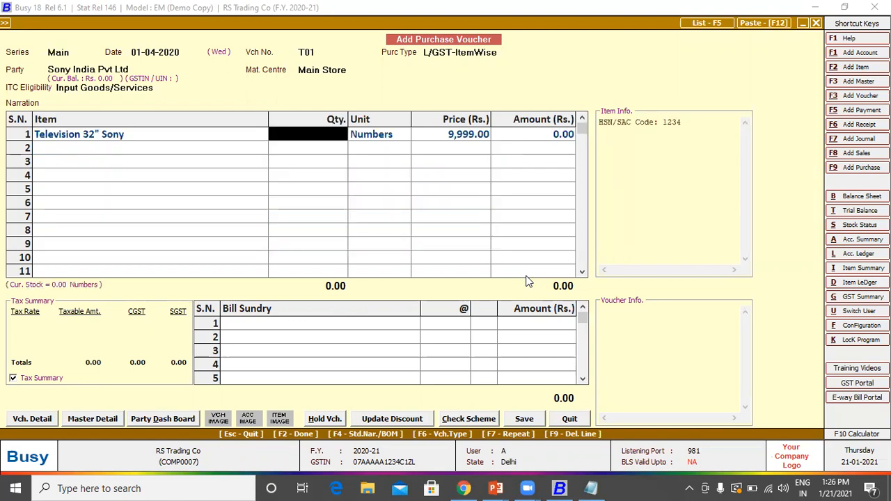
text(10)
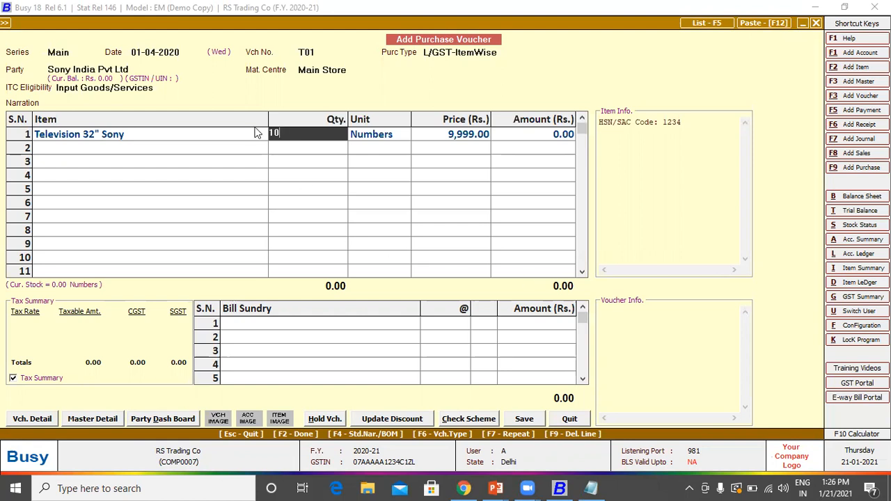
click(226, 136)
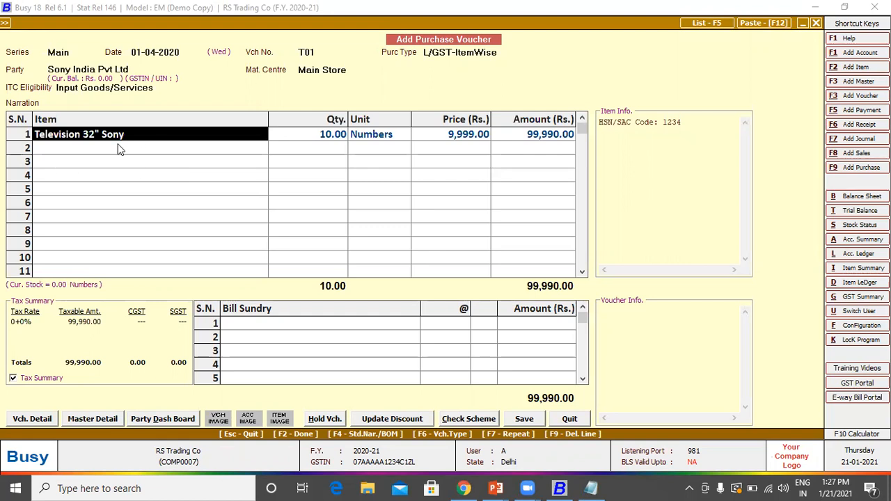
Step: Check Sony India Pvt Ltd's ledger options, then bring up the television's item master for review
key(alt+l)
key(Escape)
key(alt+l)
key(Escape)
key(alt+m)
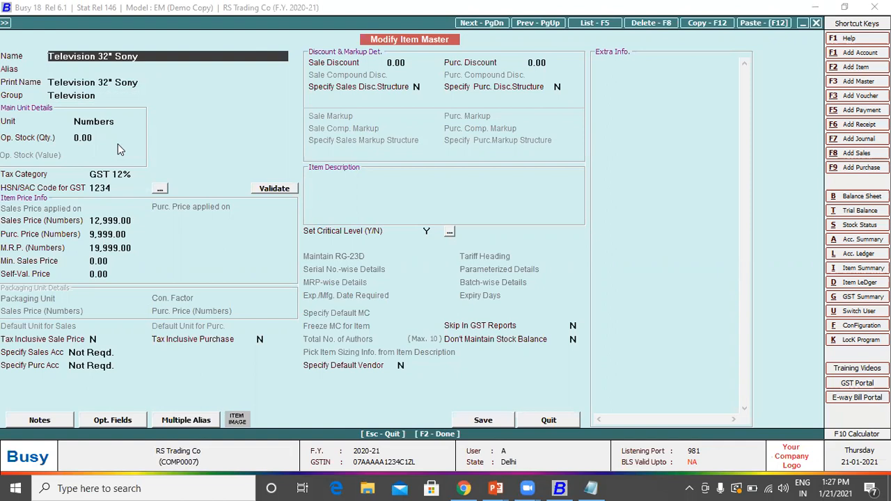
key(Escape)
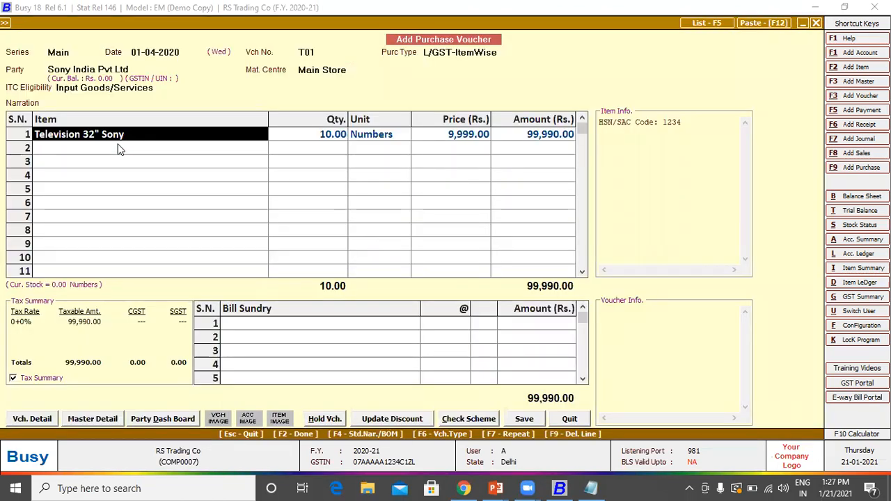
Step: Accept 12% GST on line 1, totalling 1,11,988.80, and start a new item on line 2
key(Return)
key(Return)
key(Return)
key(Return)
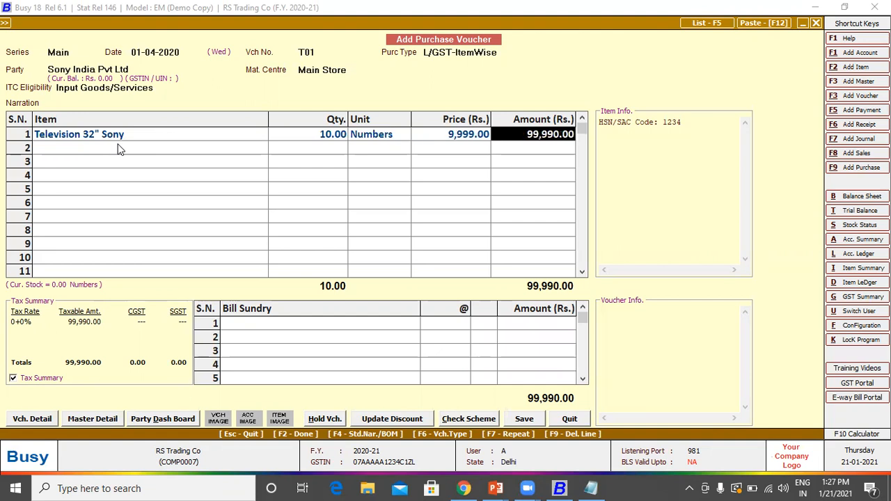
key(Return)
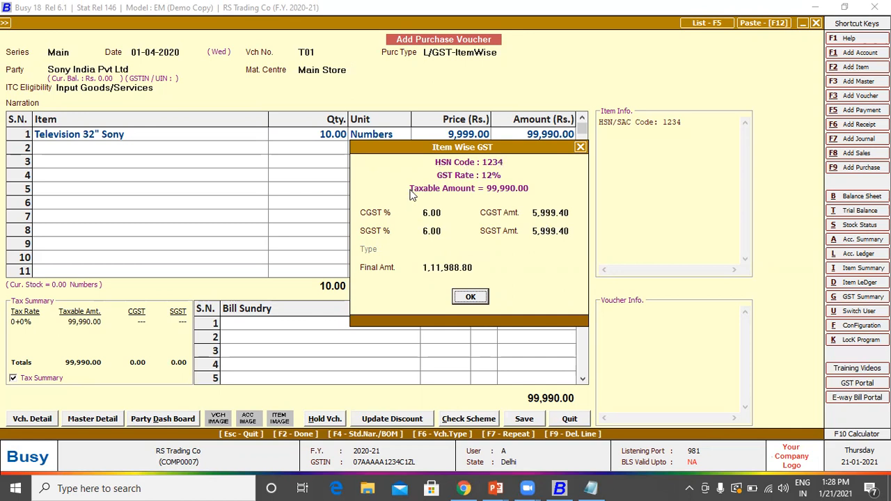
click(471, 298)
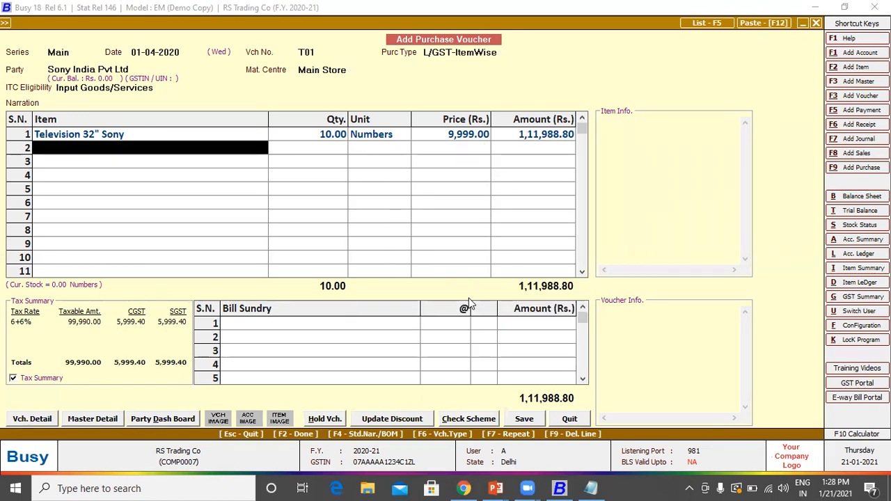
key(Return)
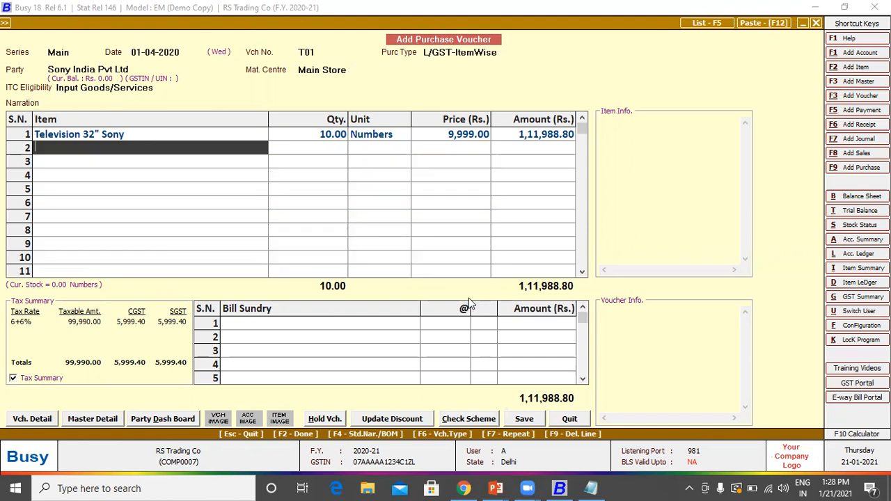
text(T)
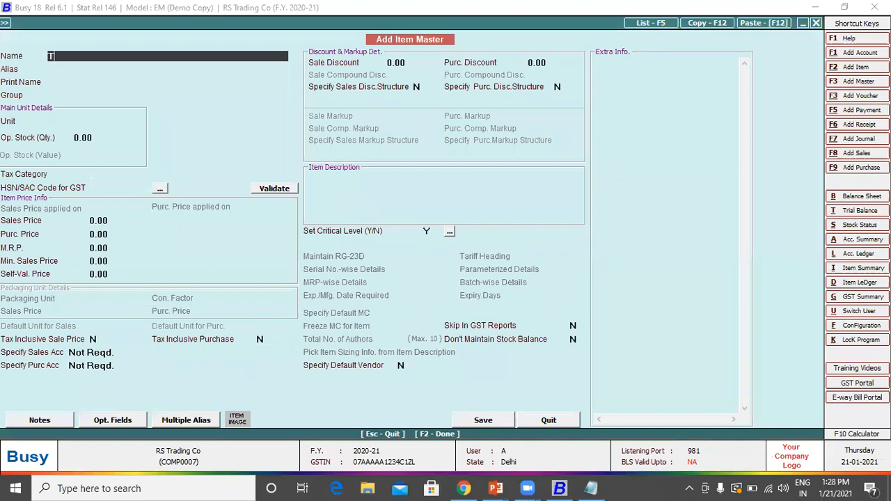
text(V 36" Sony)
Step: Name the new item TV 36" Sony, in group Television with unit Numbers
key(Return)
key(Return)
key(Return)
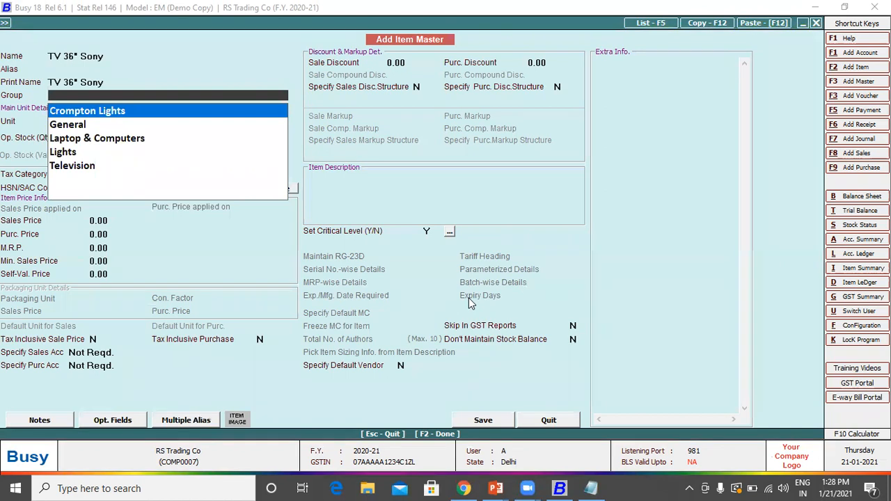
key(Down)
key(Down)
key(Down)
key(Down)
key(Return)
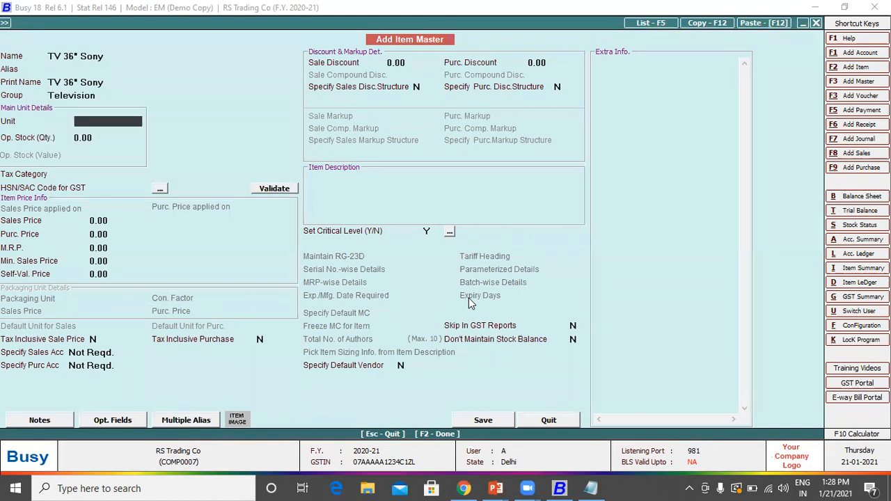
text(nos)
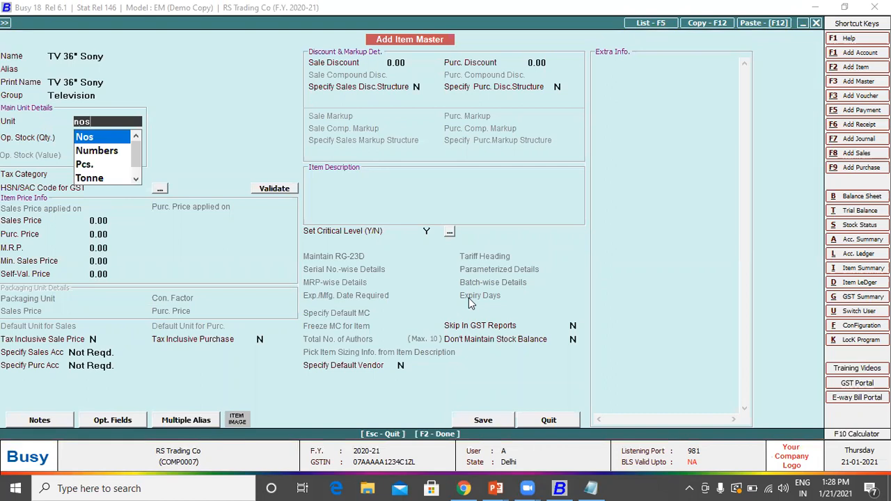
key(Down)
key(Return)
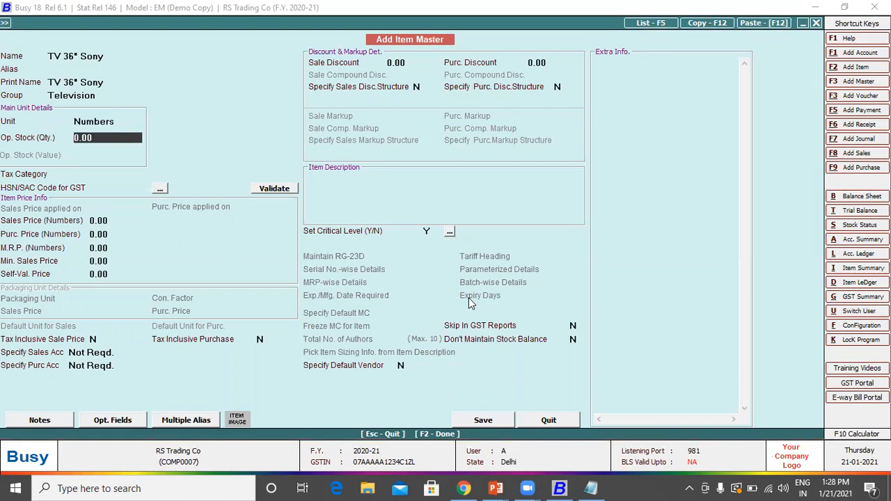
key(Return)
key(Return)
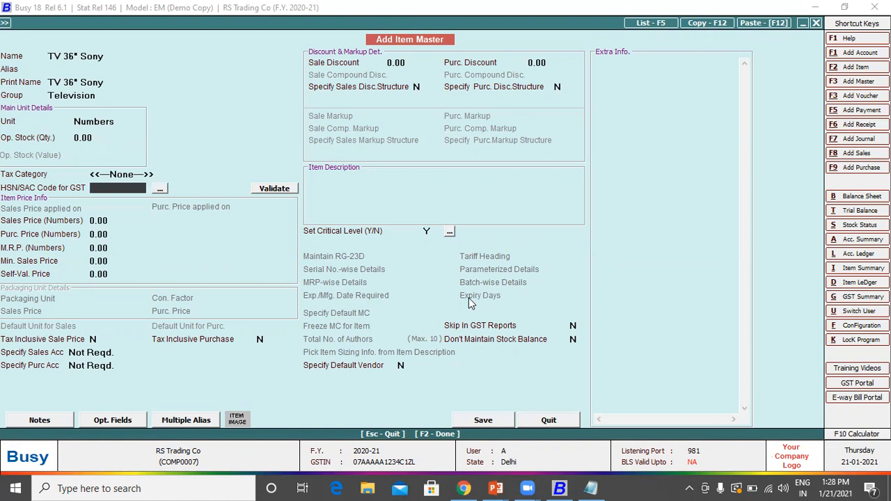
Step: Give the item tax category GST 12% and HSN 1234, and save it
key(Up)
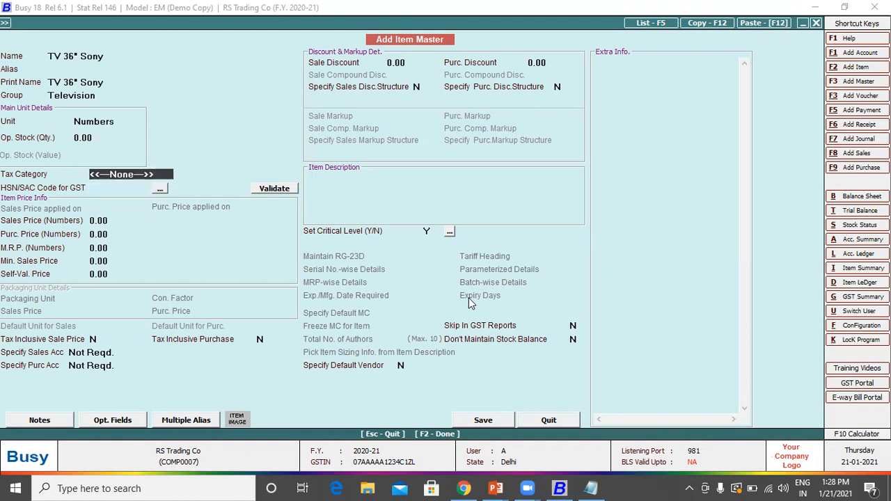
text(12)
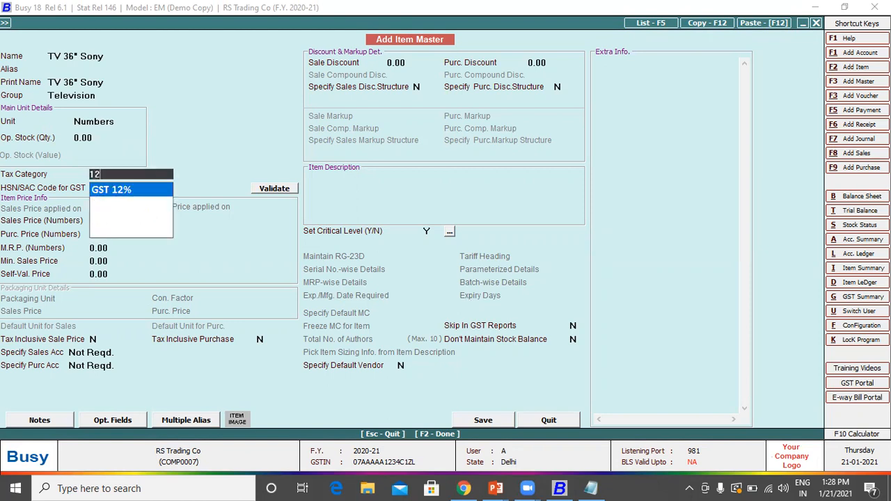
key(Return)
text(1234)
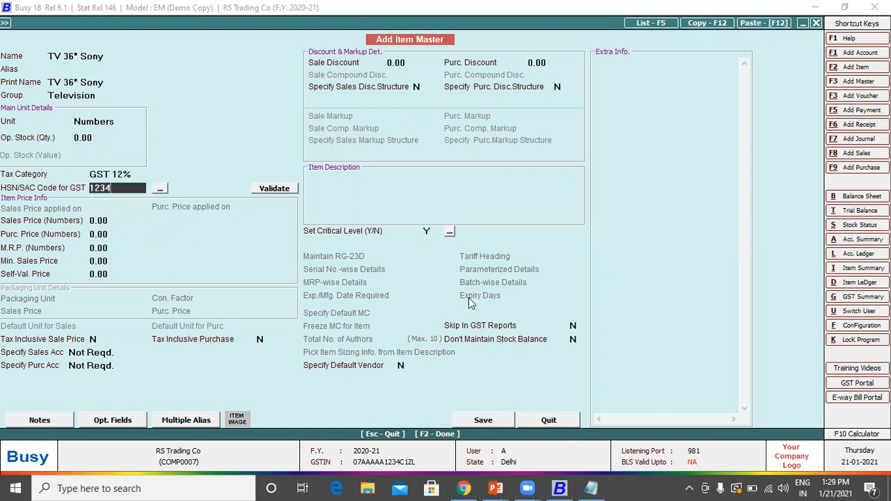
key(Return)
key(Return)
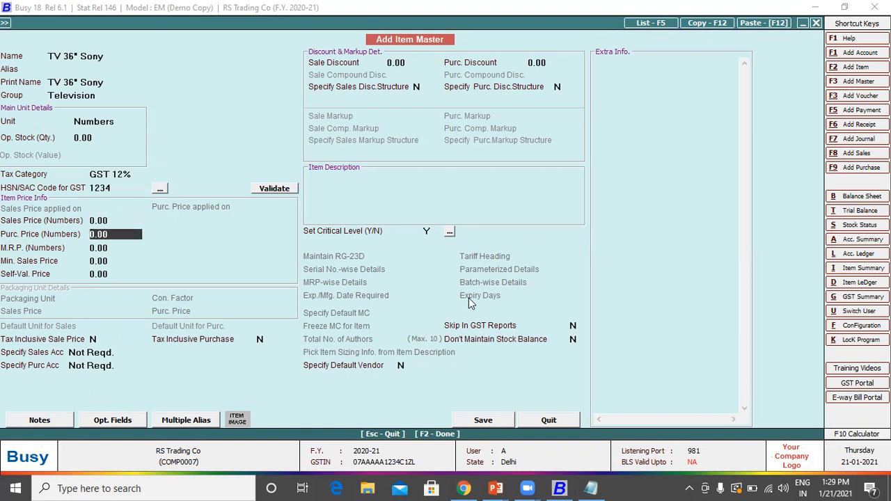
key(F2)
key(Return)
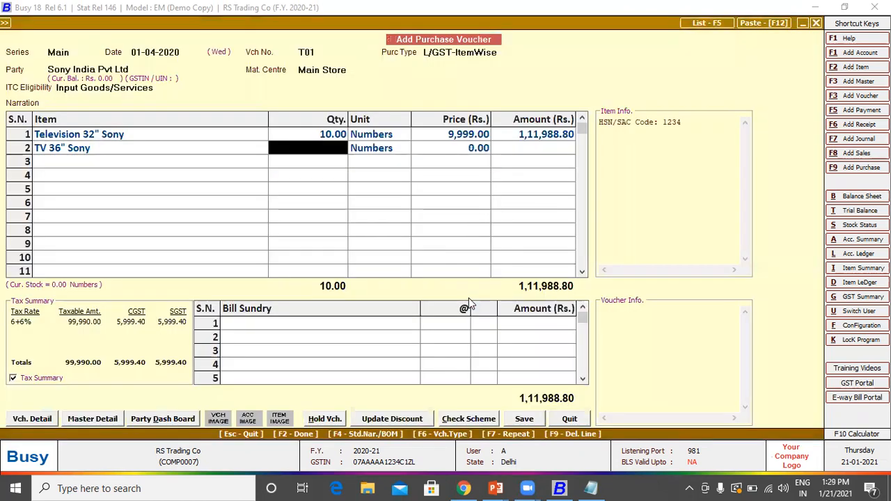
Step: Enter 10 units at 11,999 with 12% GST on line 2, totalling 1,34,388.80
text(10)
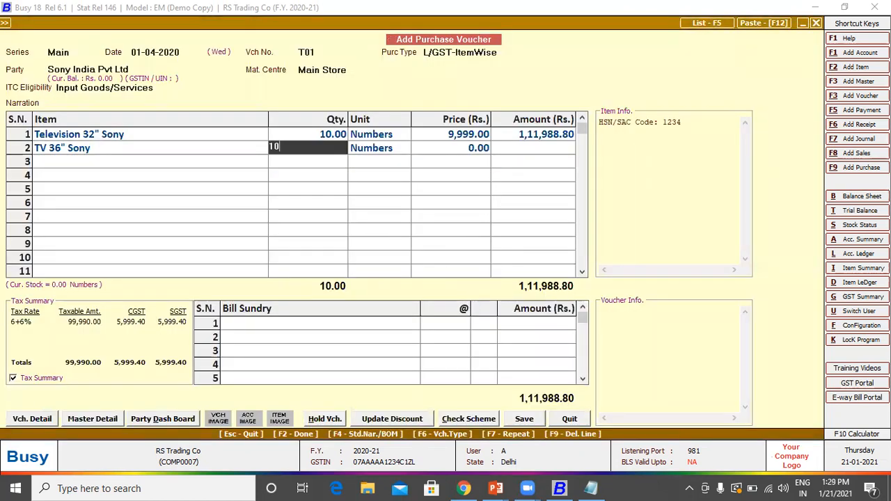
key(Return)
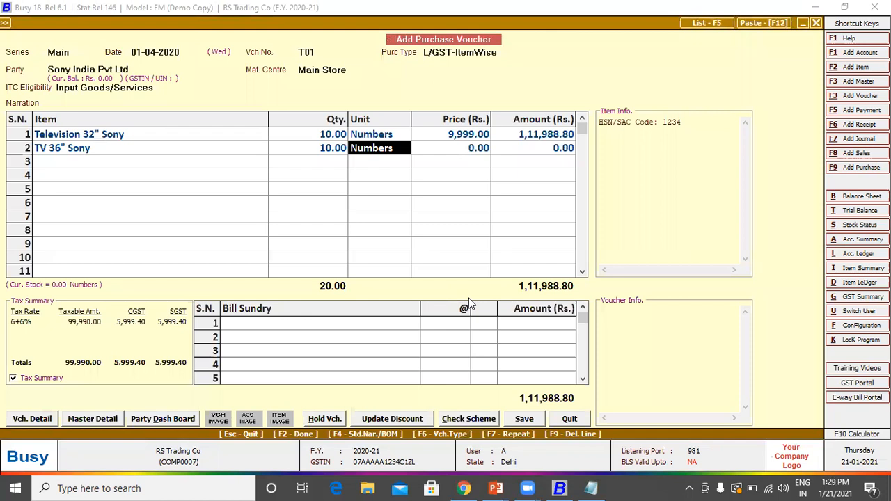
key(Return)
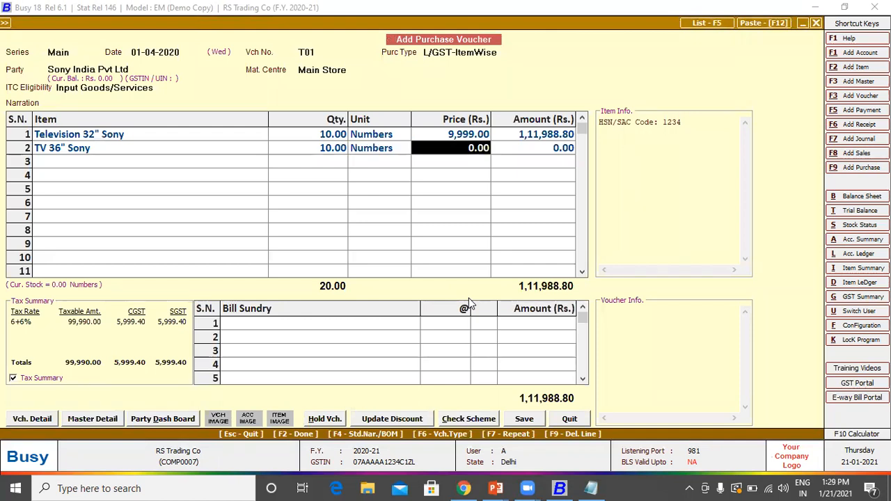
text(11)
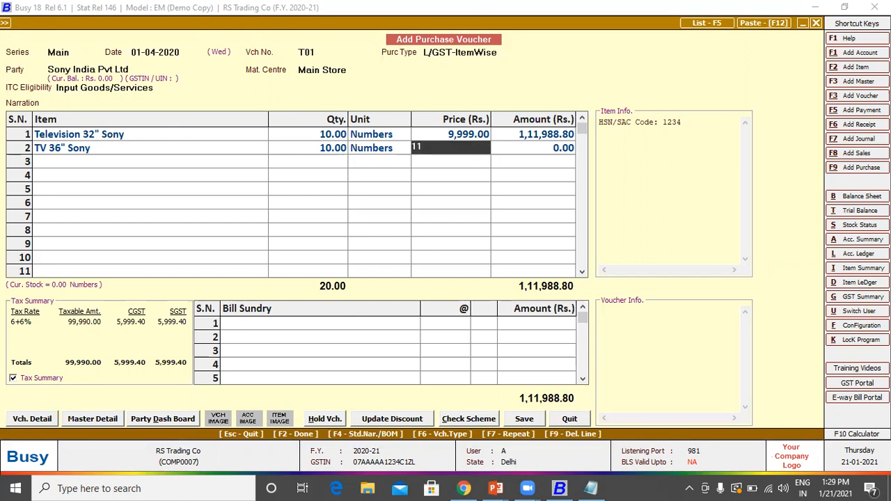
text(,999)
key(Return)
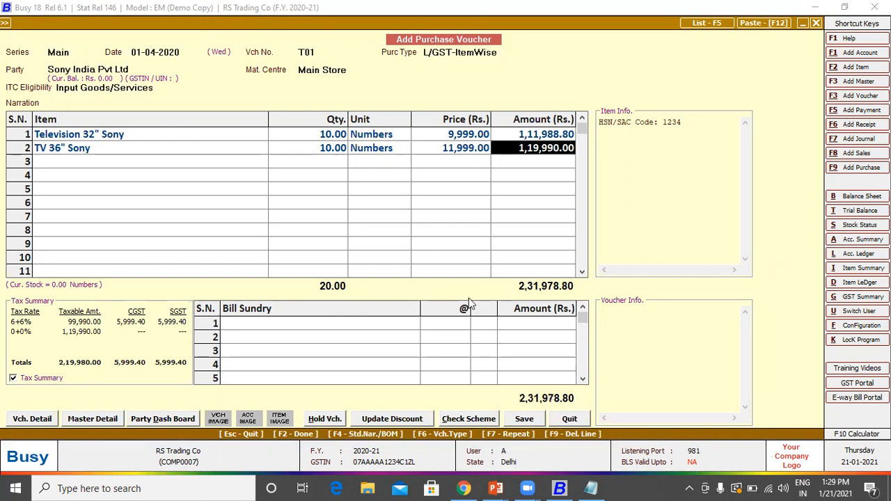
key(Return)
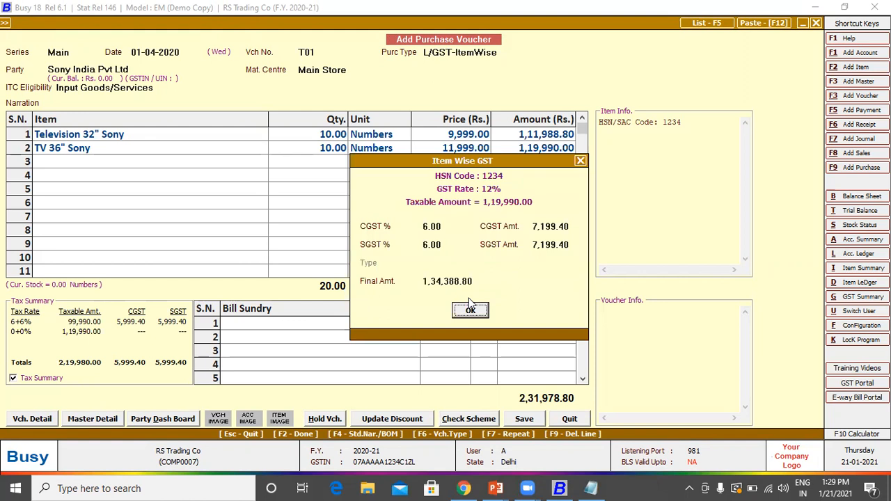
key(Return)
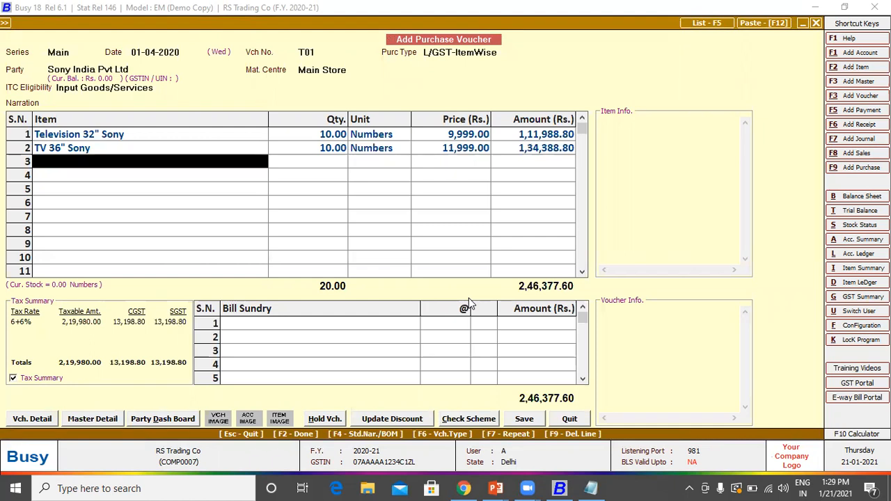
key(Return)
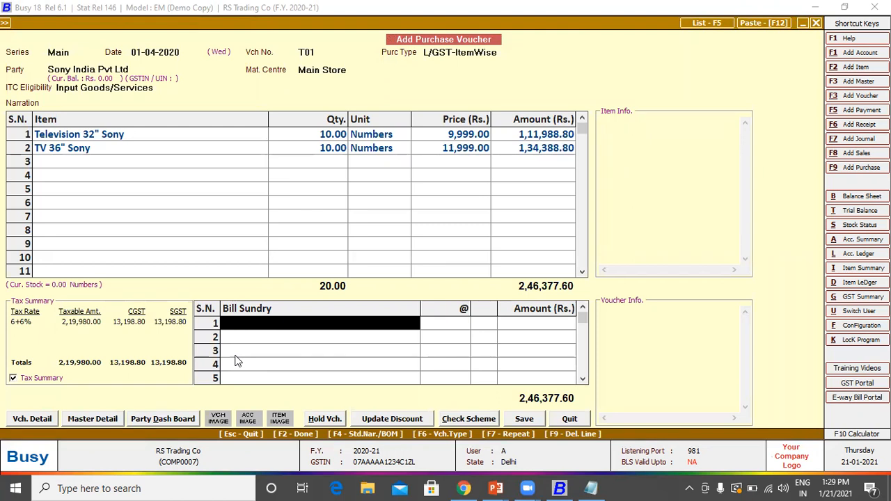
Step: Save purchase voucher T01 for 2,46,377.60, passing the unregistered-party and PAN warnings
key(F2)
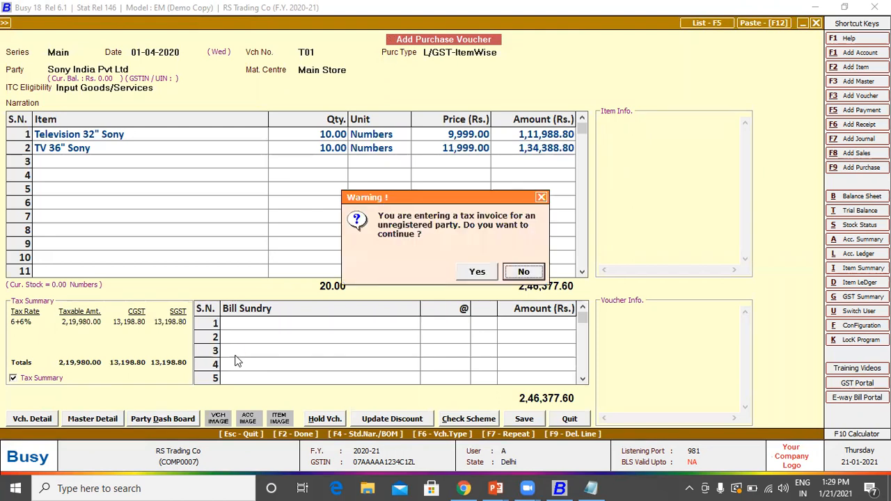
key(Left)
key(Return)
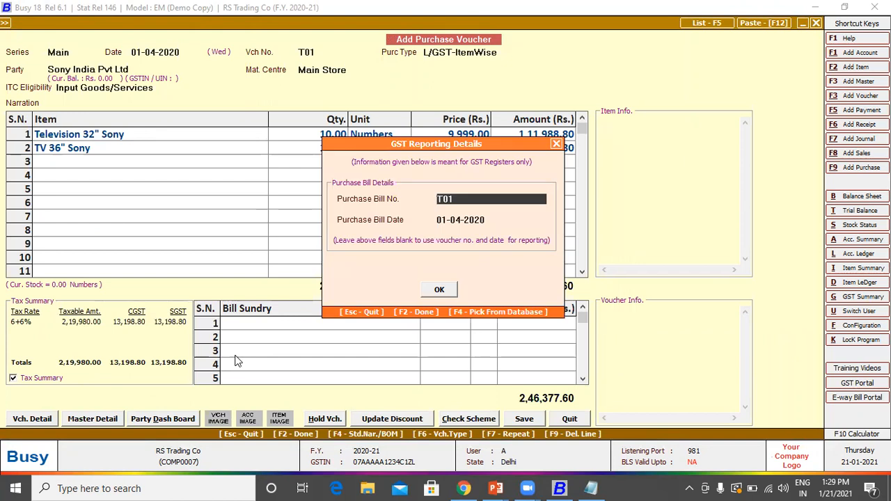
key(F2)
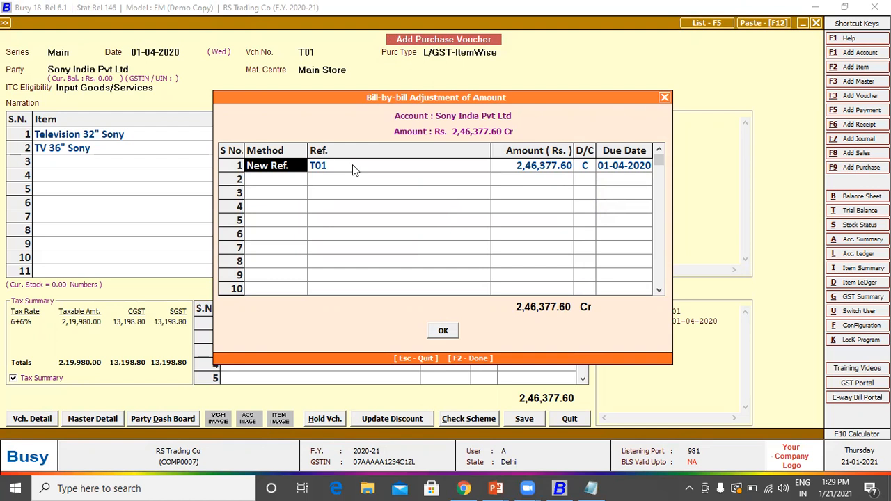
key(F2)
key(Left)
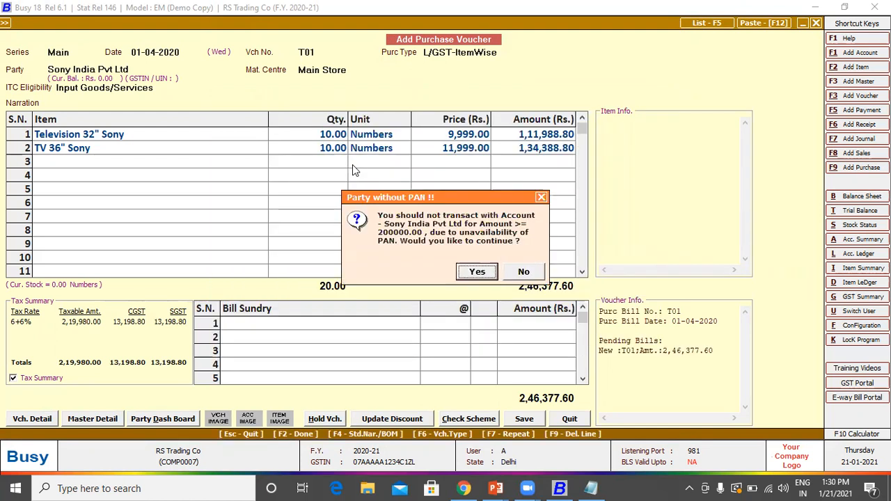
key(Return)
key(Return)
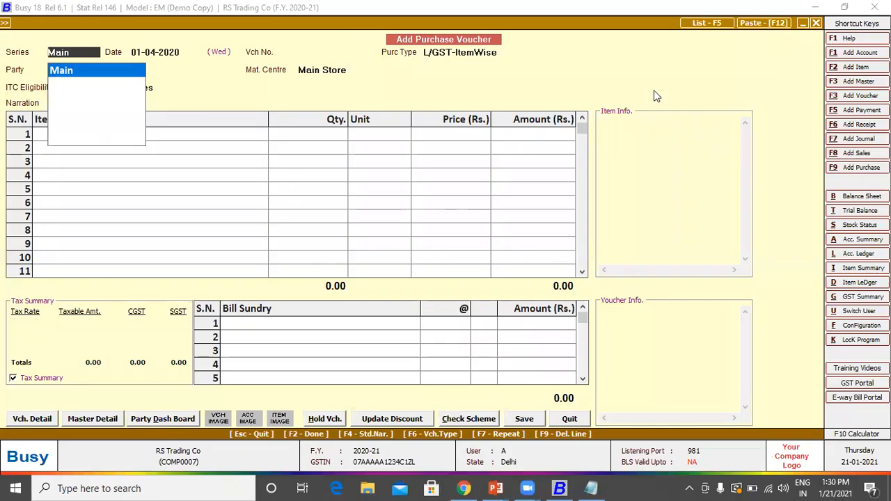
key(Return)
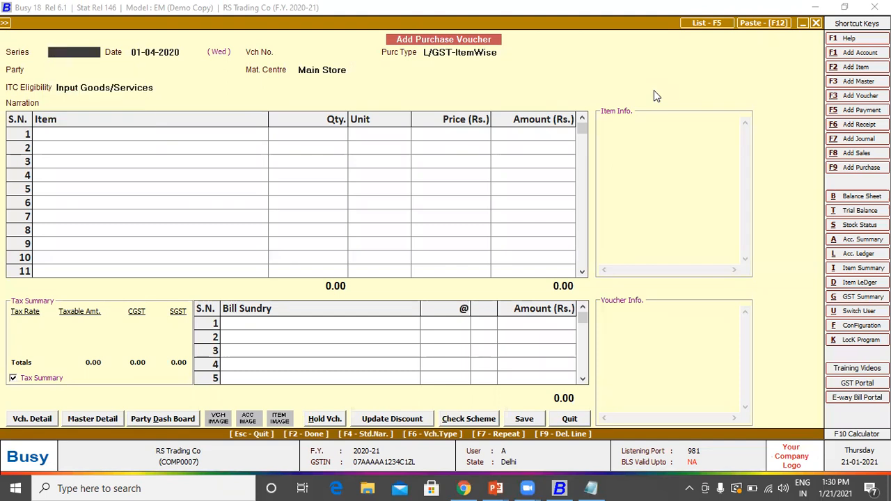
Step: Start a sales voucher with series Main, date 01-04-2020, number 1/2020-21
key(Escape)
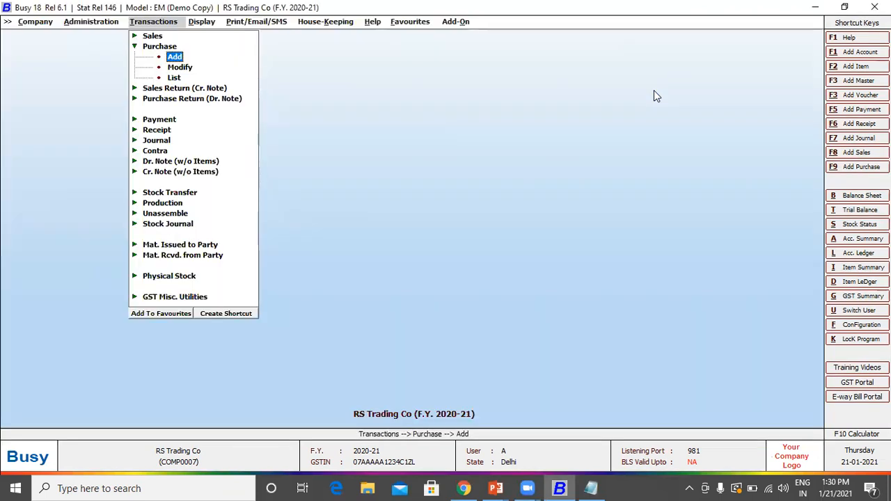
key(Up)
key(Up)
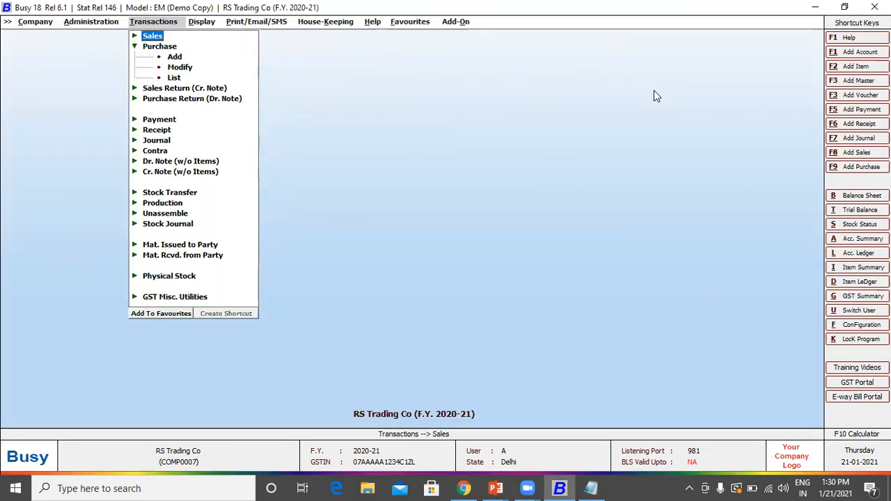
key(Return)
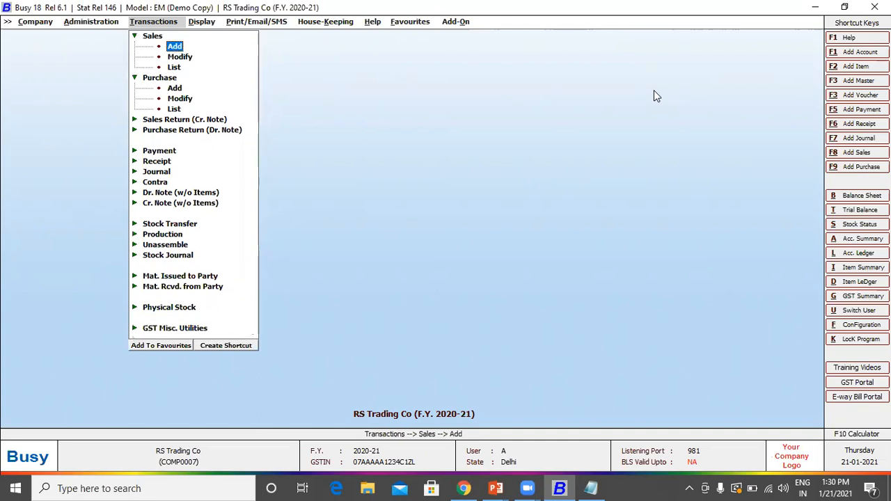
key(Return)
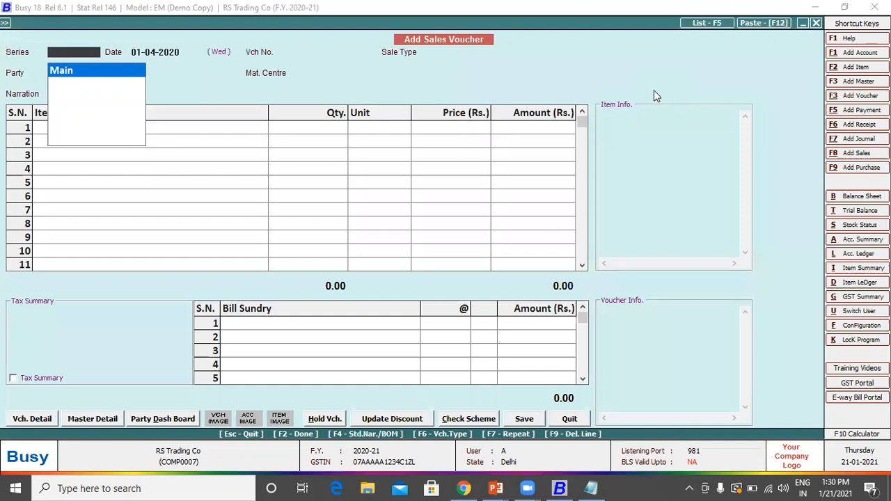
key(Return)
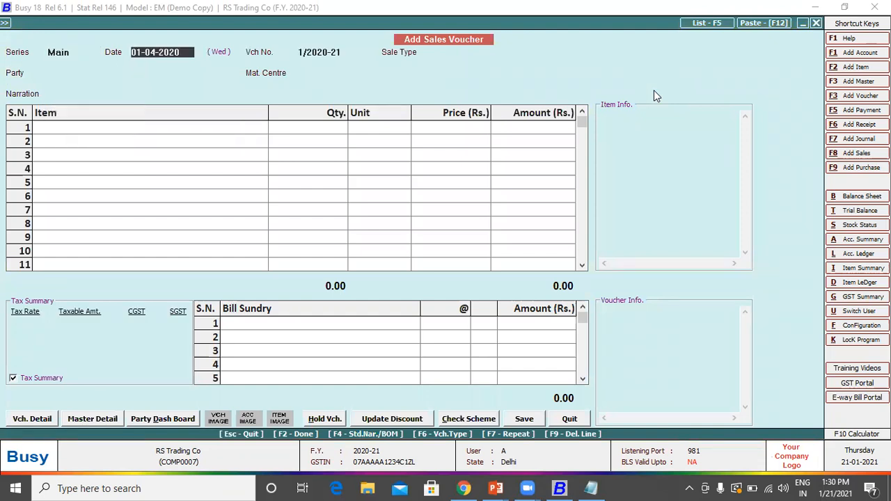
key(Return)
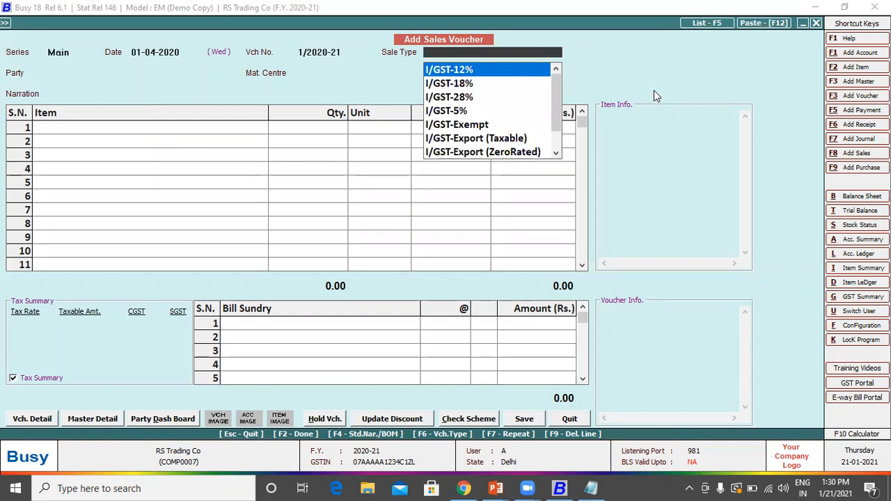
key(Escape)
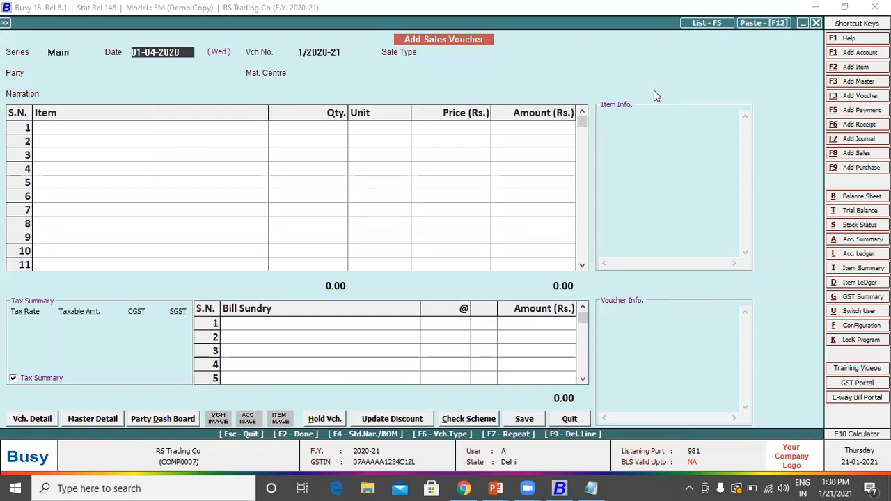
key(Return)
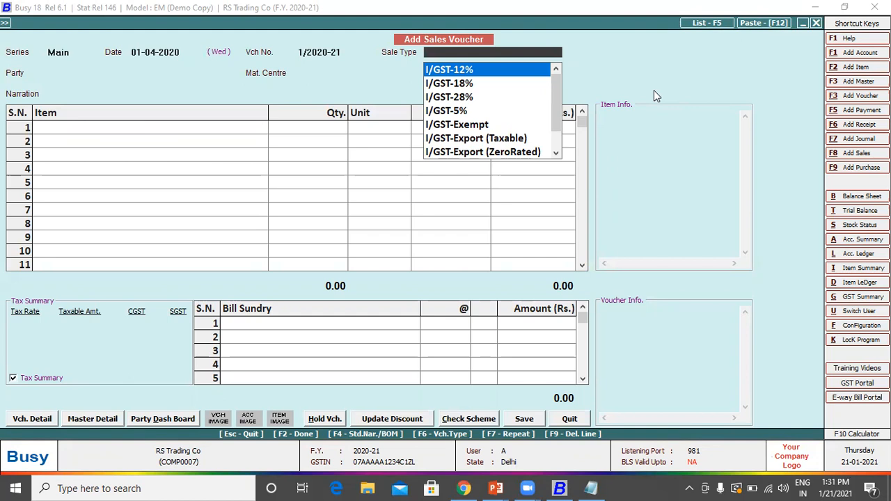
Step: Set sale type L/GST-ItemWise, party Ram & Co and material centre Main Store
text(item)
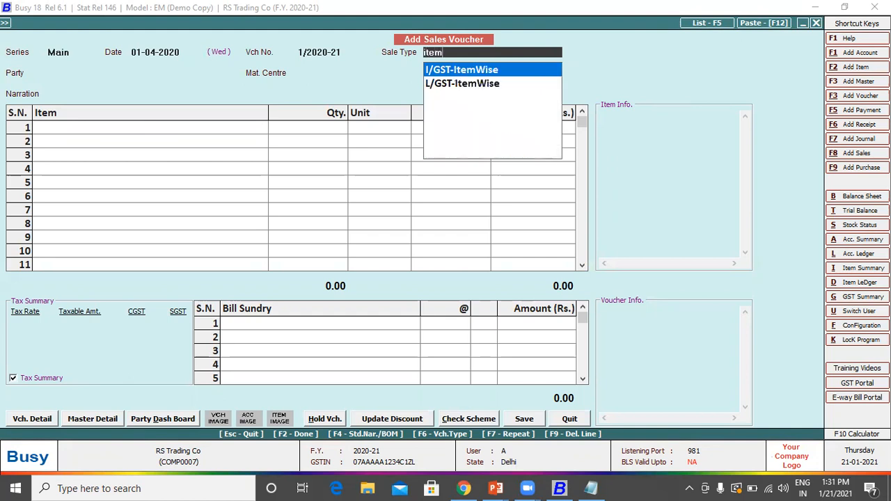
key(Down)
key(Return)
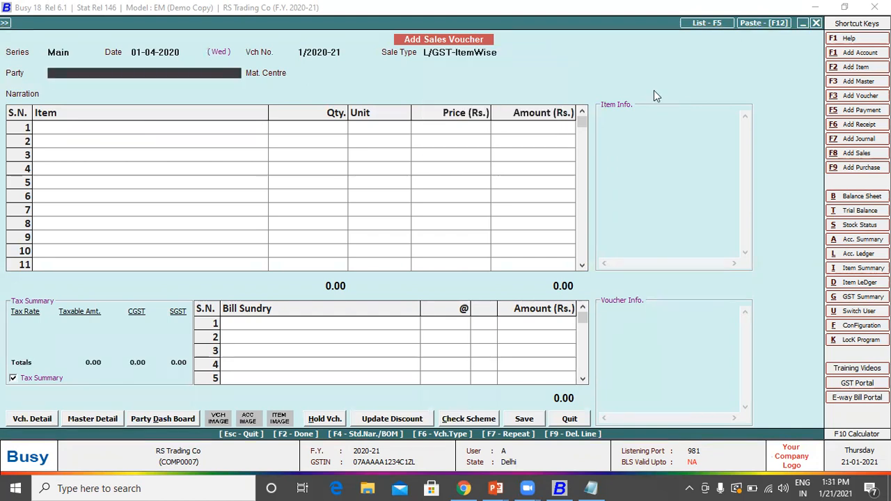
key(Down)
key(Down)
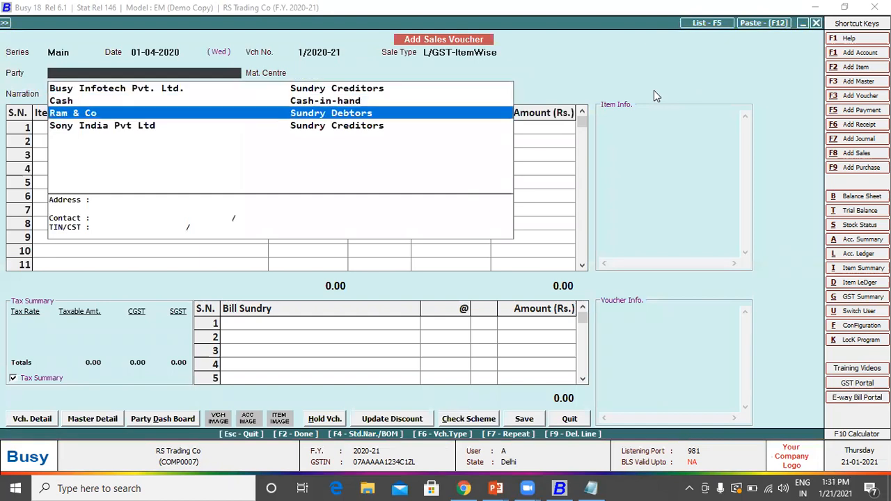
key(Return)
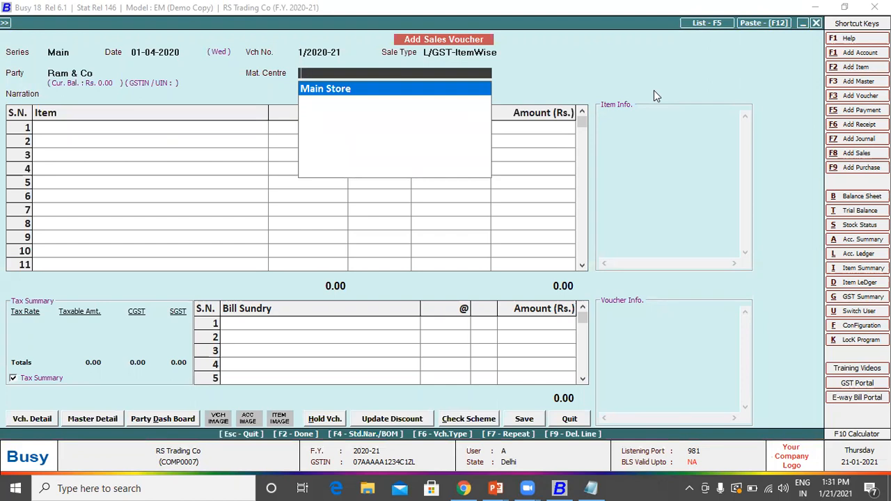
key(Return)
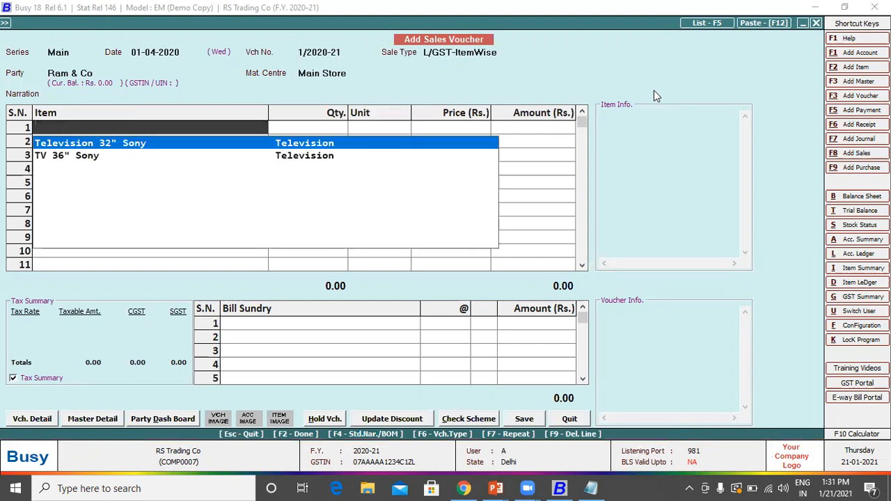
Step: Add 1 TV 36" Sony at 19,999 with 6+6% GST, totalling 22,398.88
key(Down)
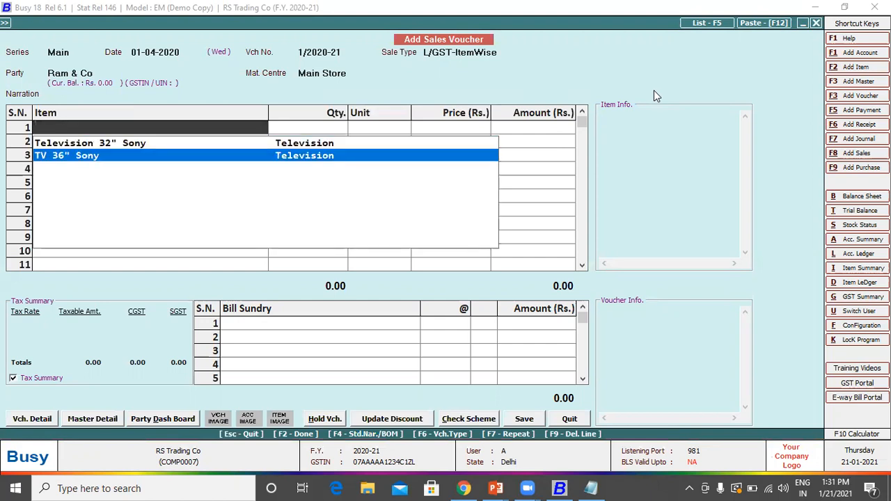
key(Return)
text(1)
key(Return)
key(Return)
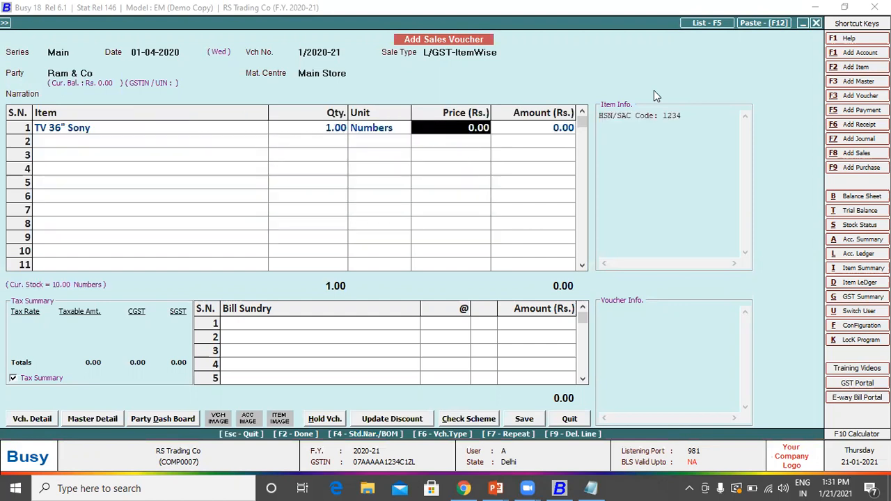
text(19999)
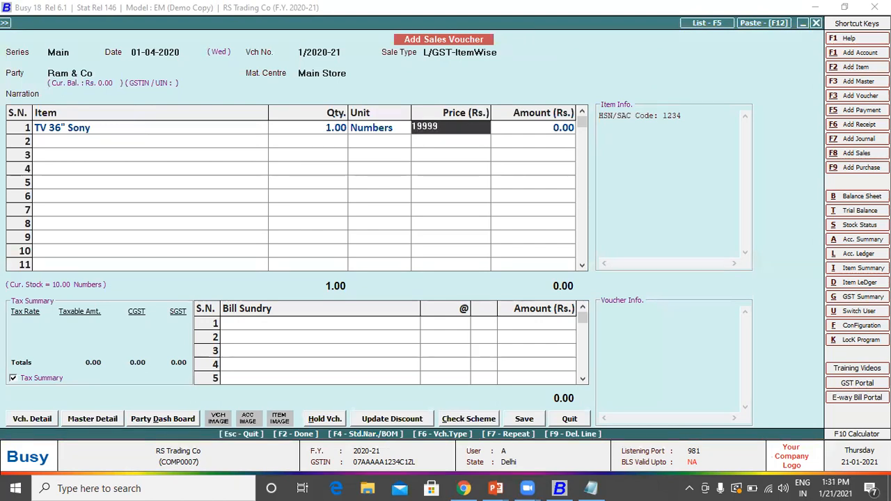
key(Return)
key(Return)
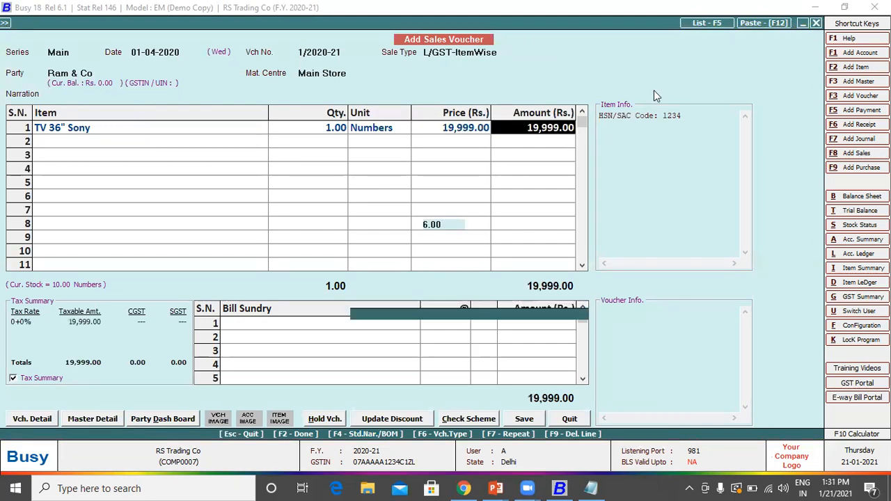
key(Return)
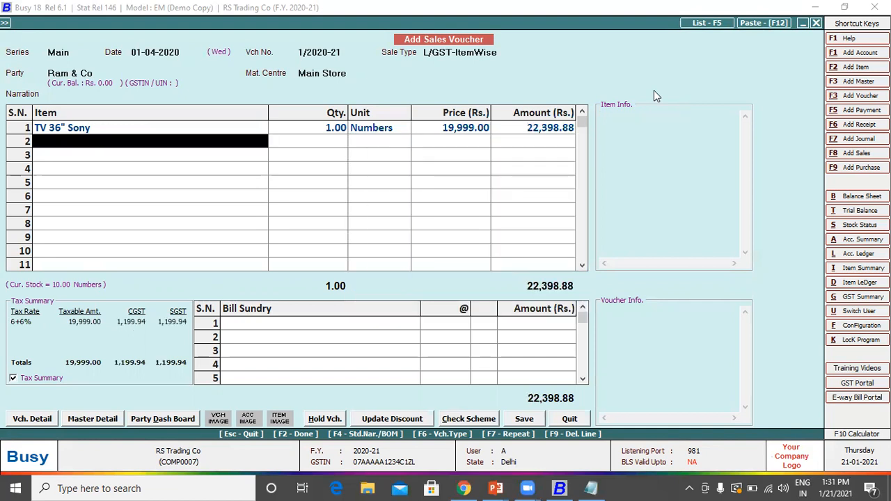
key(Return)
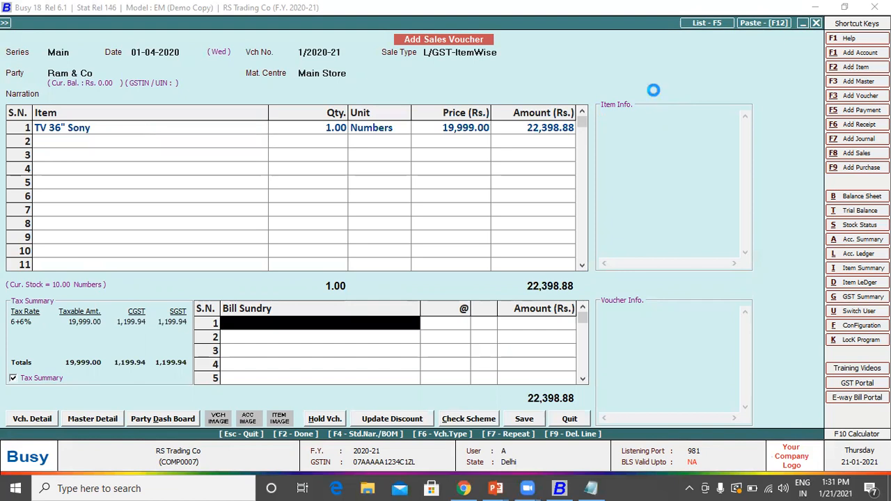
Step: Save the sales voucher, accepting the bill-by-bill adjustment
key(Return)
key(F2)
key(Return)
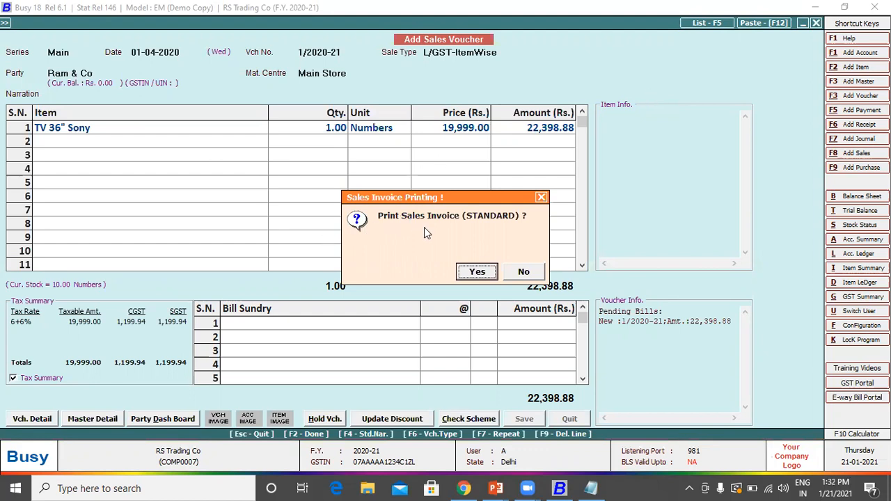
Step: Print the invoice in STANDARD format with 1 copy, choosing Preview
click(476, 272)
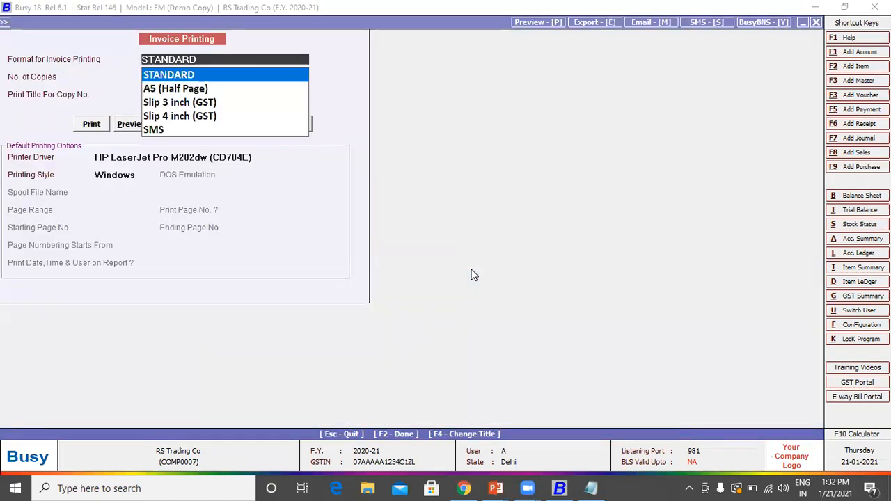
key(Return)
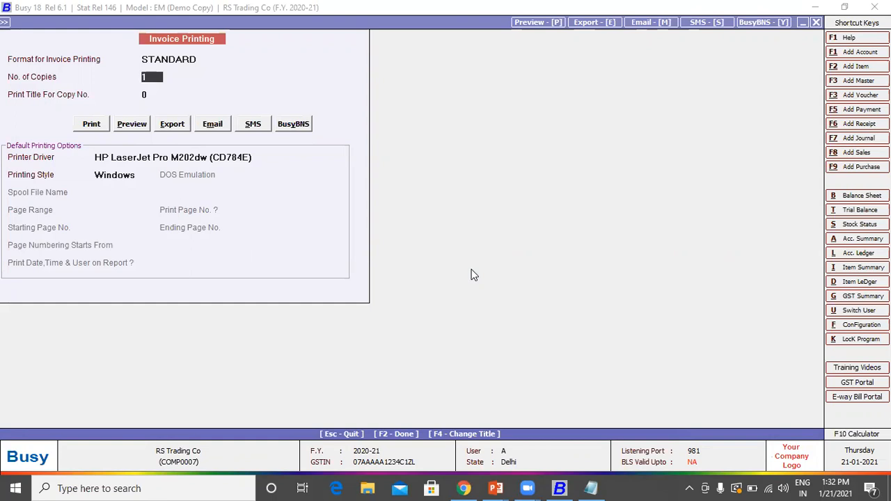
key(Return)
key(Return)
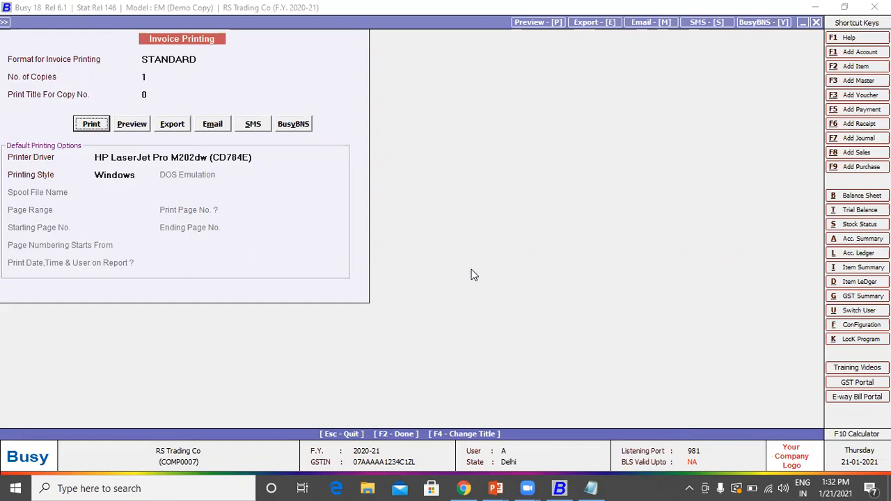
key(Right)
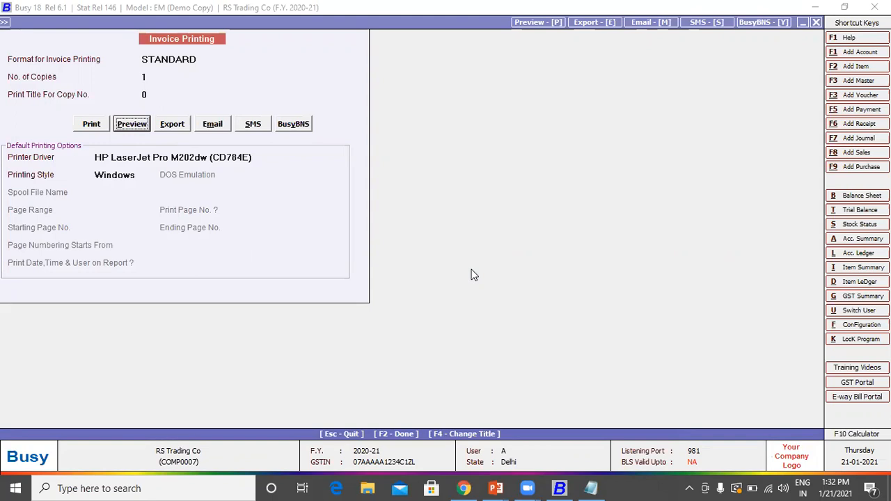
key(Return)
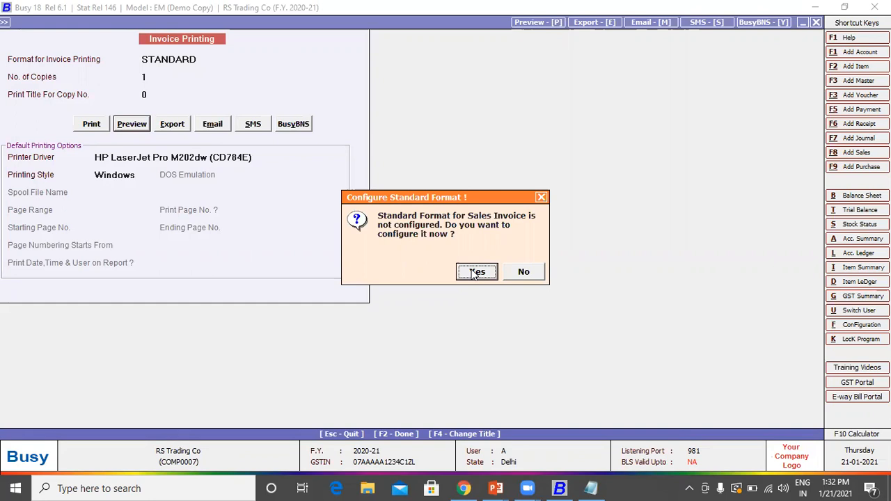
Step: Accept the standard sales invoice format, keep the company name and address unchanged, and save it
click(476, 272)
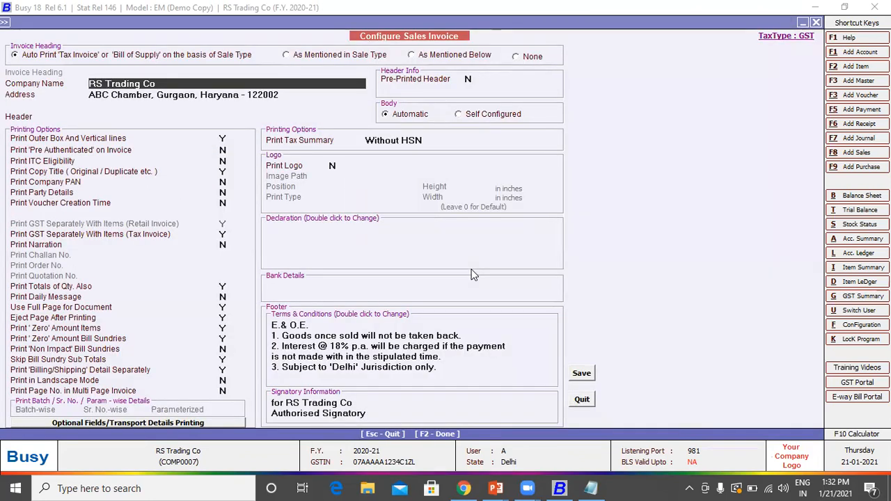
key(Return)
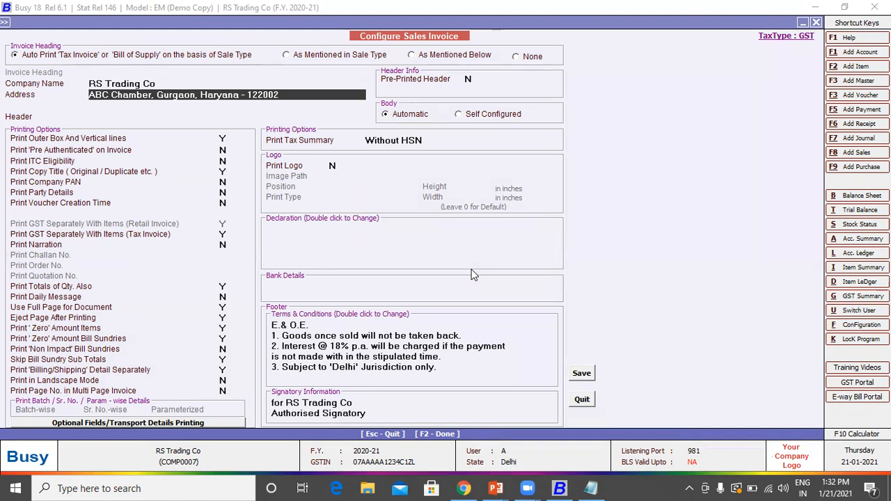
key(Return)
key(Return)
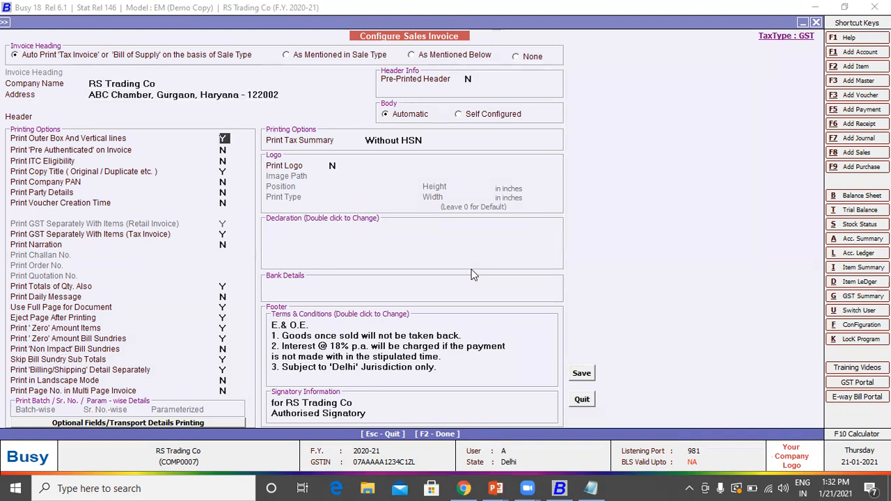
key(Return)
key(Return)
key(Return)
key(Return)
key(Return)
key(Return)
key(Return)
key(Return)
key(Return)
click(580, 376)
key(Return)
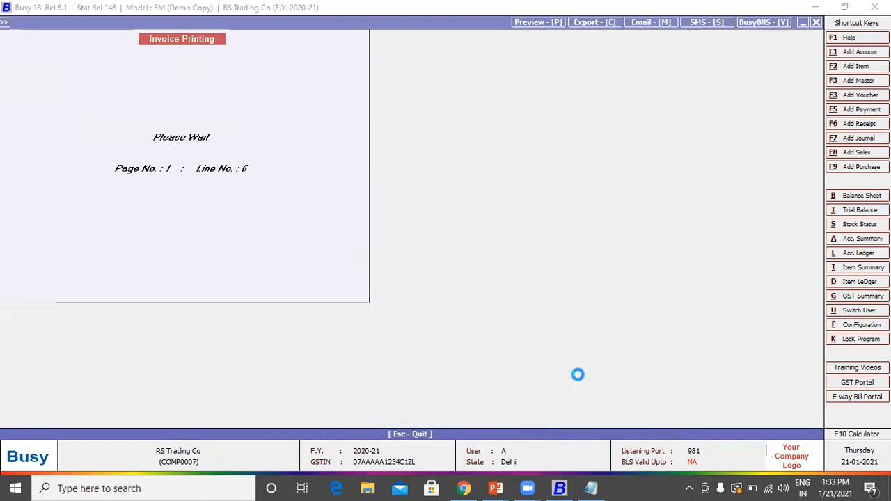
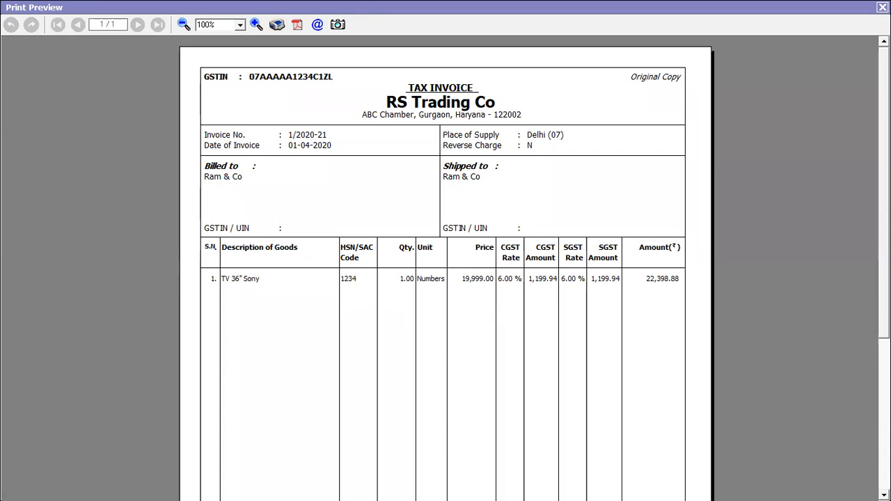
Step: Review the Ram & Co tax invoice preview, then print it and close the preview
scroll(367, 346, down, 5)
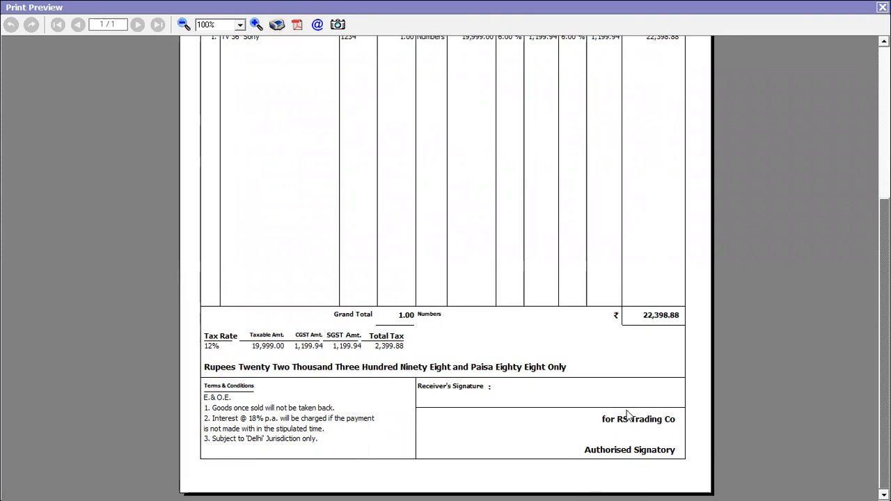
scroll(445, 265, up, 5)
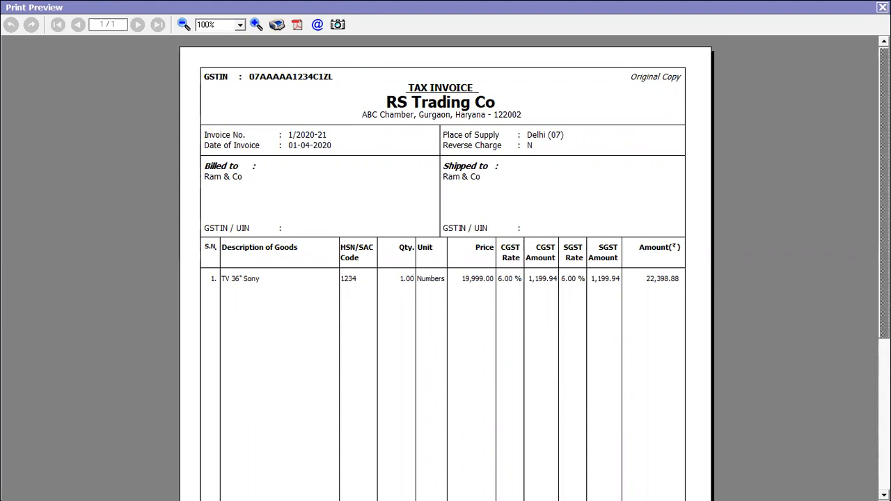
click(882, 7)
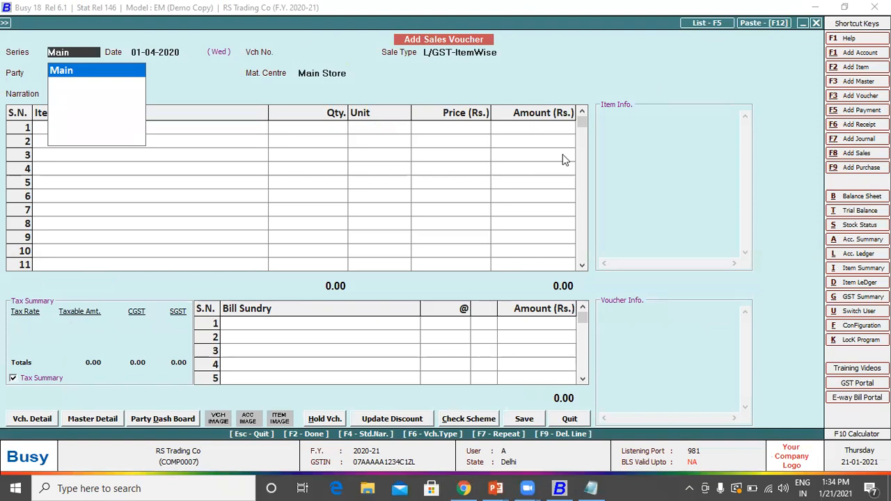
Step: Start a new Main-series payment voucher with the default date and GST Nature Not Applicable
key(Escape)
key(Escape)
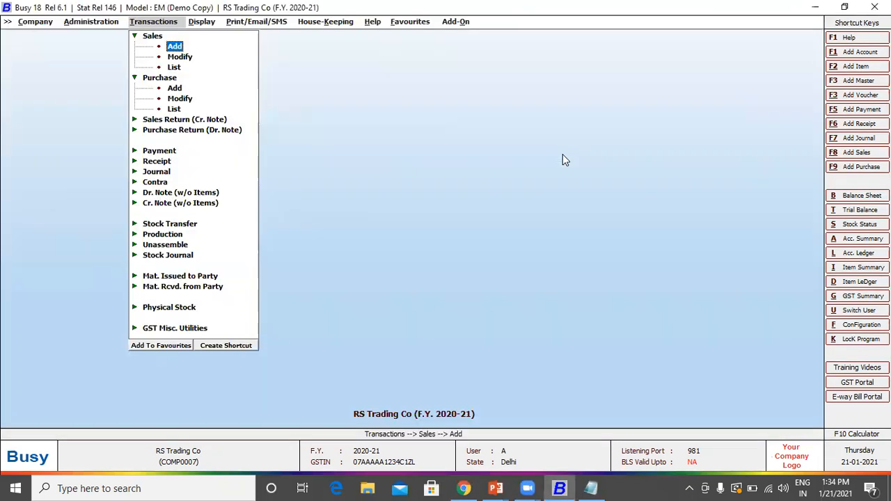
key(Down)
key(Down)
key(Down)
key(Down)
key(Down)
key(Down)
key(Down)
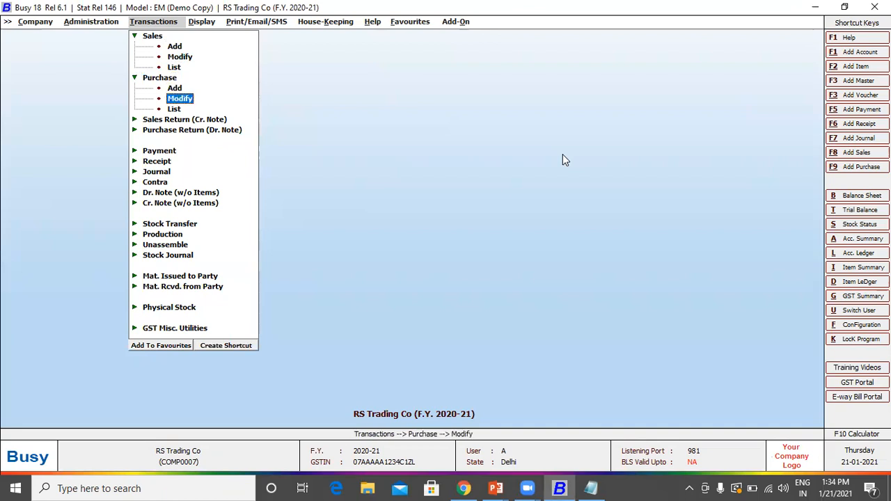
key(Down)
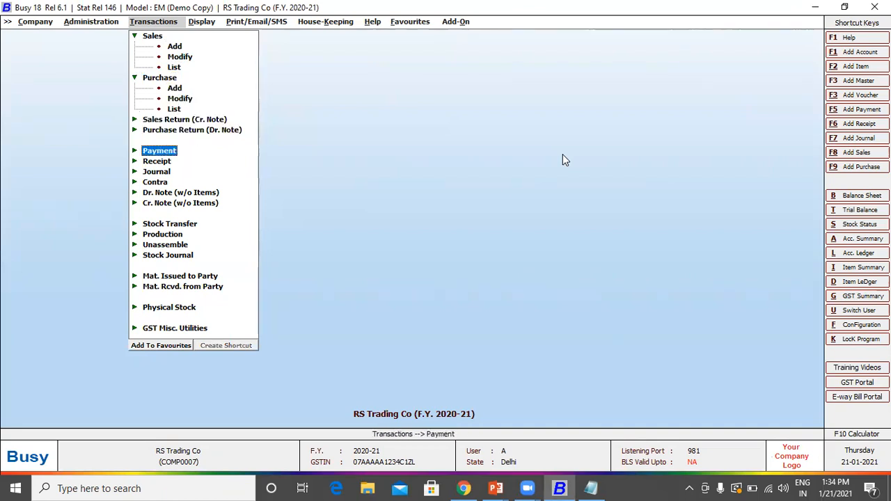
key(Return)
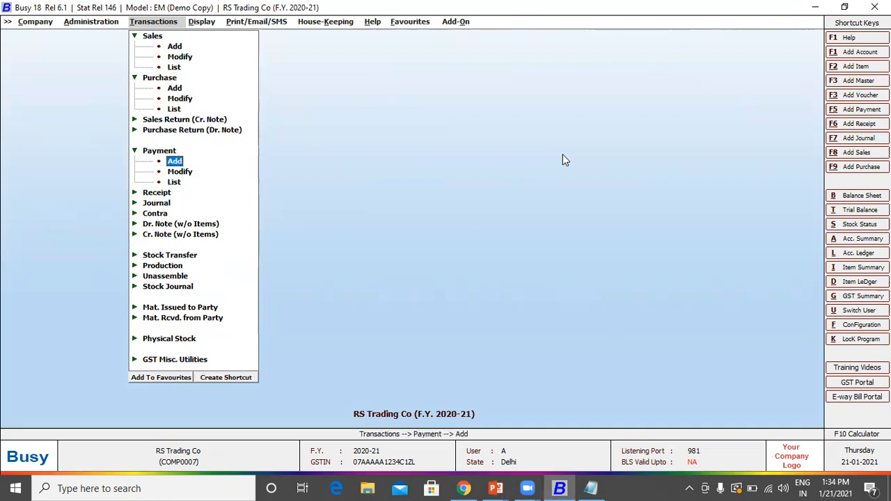
key(Return)
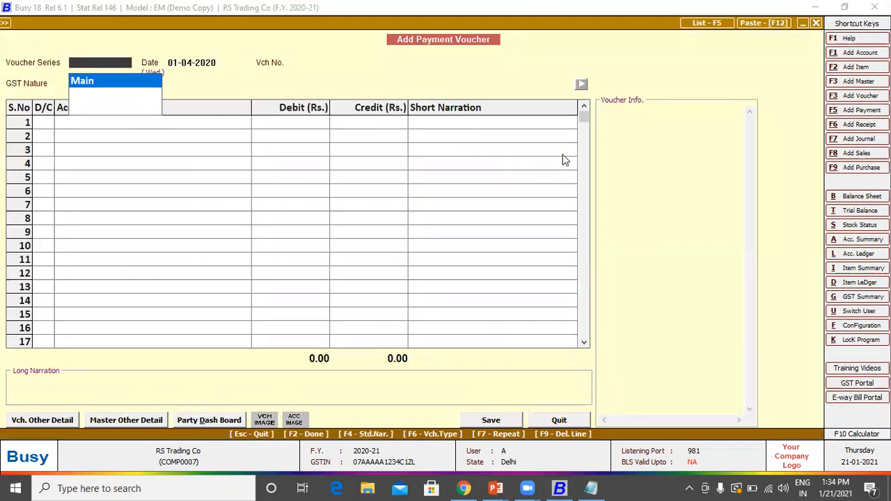
key(Return)
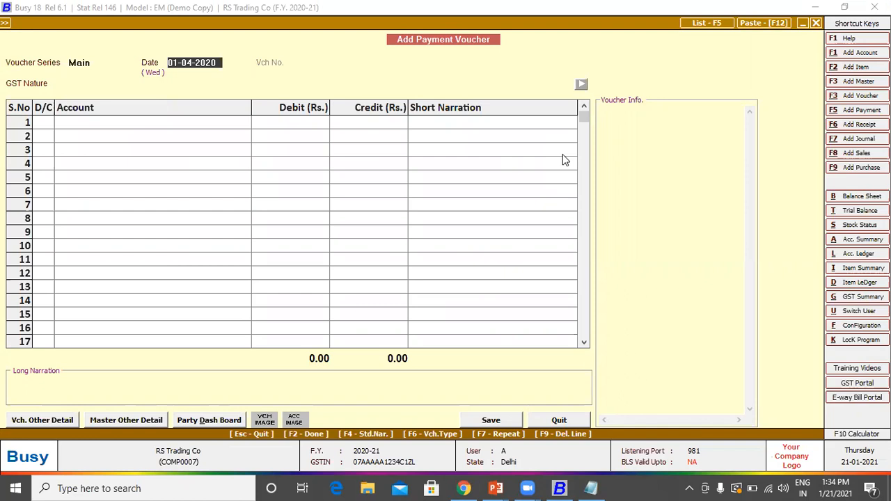
key(Return)
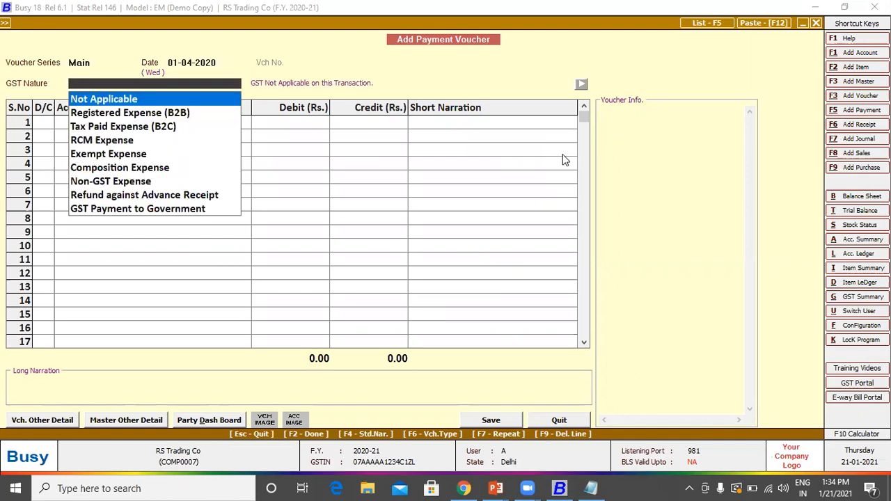
key(Down)
key(Down)
key(Down)
key(Down)
key(Down)
key(Down)
key(Down)
key(Down)
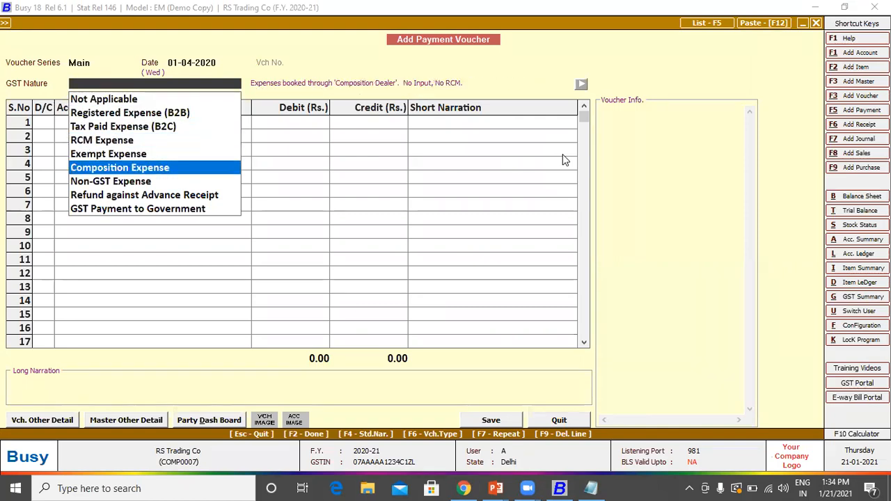
key(Up)
key(Up)
key(Up)
key(Up)
key(Up)
key(Up)
key(Up)
key(Up)
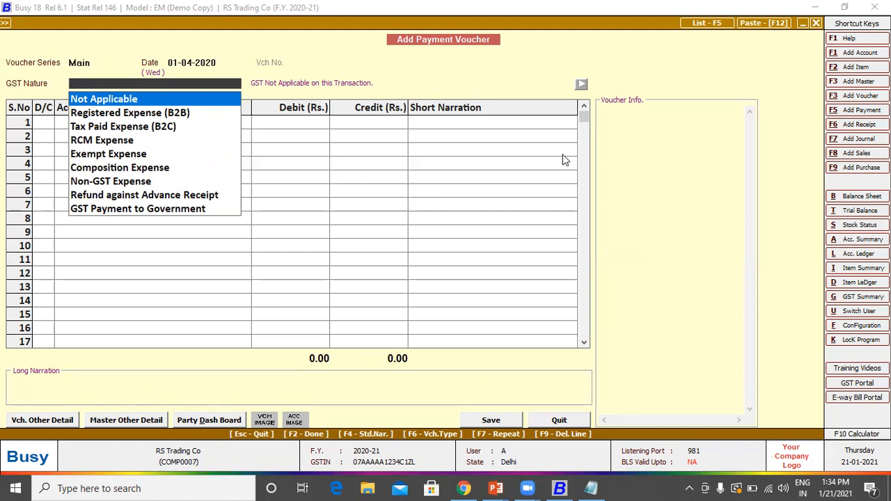
key(Return)
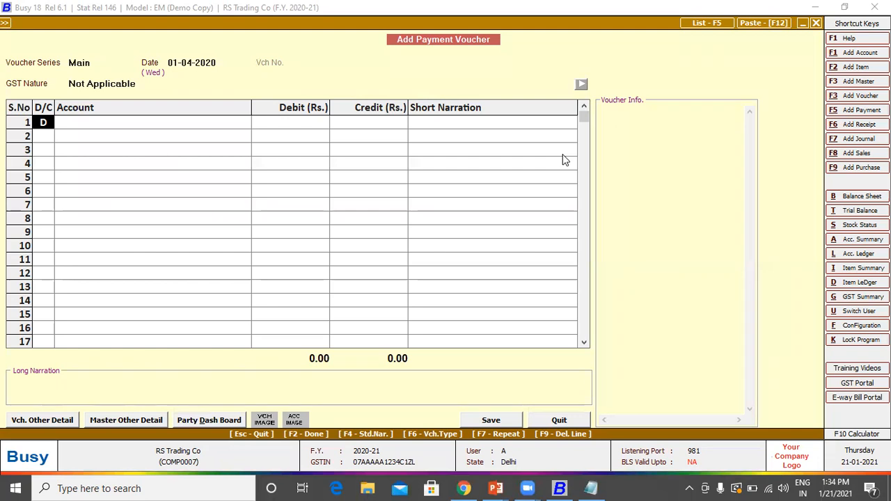
Step: Debit Sony India Pvt Ltd 1,00,000 in row 1 of the payment voucher
key(Return)
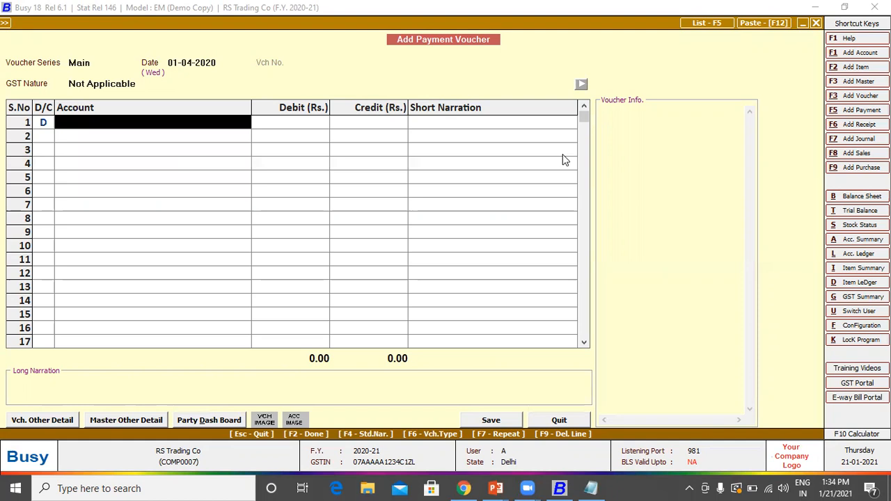
text(son)
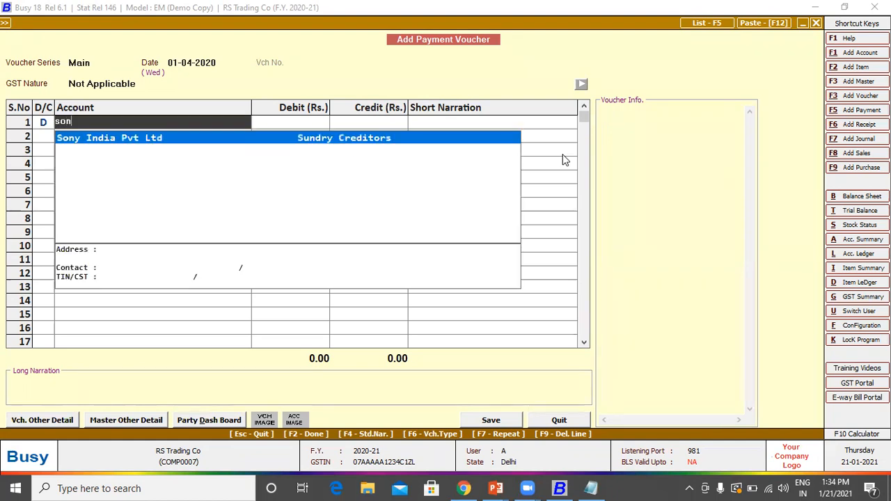
key(Return)
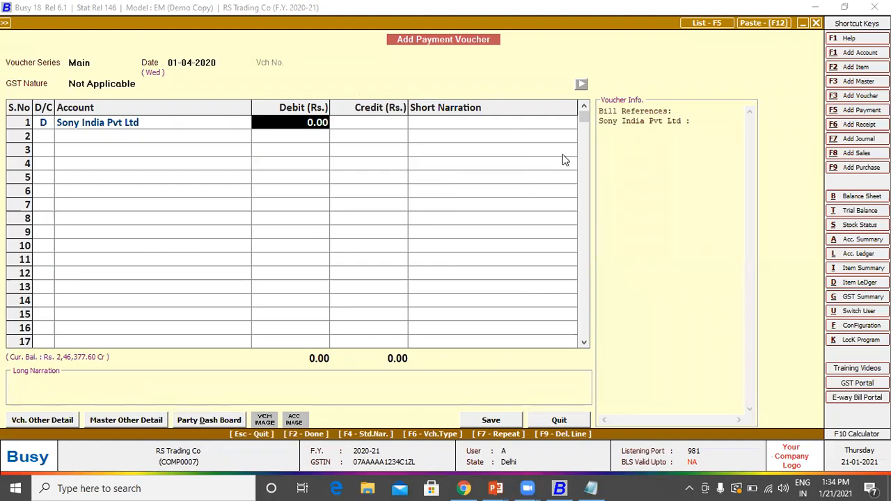
text(100000)
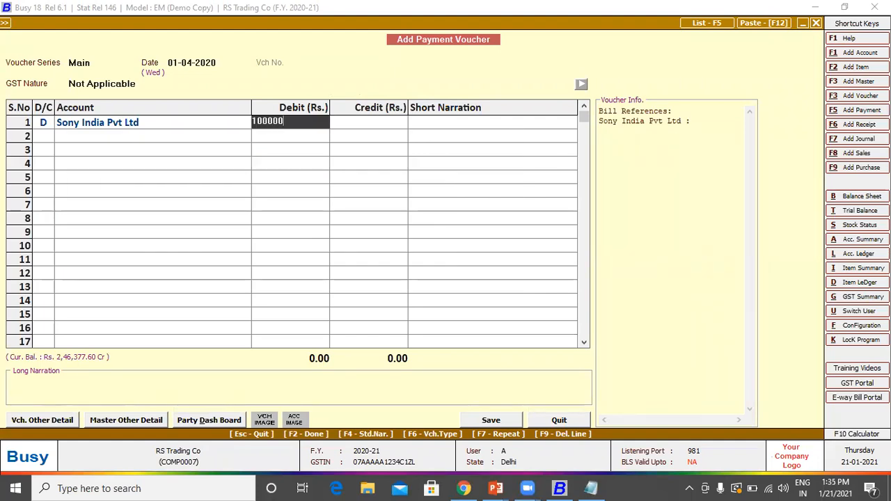
key(Return)
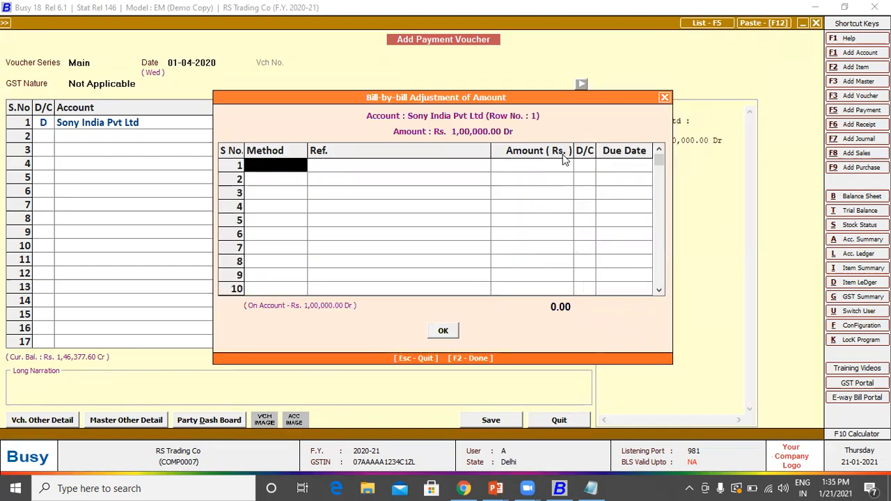
Step: Adjust the 1,00,000 Sony India debit against pending bill T01 using the Adjustment method
key(Return)
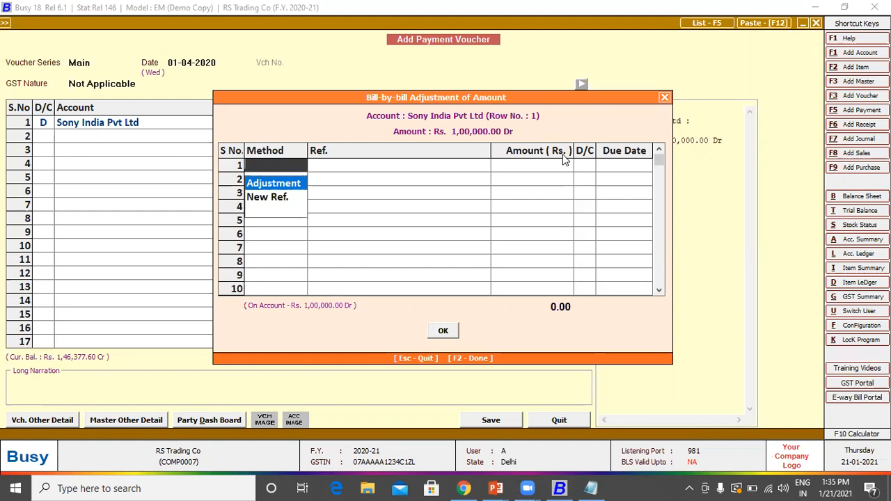
key(Return)
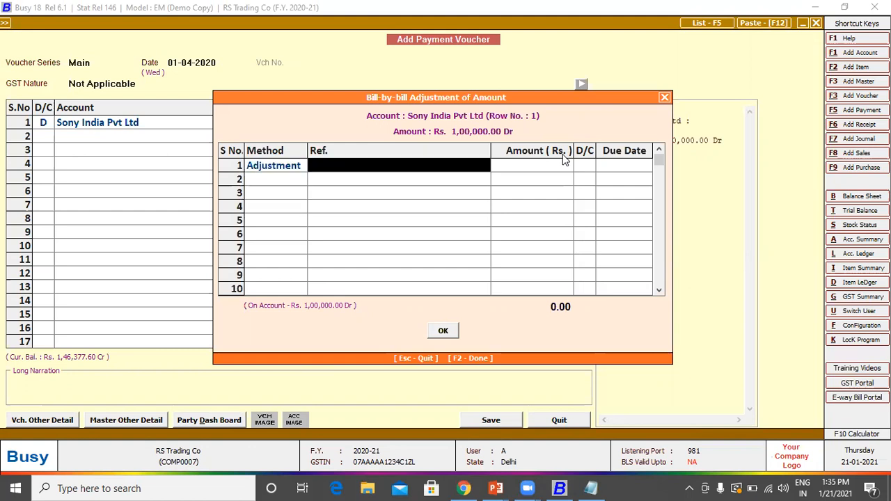
key(space)
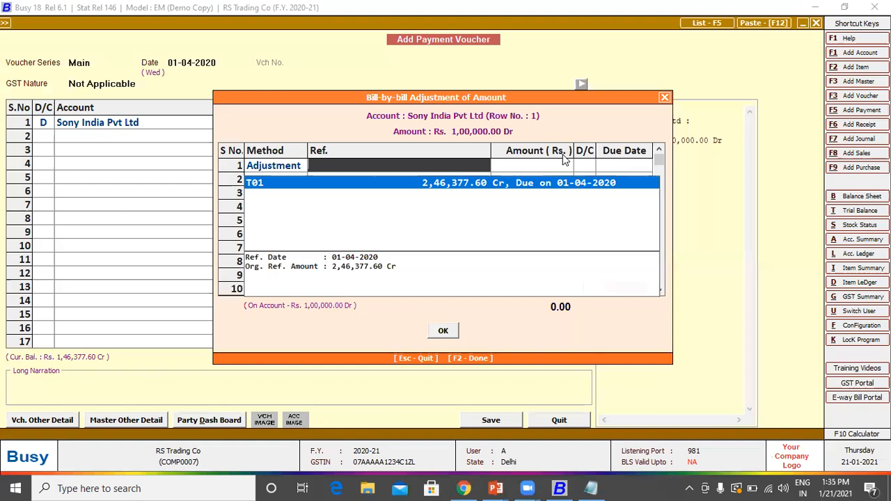
key(Return)
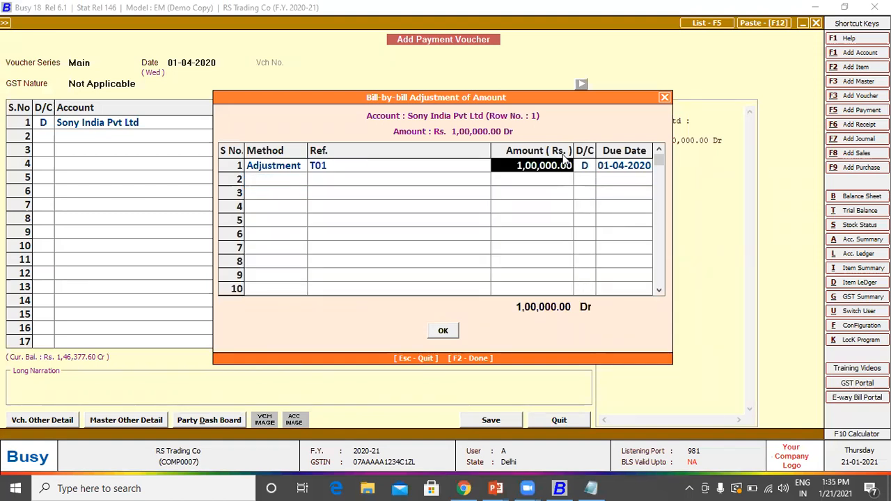
key(Return)
key(Return)
key(Return)
key(Return)
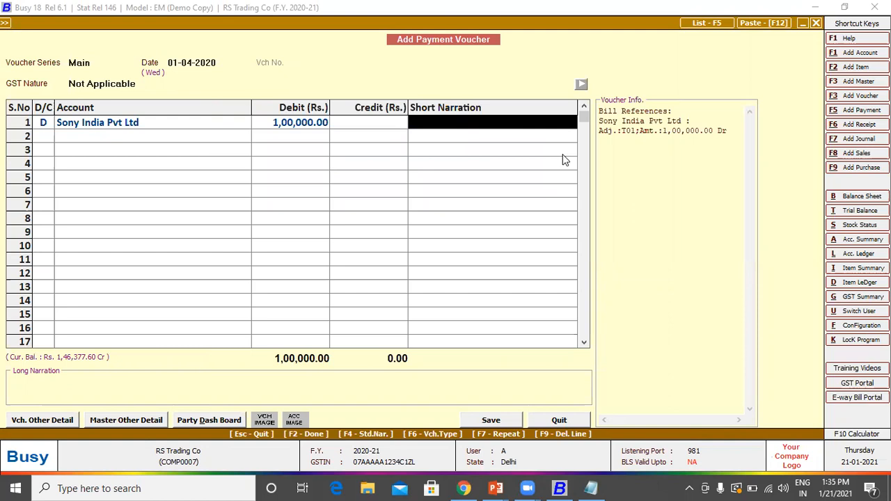
Step: Create an SBI A/c account under Bank Accounts with 0.00 opening balance and credit it in row 2
key(Return)
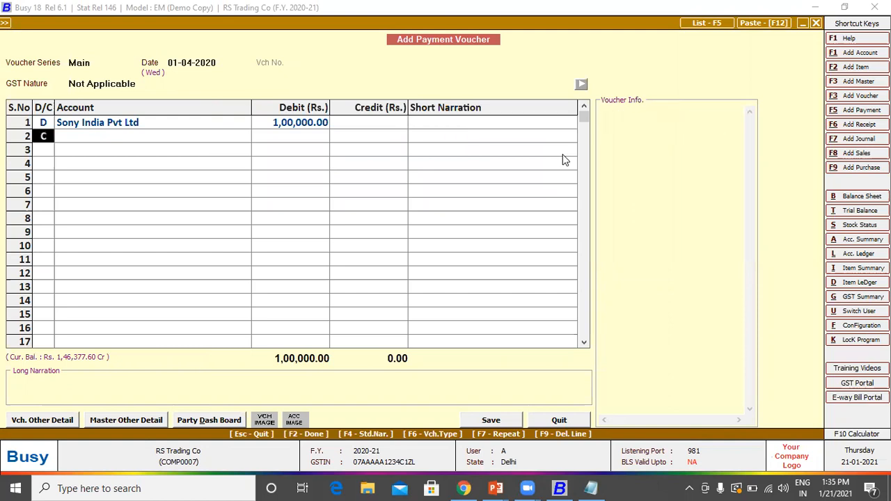
key(Return)
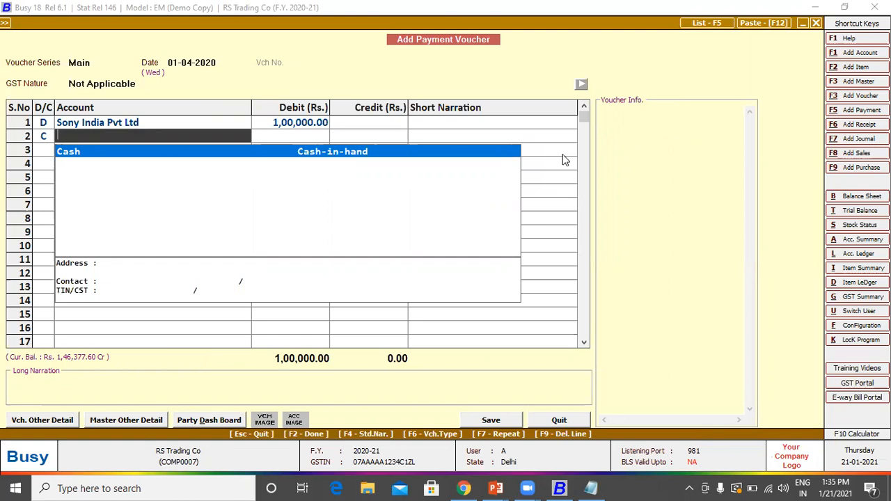
key(F3)
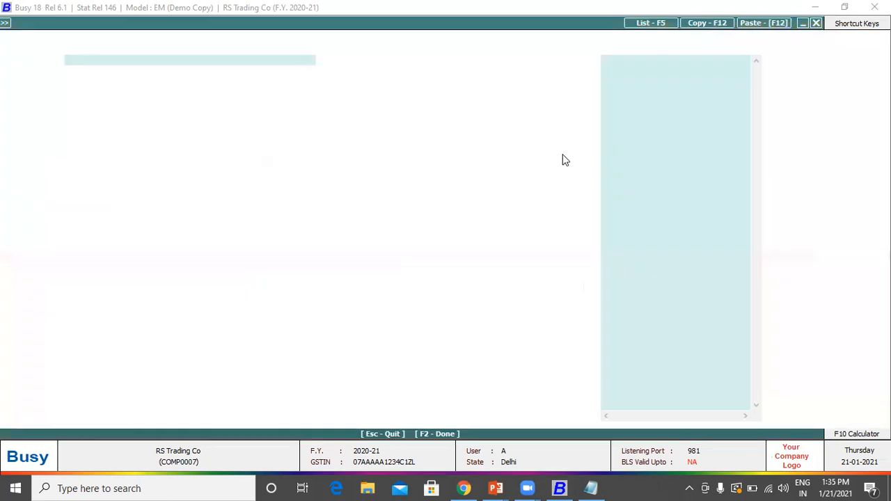
text(SBI A/c)
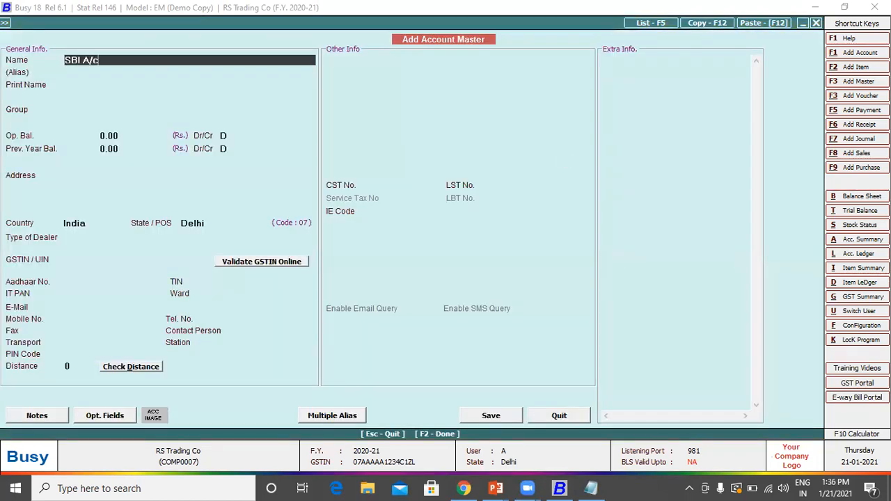
key(Return)
key(Return)
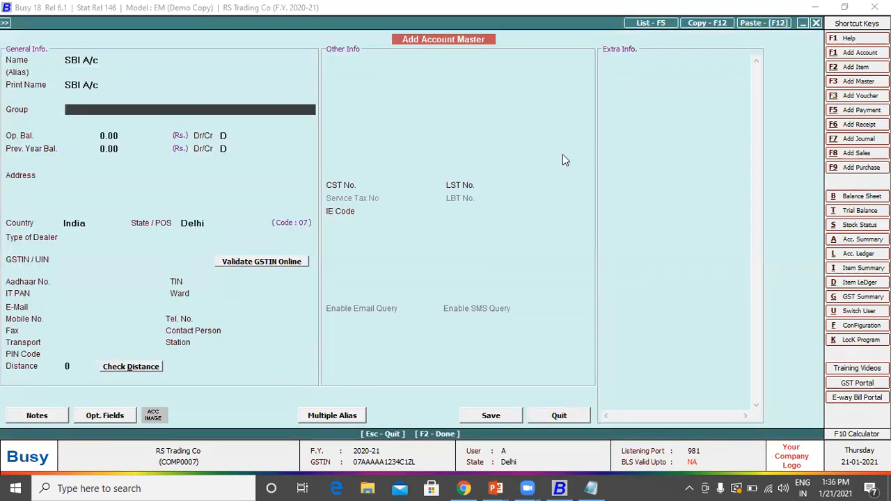
text(bank)
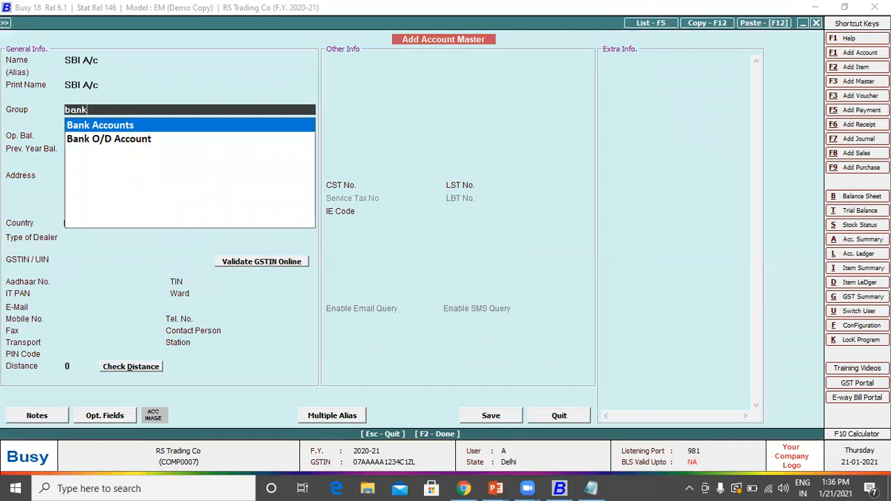
key(Return)
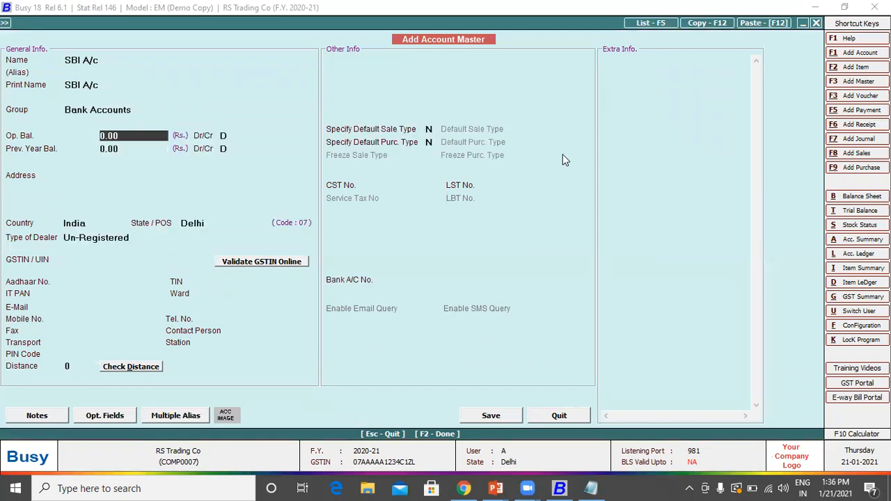
key(Return)
key(Return)
key(Return)
key(Return)
key(Return)
key(Return)
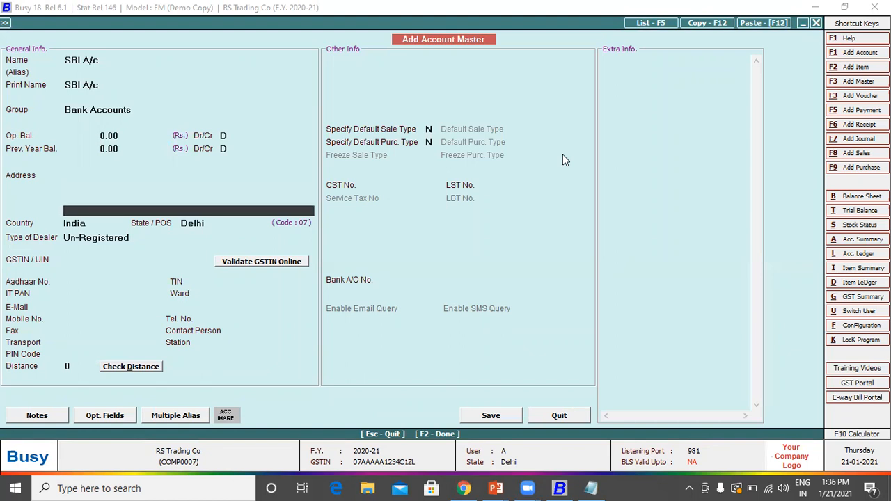
key(F2)
key(Return)
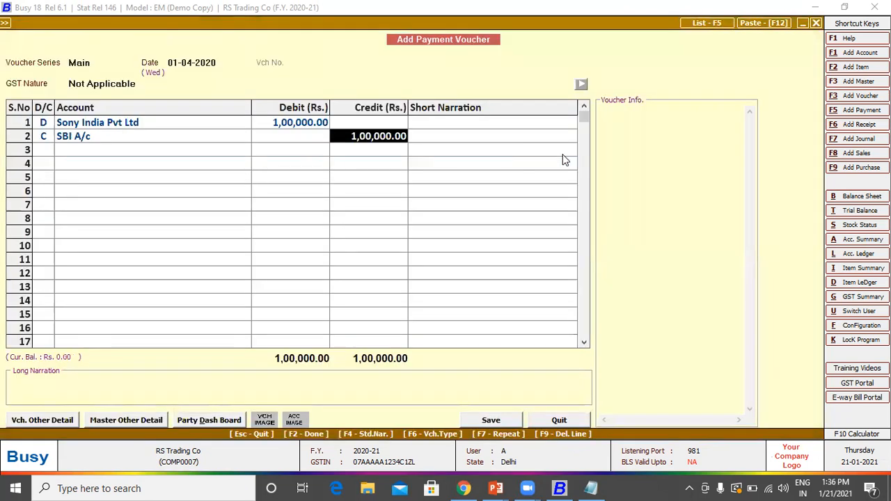
Step: Add a cheque-number short narration to the SBI A/c line and save the payment voucher
key(Return)
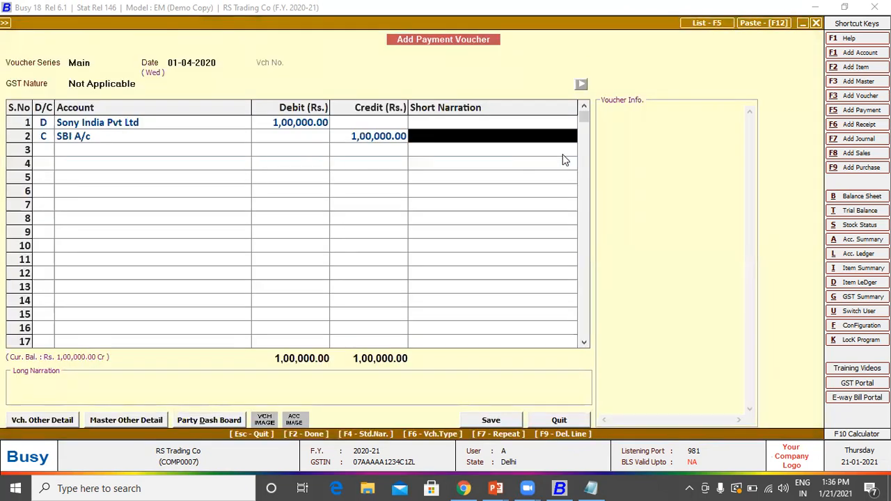
text(Ch)
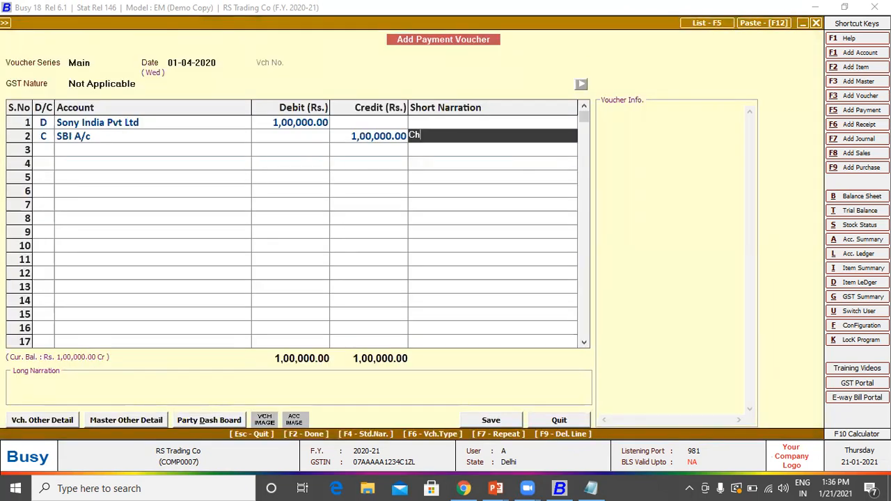
text(q No - 0123456789)
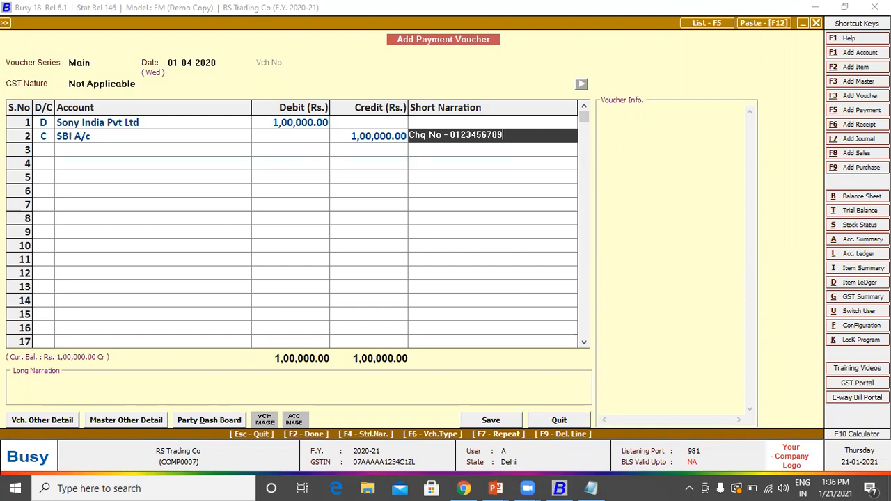
key(Return)
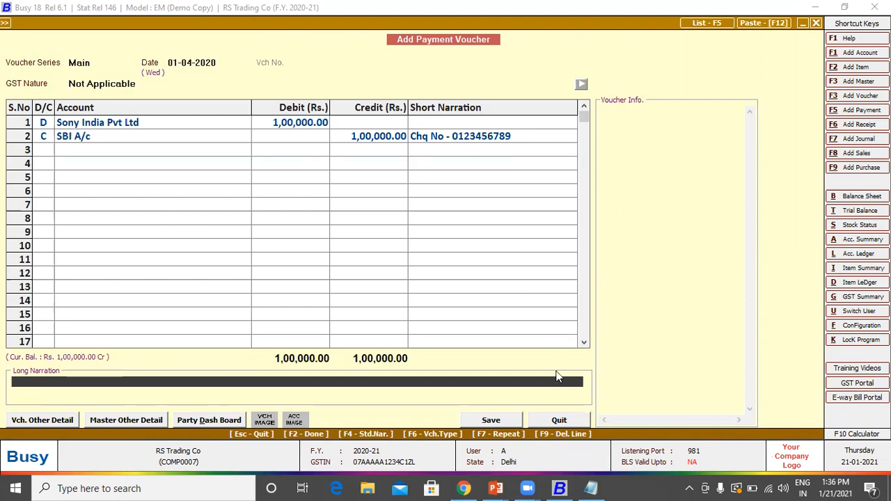
key(Return)
key(Return)
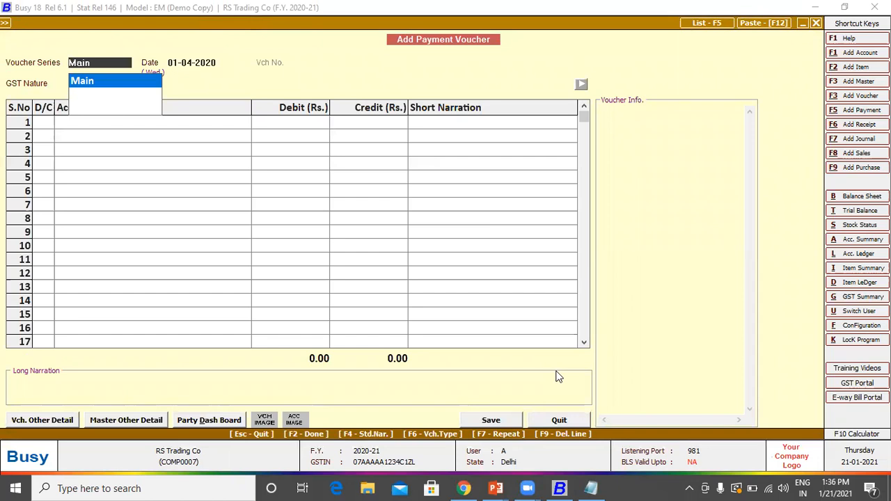
Step: Return to the Transactions menu and select Receipt > Add
key(Escape)
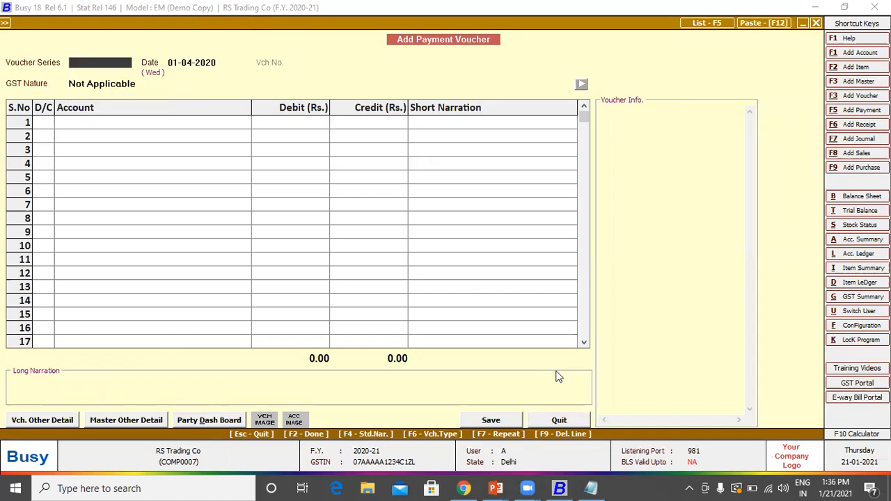
key(Escape)
key(Down)
key(Down)
key(Down)
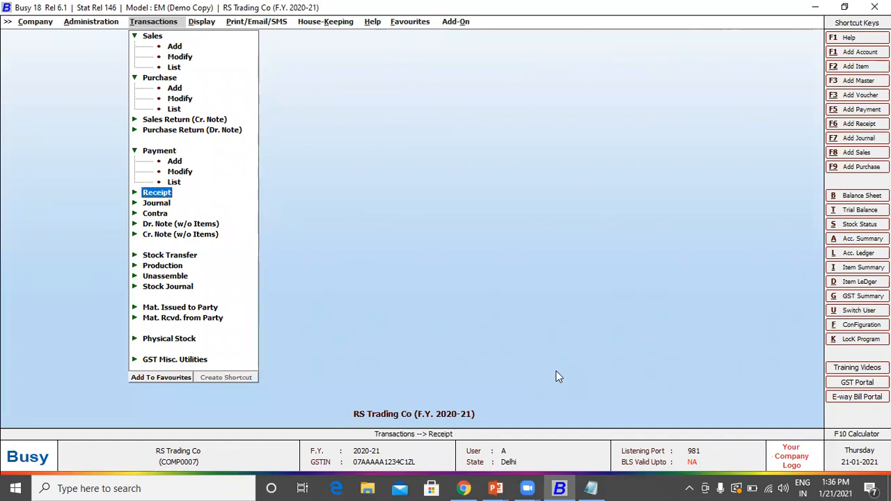
key(Return)
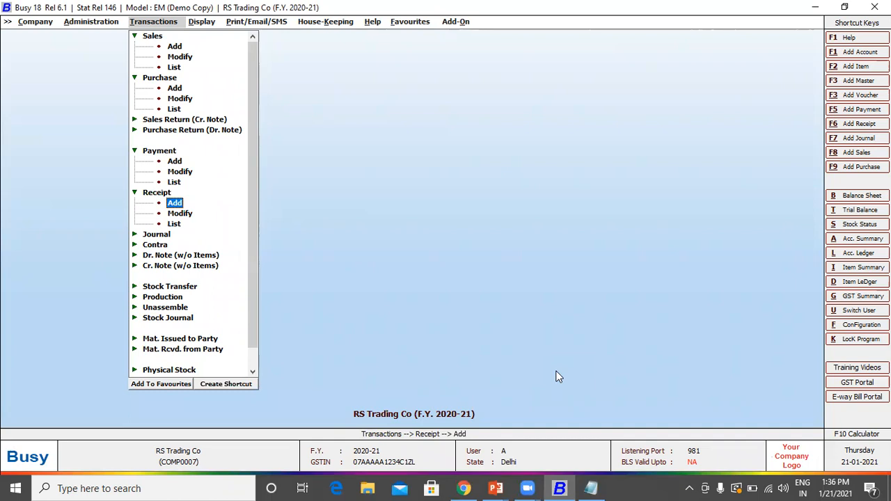
Step: Start a Main-series receipt voucher dated 01-04-2020, GST Nature Not Applicable, row 1 as credit
key(Return)
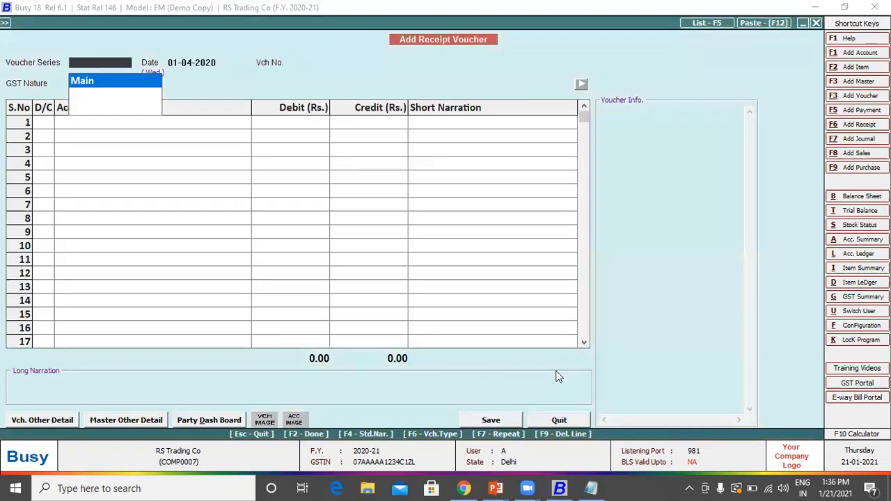
key(Return)
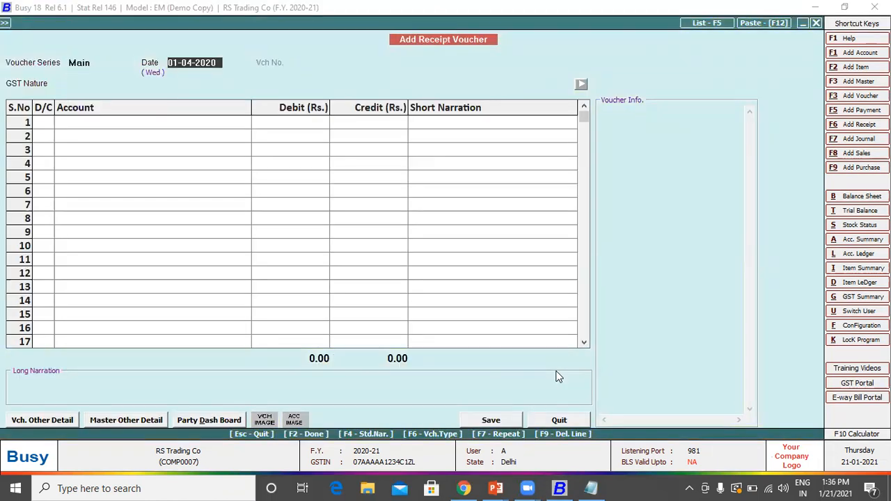
key(Return)
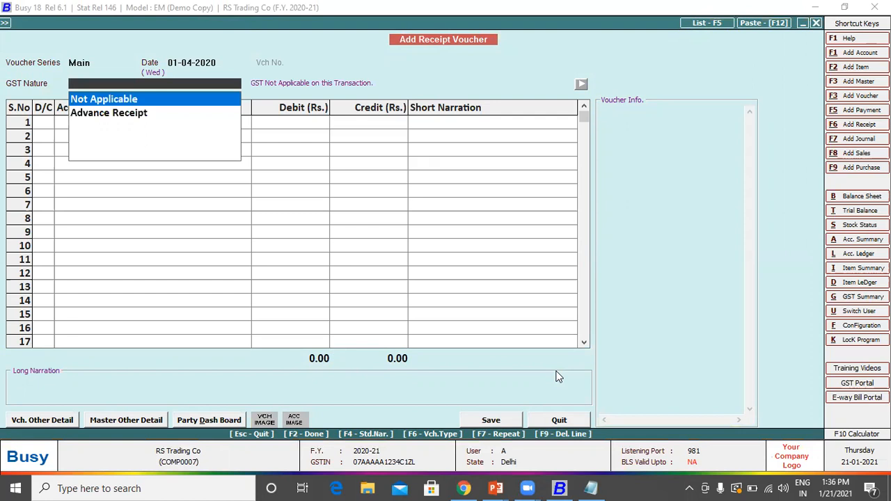
key(Return)
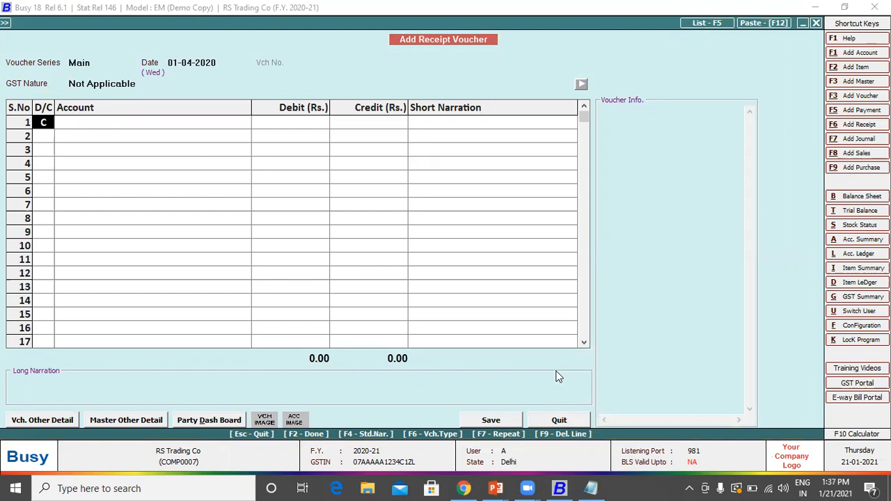
text(D)
key(Return)
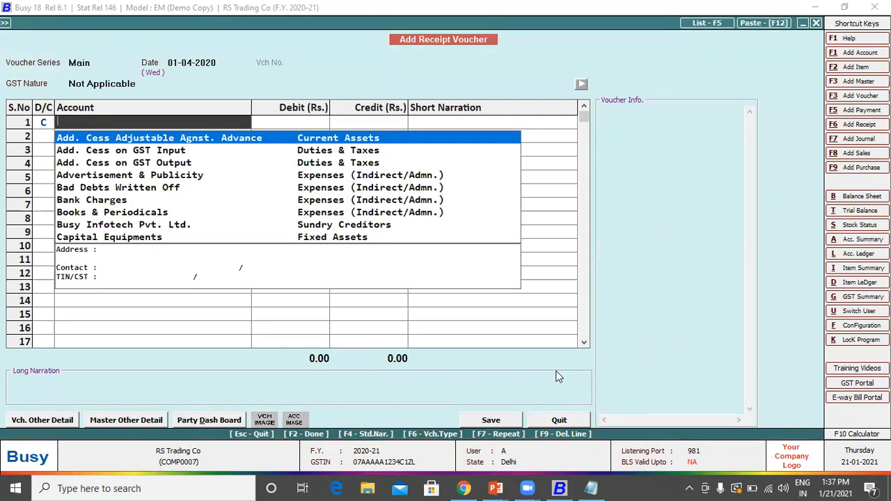
Step: Credit Ram & Co 15,000 and adjust it against bill 1/2020-21
text(rm)
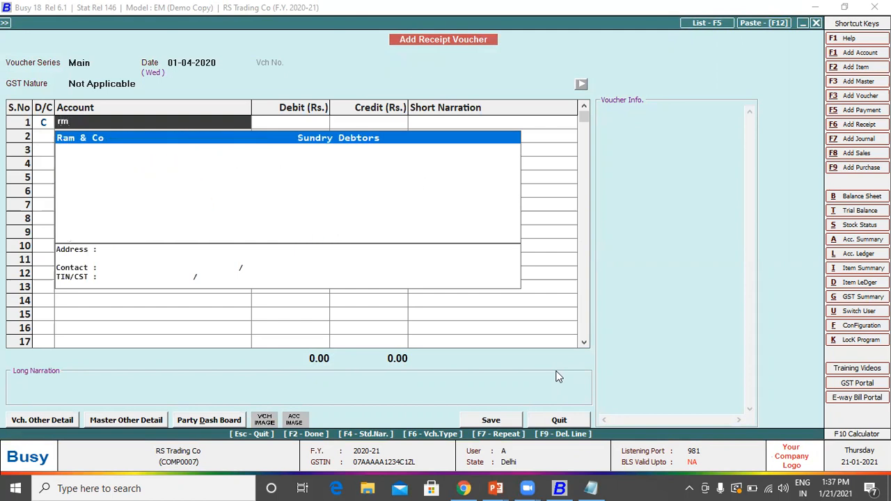
key(Return)
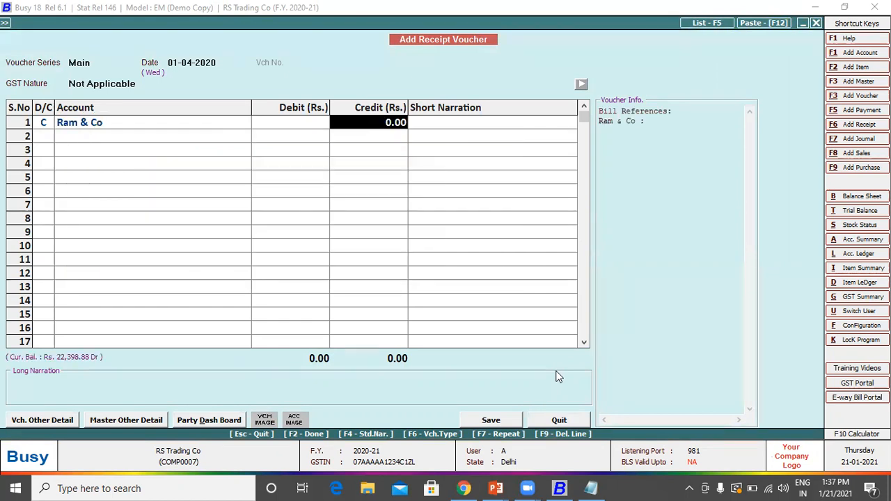
text(15000)
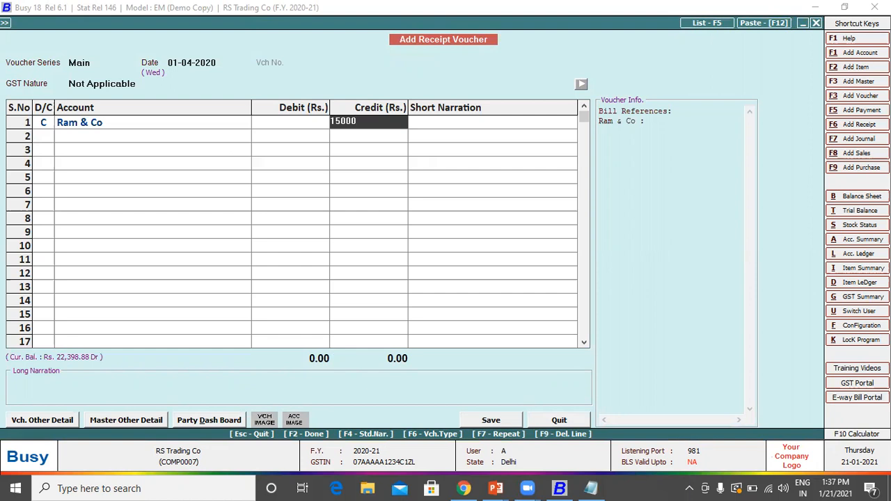
key(Return)
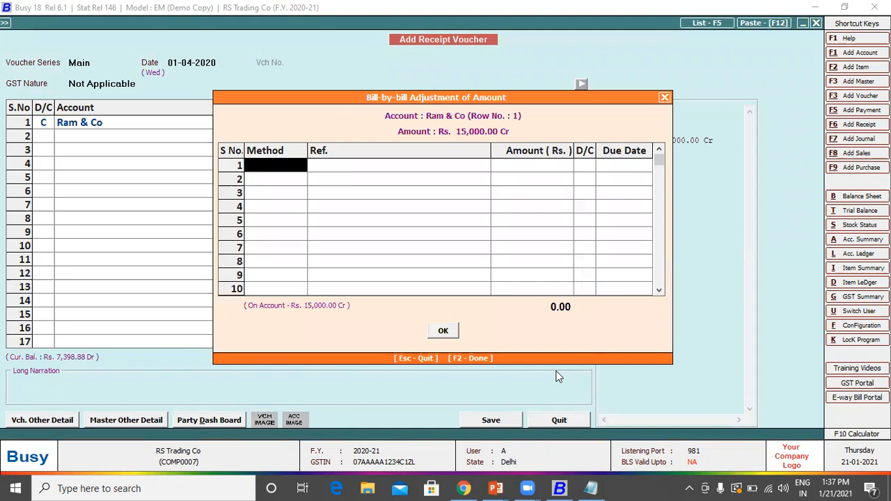
key(Return)
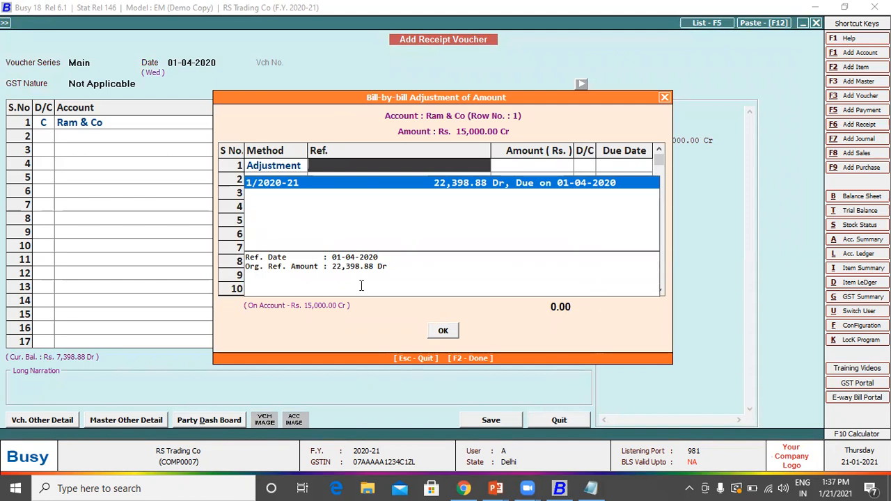
key(Return)
key(Return)
key(Return)
key(Return)
key(Return)
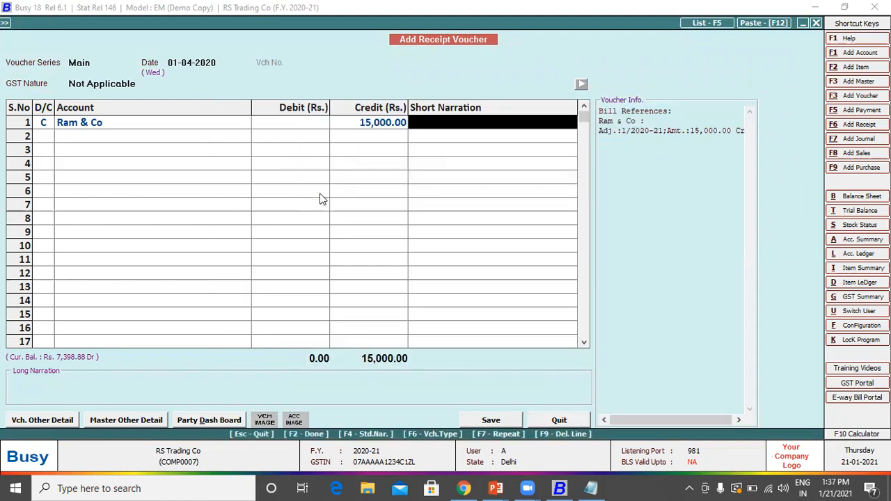
key(Return)
key(Return)
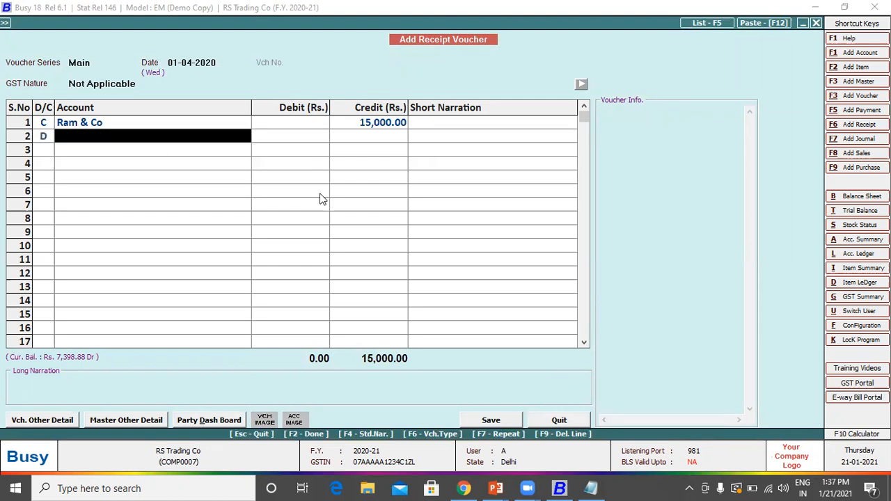
Step: Debit Cash 15,000 in row 2, save the receipt voucher, and exit to the Transactions menu
text(cash)
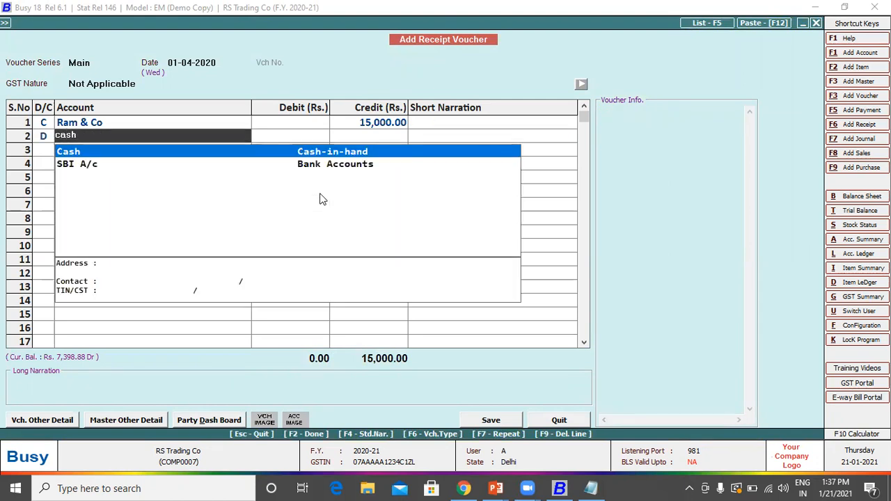
key(Return)
key(Return)
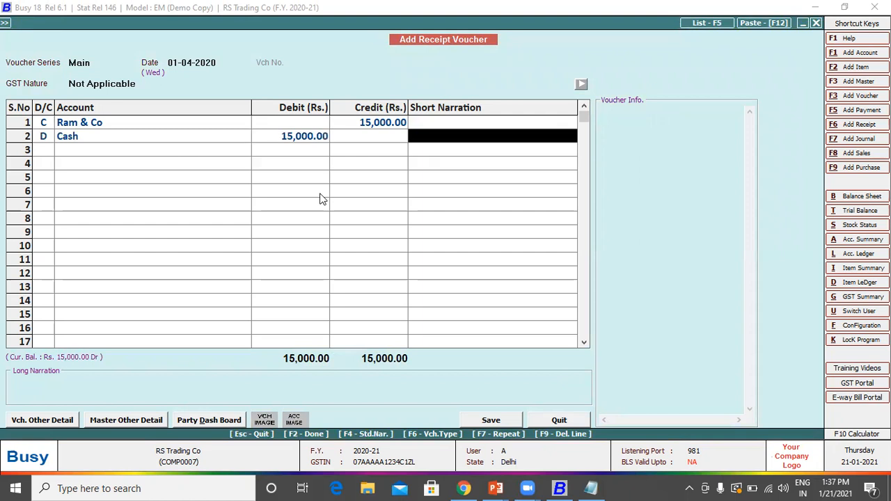
key(Return)
key(Return)
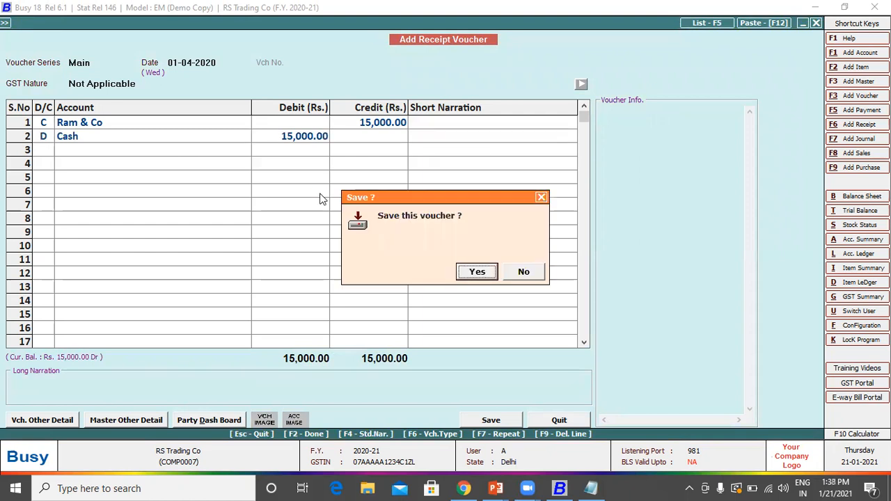
key(Return)
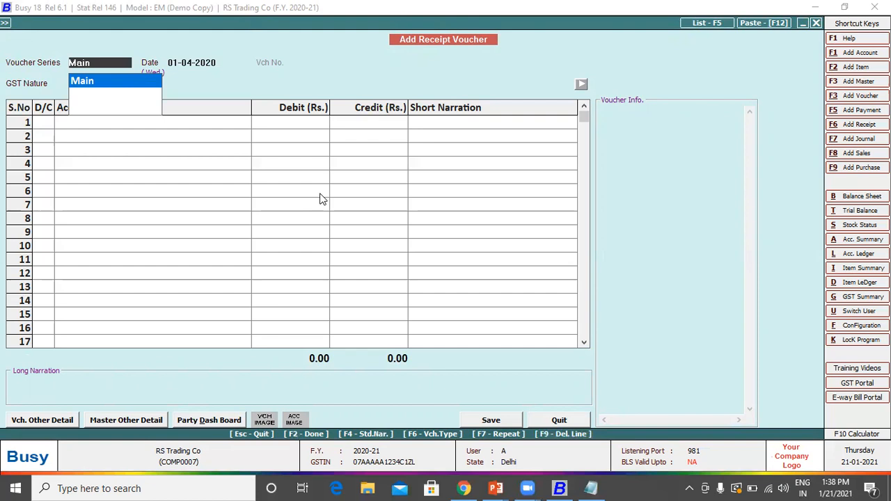
key(Return)
key(Escape)
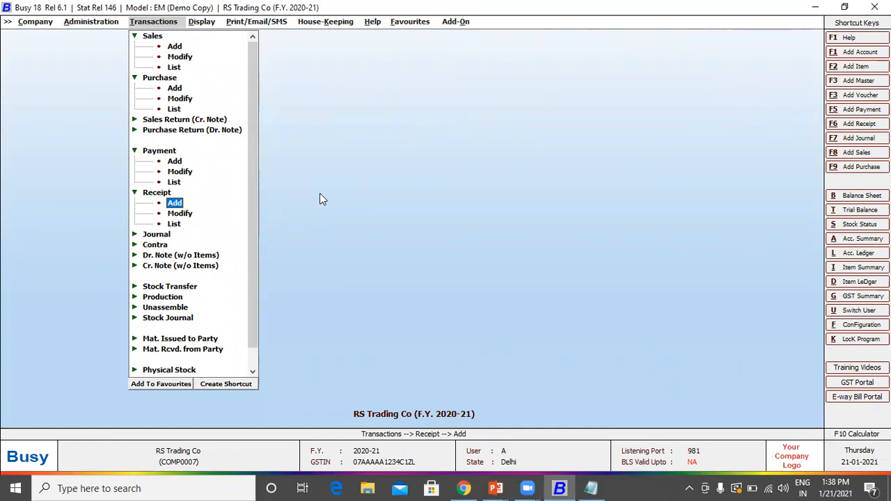
Step: Open sales voucher 1/2020-21 for modification
key(Up)
key(Up)
key(Up)
key(Up)
key(Up)
key(Up)
key(Up)
key(Up)
key(Up)
key(Up)
key(Up)
key(Up)
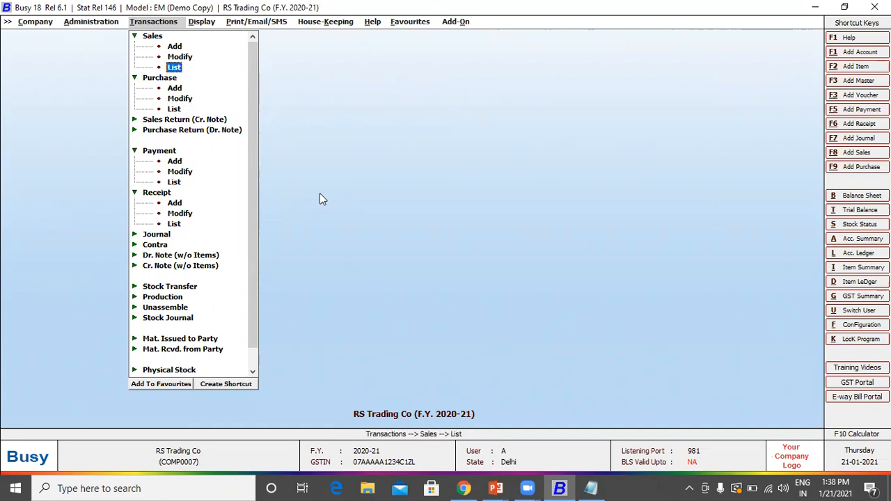
key(Up)
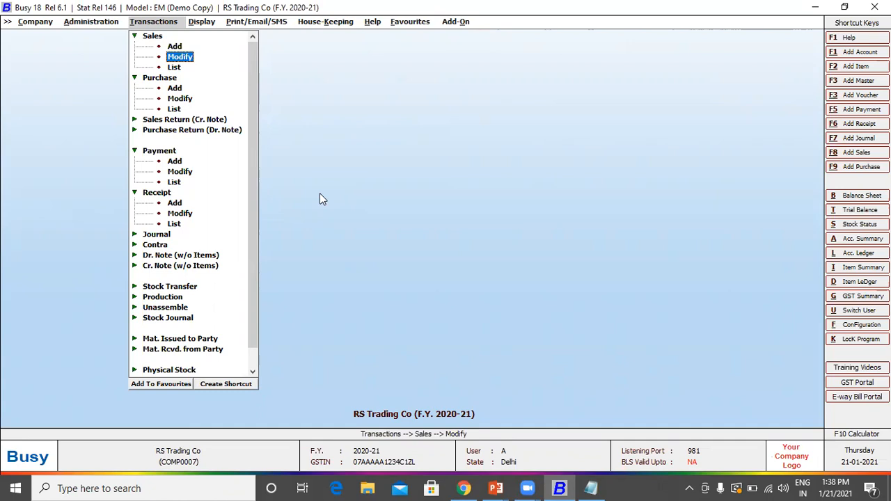
key(Return)
key(Return)
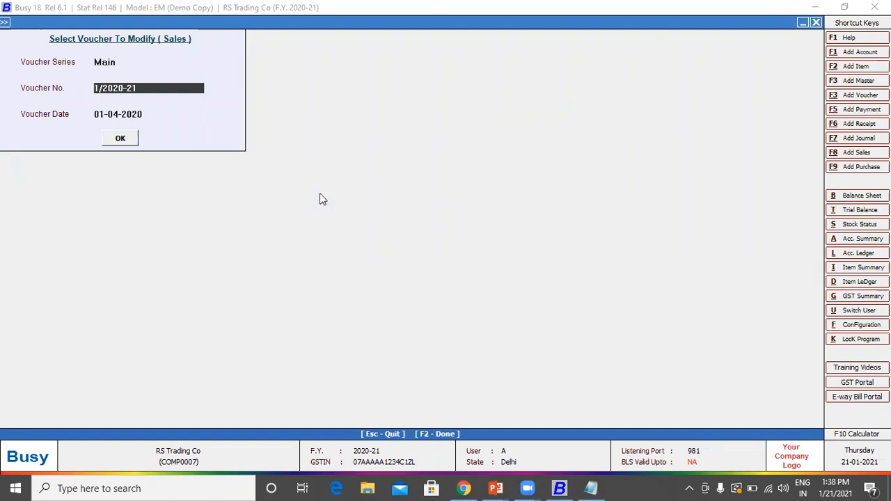
key(Return)
key(Return)
key(Return)
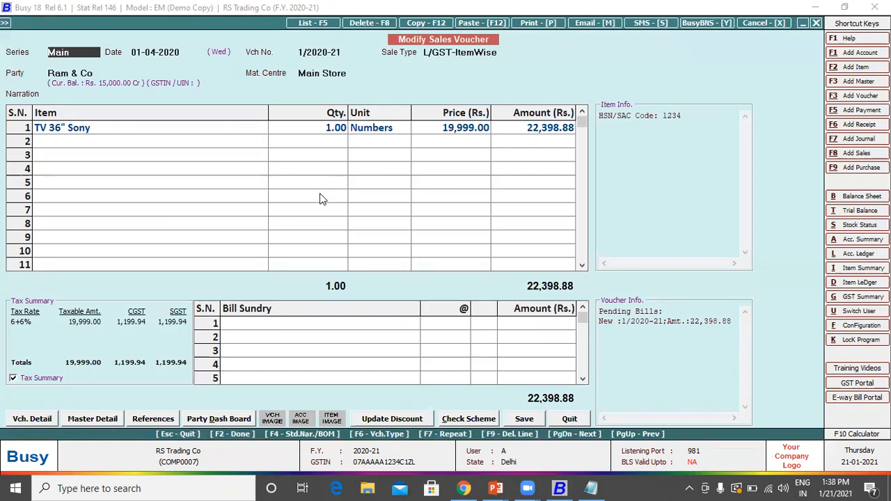
Step: Change the TV 36" Sony quantity to 2, save without printing, and open Invoice Printing
key(Return)
key(Return)
key(Return)
key(Return)
key(Return)
key(Return)
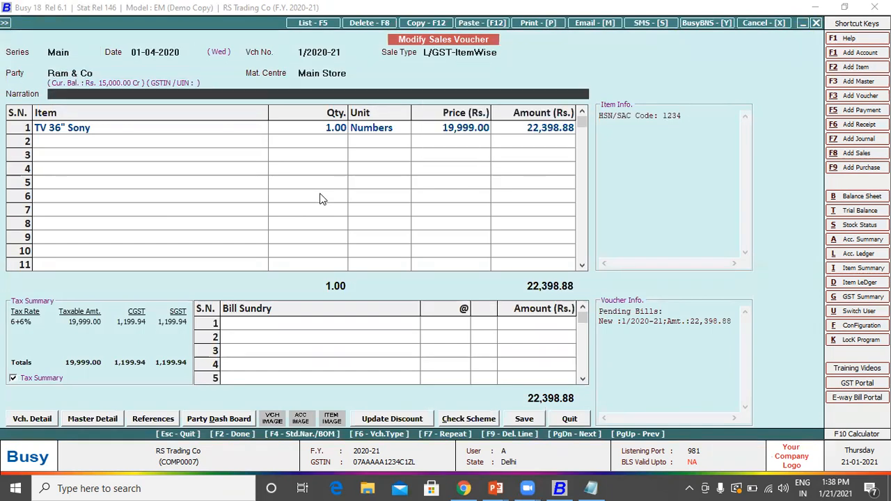
key(Return)
key(Return)
text(2)
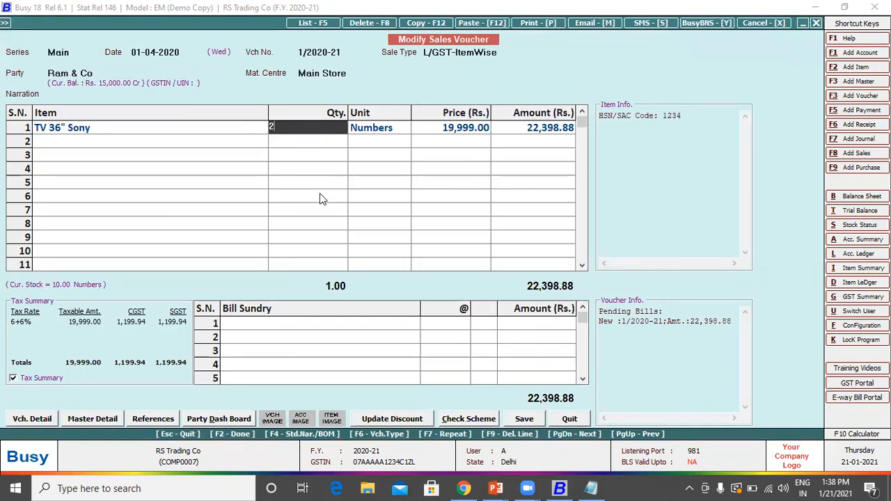
key(Return)
key(Return)
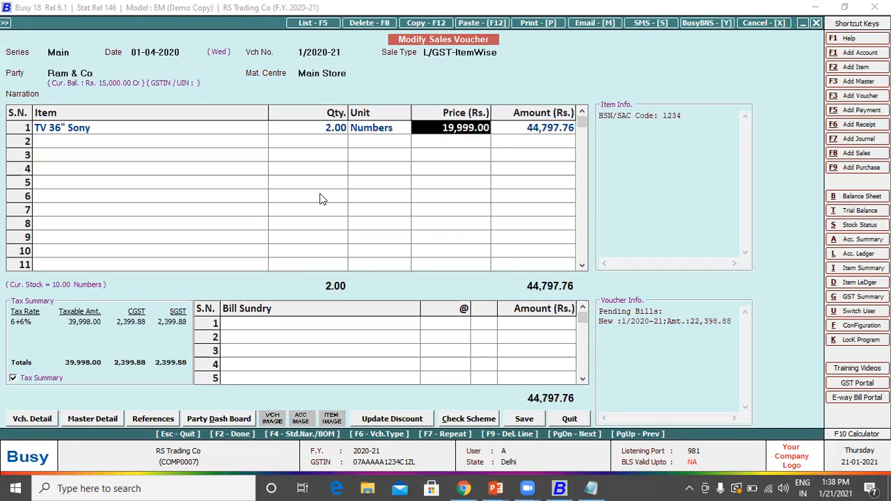
key(F2)
key(F2)
key(F2)
key(n)
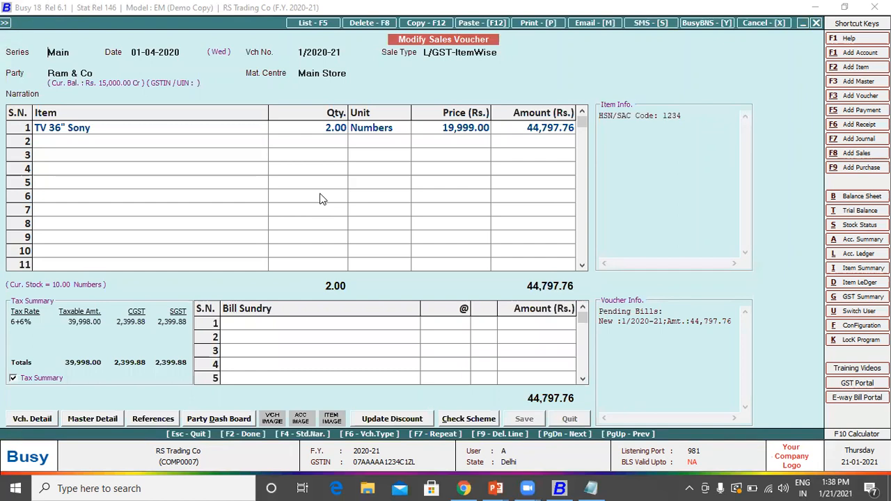
key(alt+p)
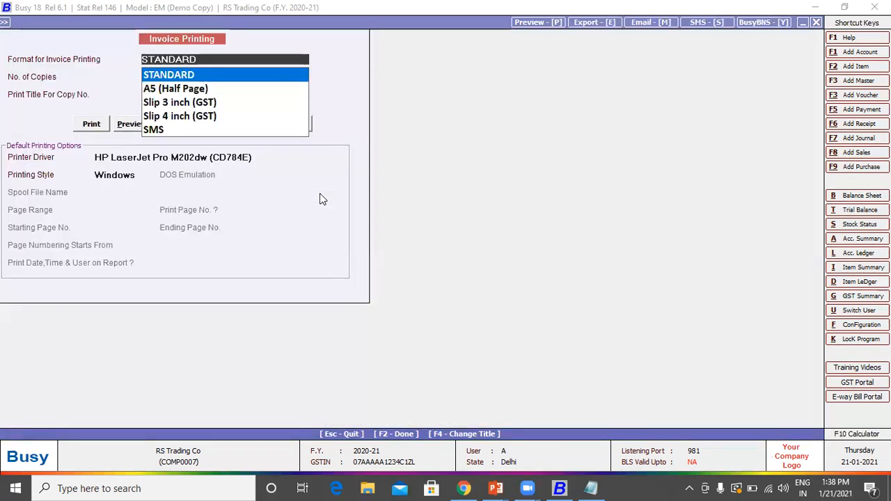
Step: Preview the 44,797.76 invoice in STANDARD format, then close the preview
key(F2)
key(Right)
key(Return)
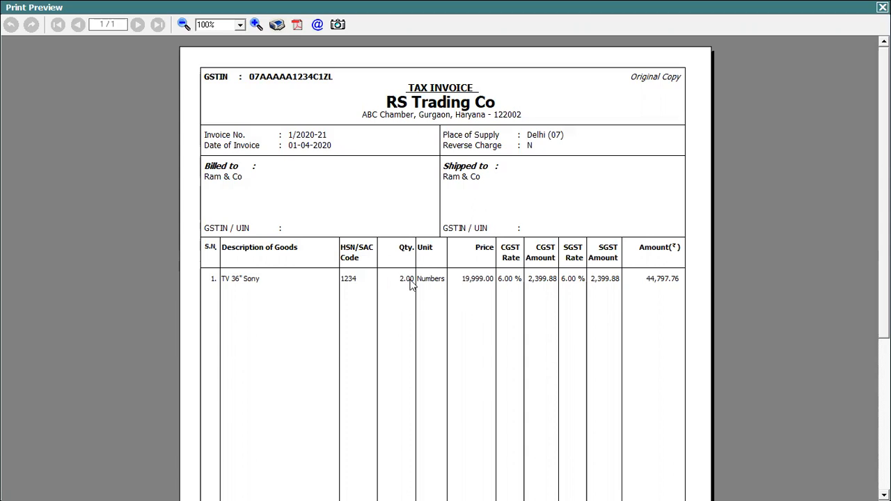
key(Escape)
key(Escape)
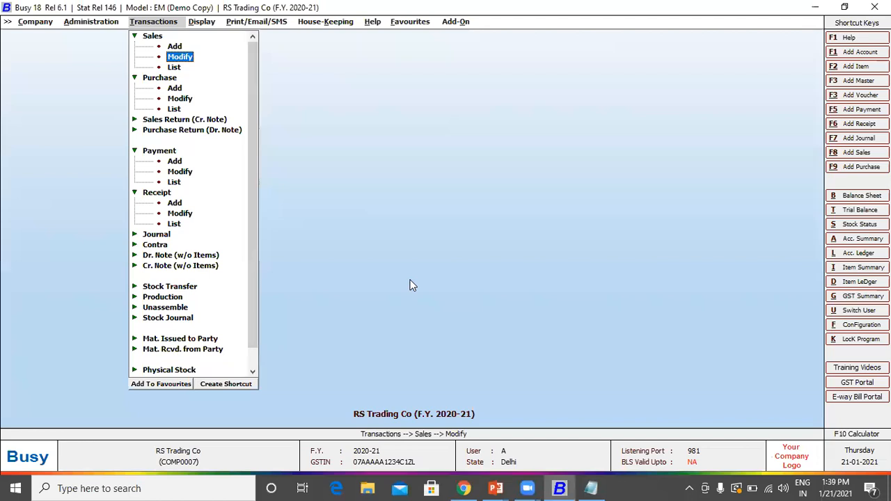
Step: List all-series sales vouchers on screen from 01-04-2020
key(Down)
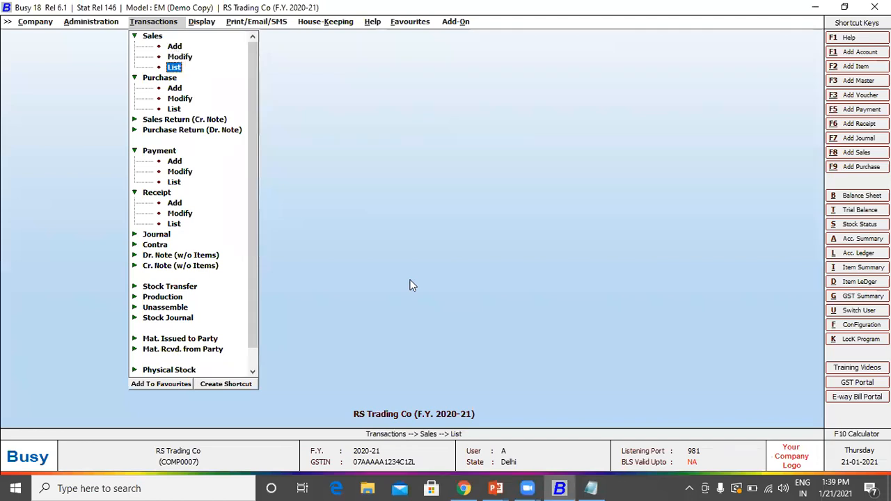
key(Return)
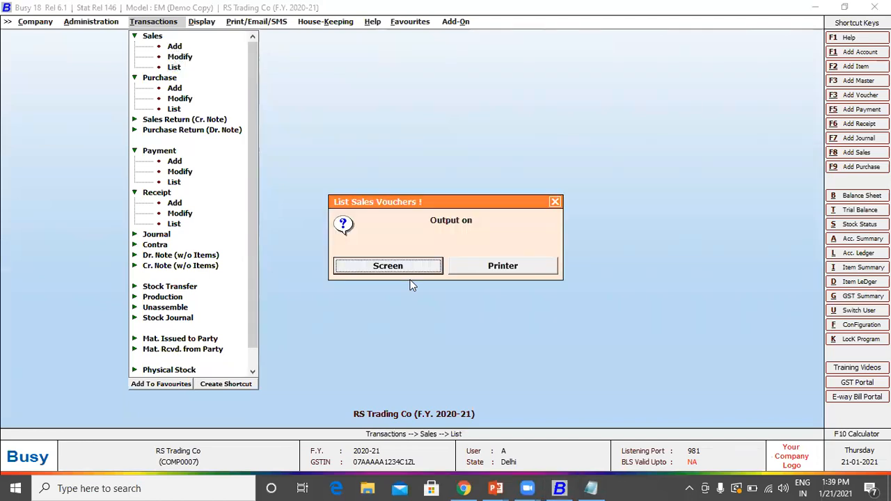
key(Return)
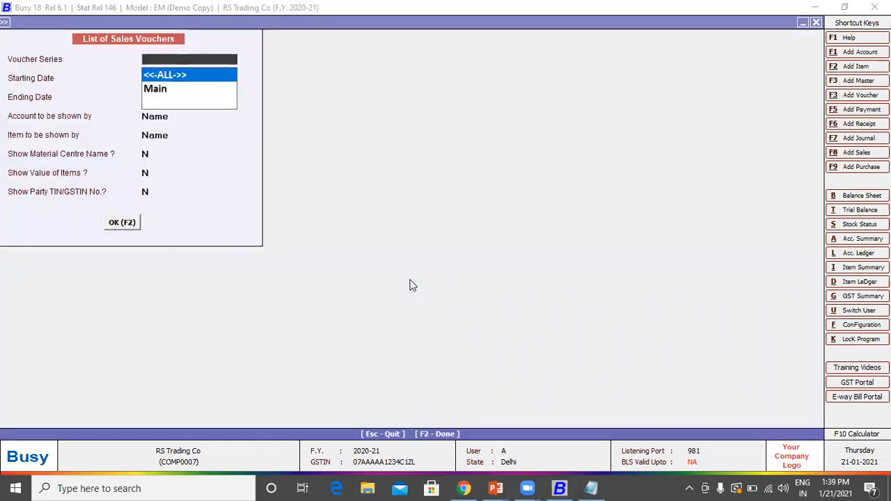
key(Return)
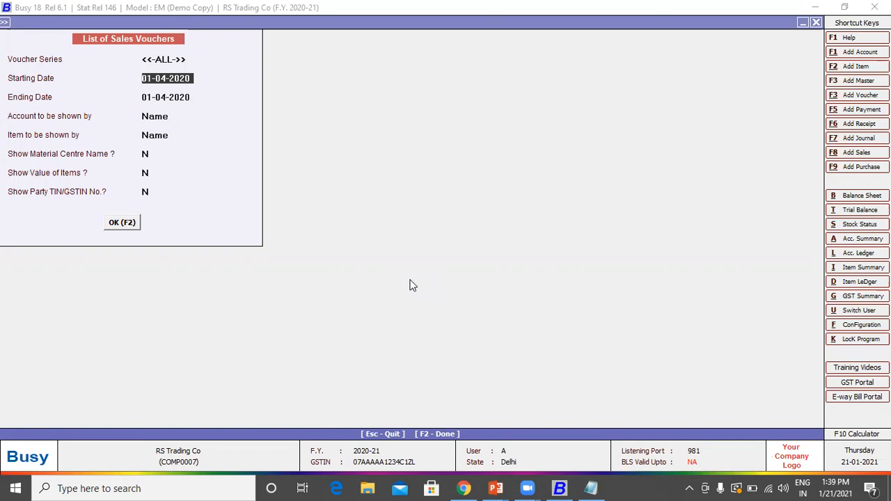
key(Return)
key(Return)
key(Return)
key(Return)
key(Return)
key(Return)
key(Return)
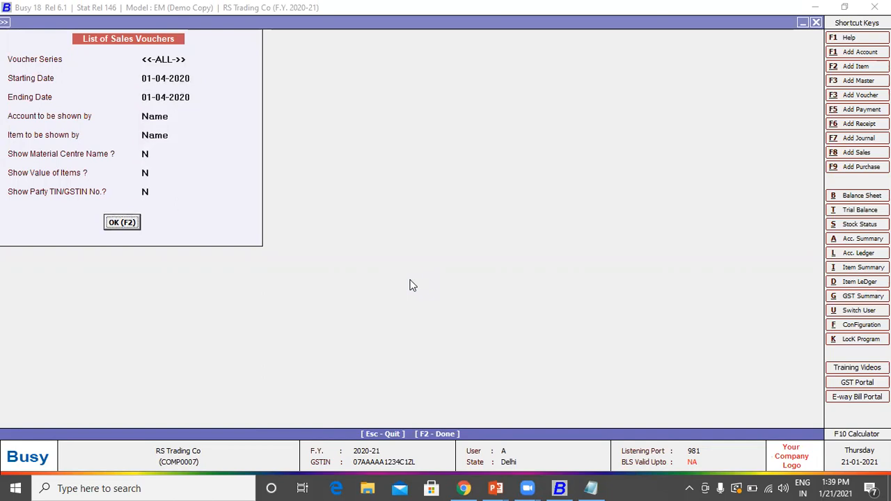
key(Return)
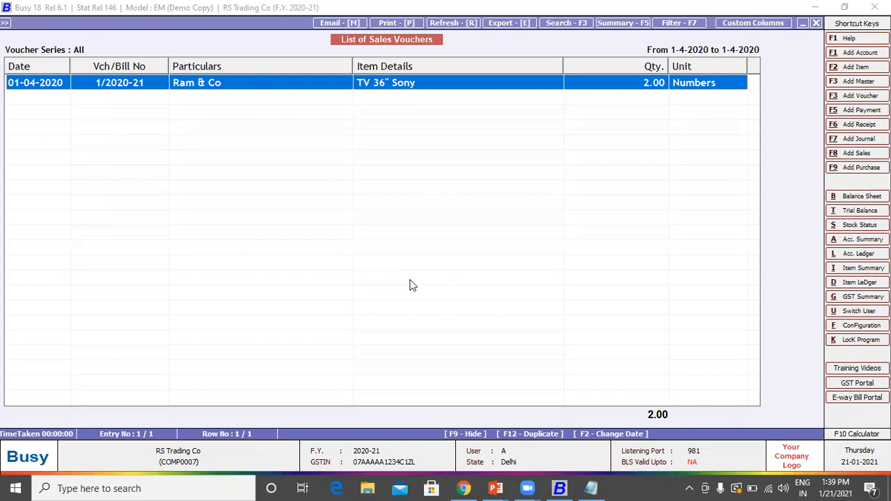
Step: View the Ram & Co sales voucher 1/2020-21, then close back to the main screen
key(Return)
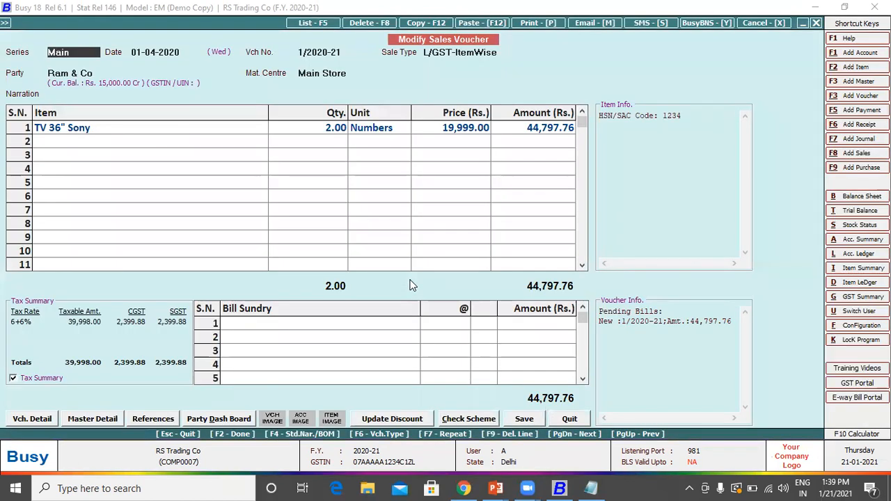
key(Escape)
key(Escape)
key(Escape)
key(Escape)
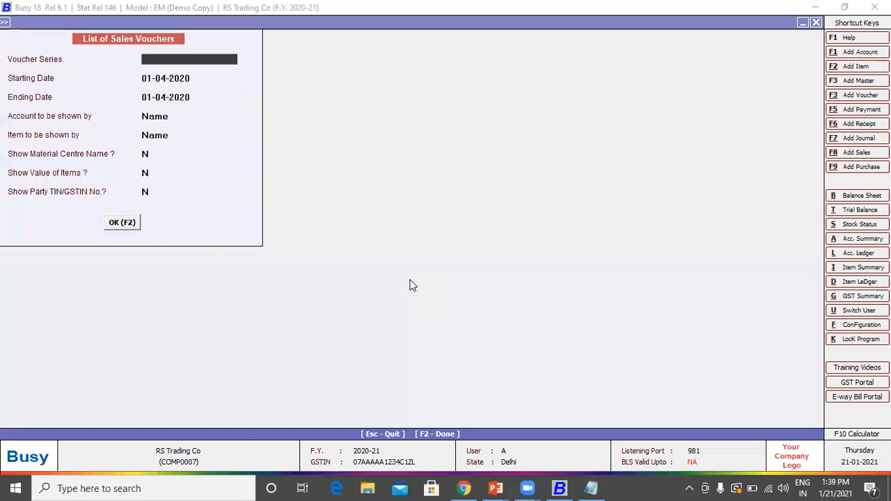
key(Escape)
key(Escape)
key(Escape)
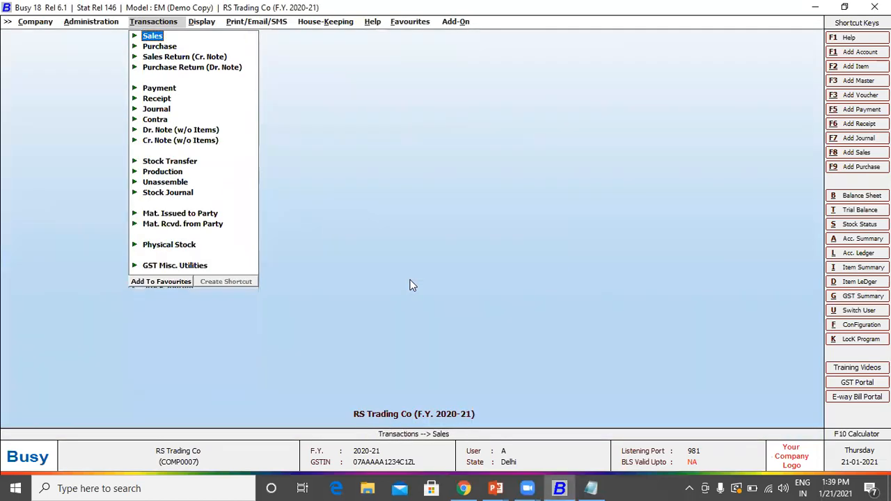
key(Escape)
Step: In the Notepad notes, highlight the Vouchers and Reporting Sections topic lines
key(alt+Tab)
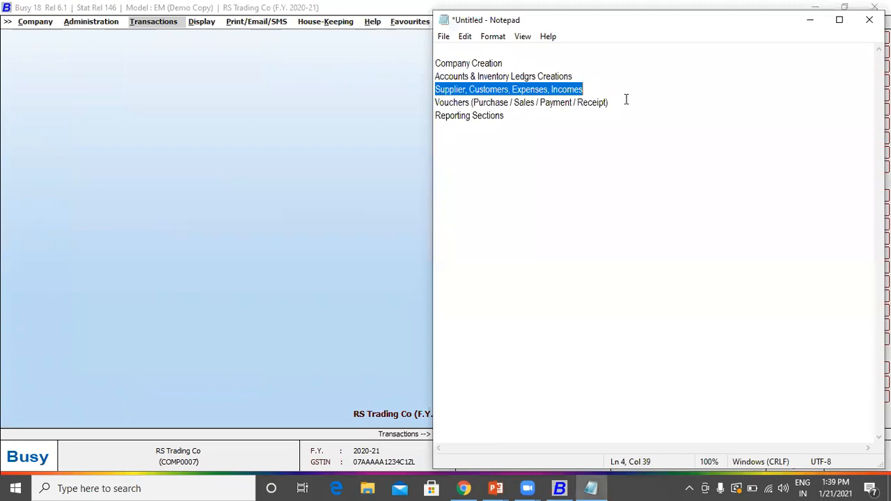
drag(624, 102, 437, 102)
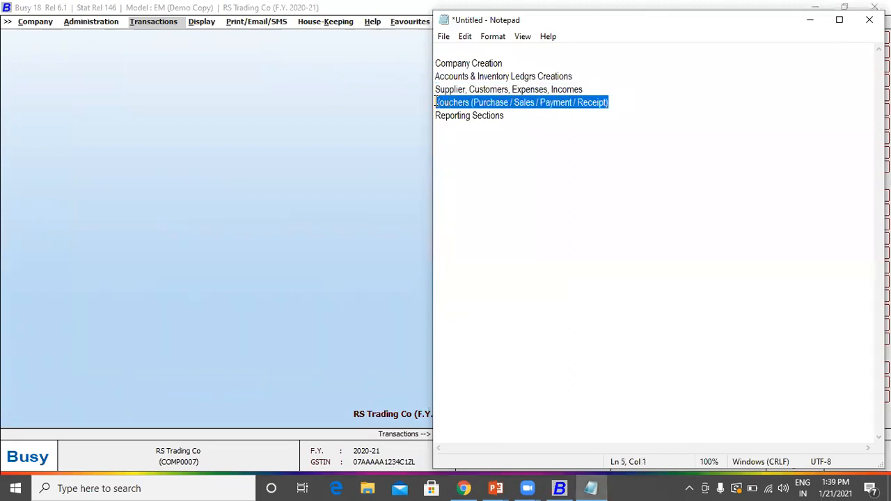
drag(513, 115, 439, 117)
Step: Return to BUSY and browse Display's Final Results reports: Balance Sheet, Profit & Loss, Trial Balance
click(340, 102)
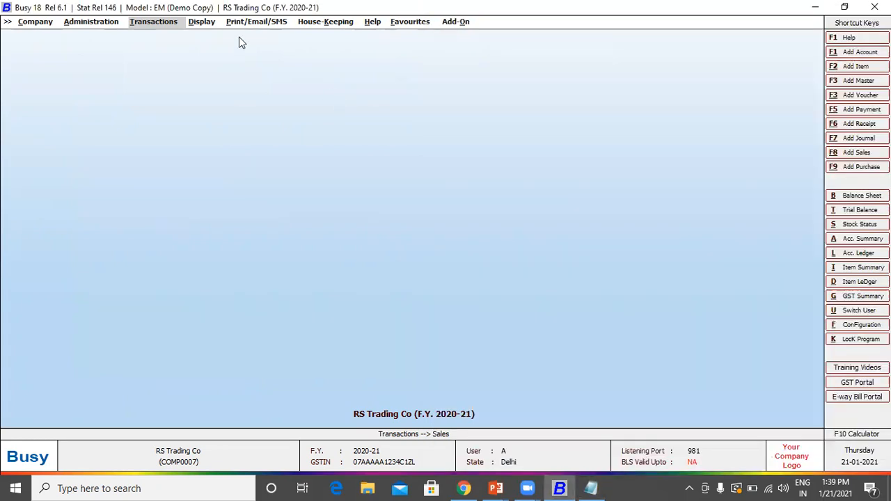
key(Return)
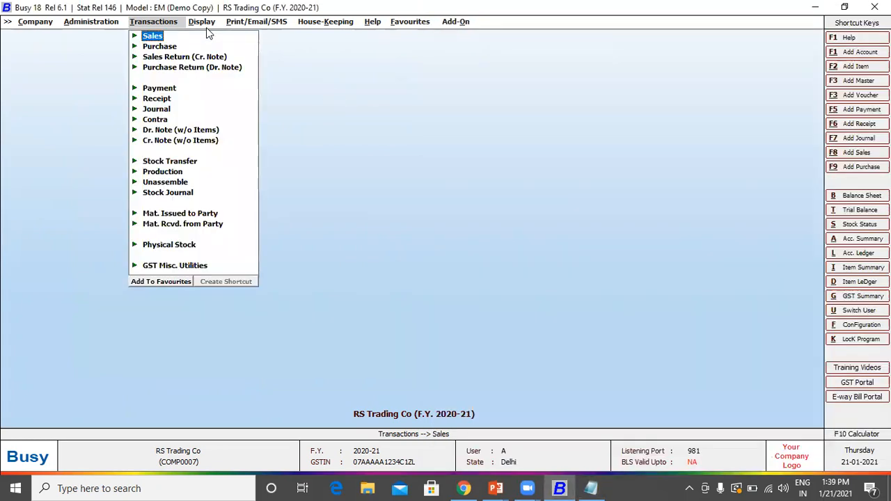
click(198, 22)
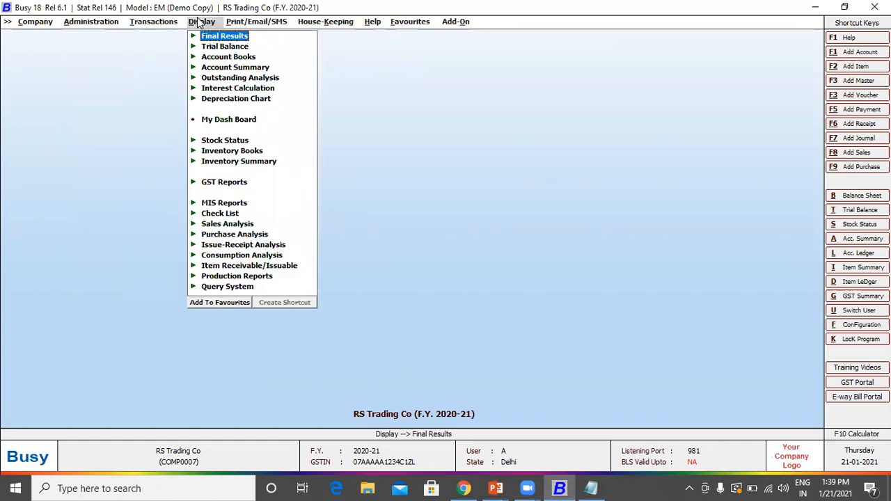
key(Return)
key(Down)
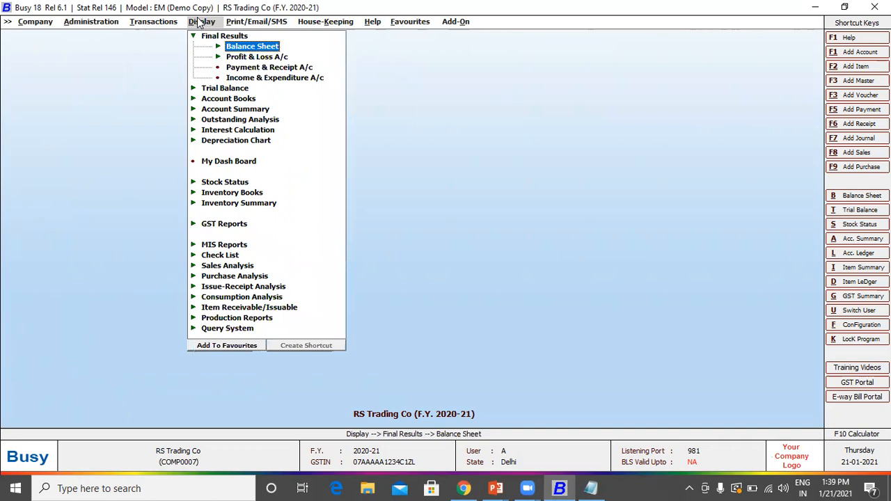
key(Down)
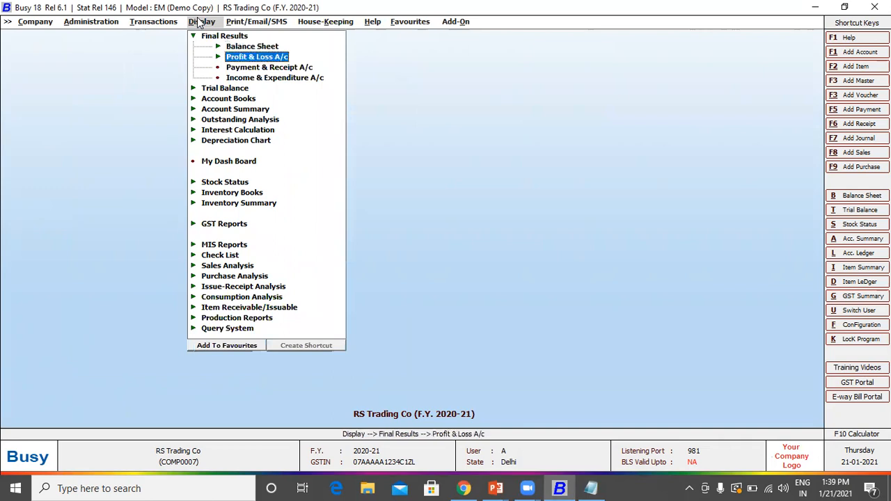
key(Down)
key(Down)
key(Down)
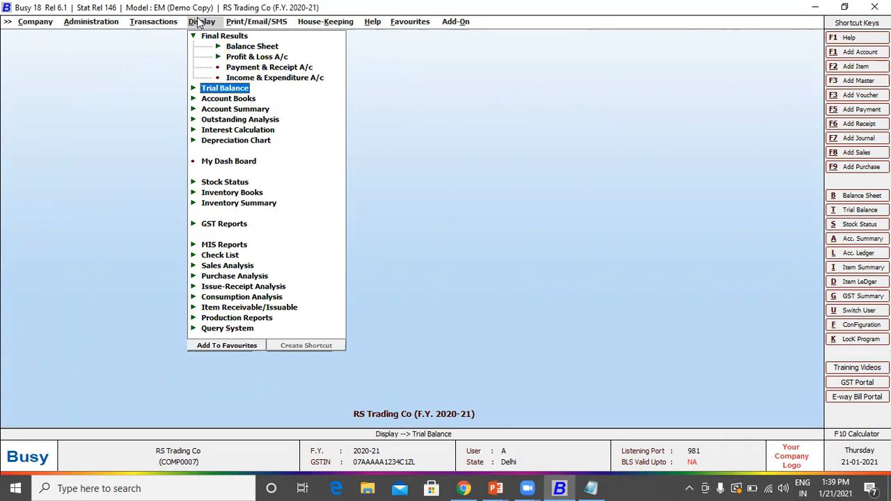
key(Right)
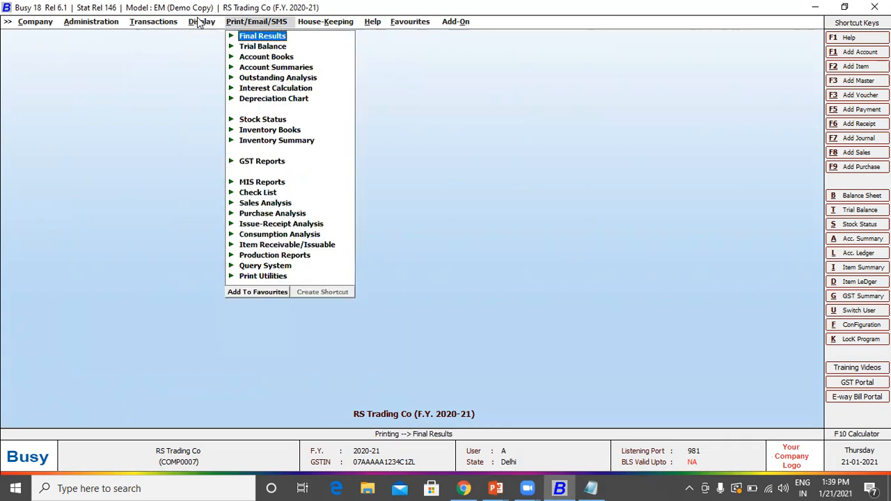
key(Left)
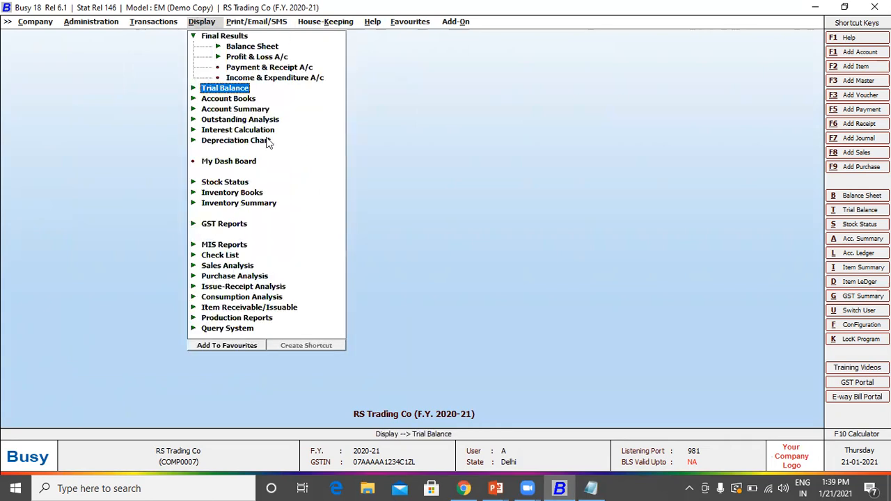
Step: Open the Day Book under Account Books without cash balances, for 01-04-2020
key(Down)
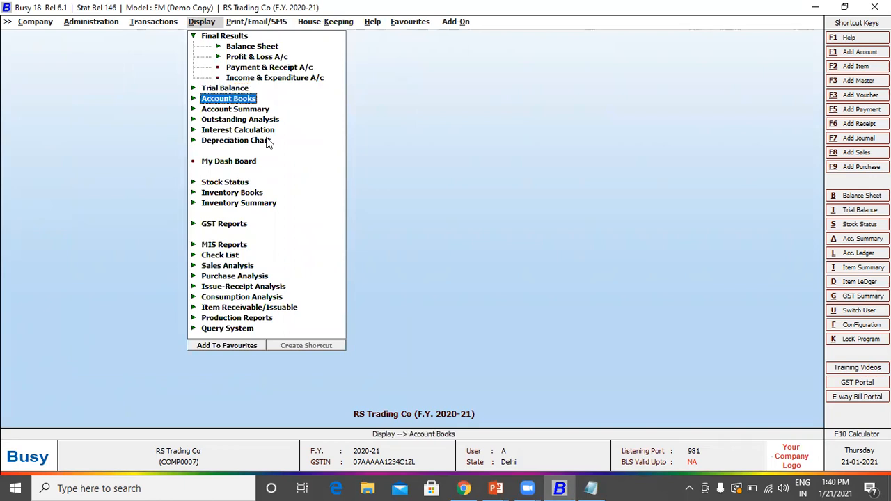
key(Return)
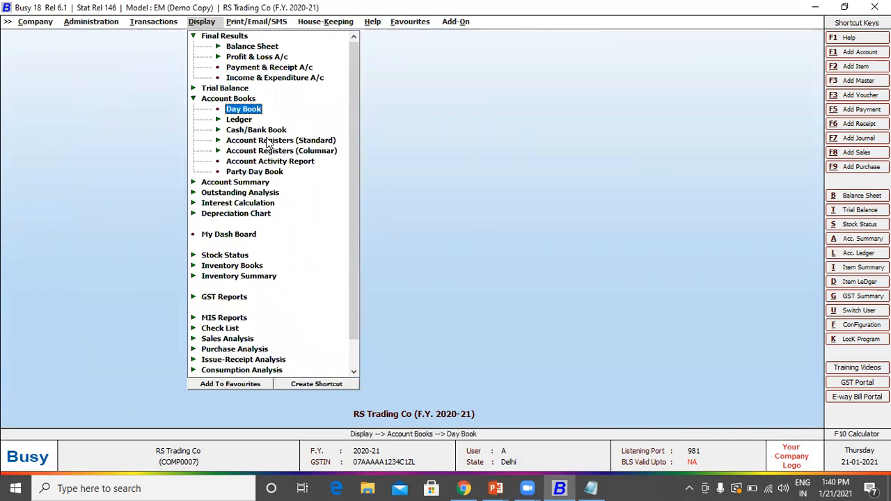
key(Down)
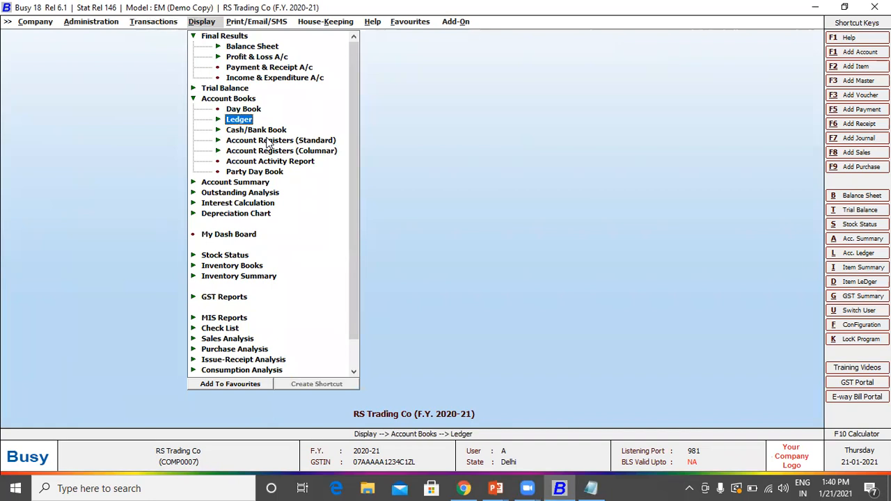
key(Down)
key(Up)
key(Up)
key(Up)
key(Down)
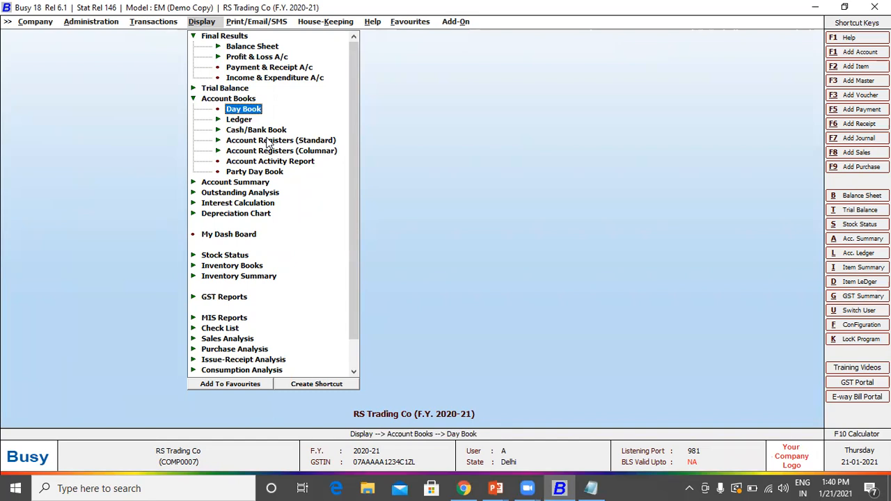
key(Return)
key(Return)
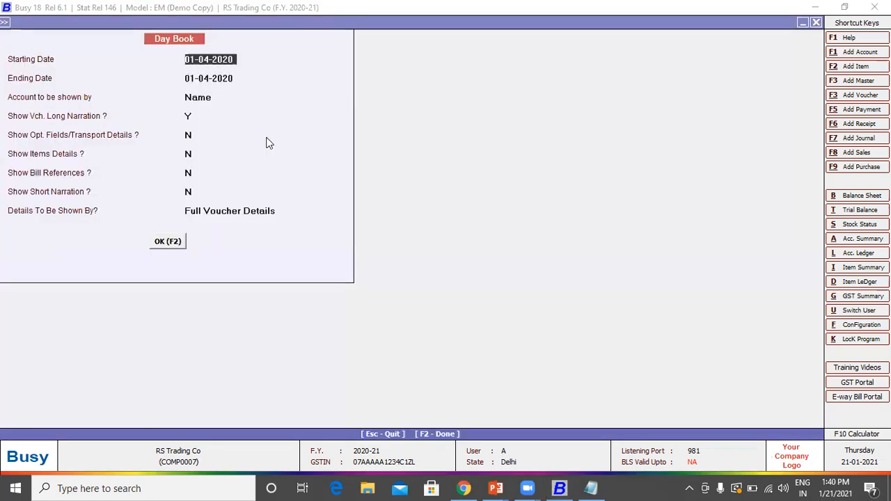
key(Return)
key(Return)
key(Return)
key(Return)
key(Return)
key(Return)
key(Return)
key(Return)
key(Return)
key(Return)
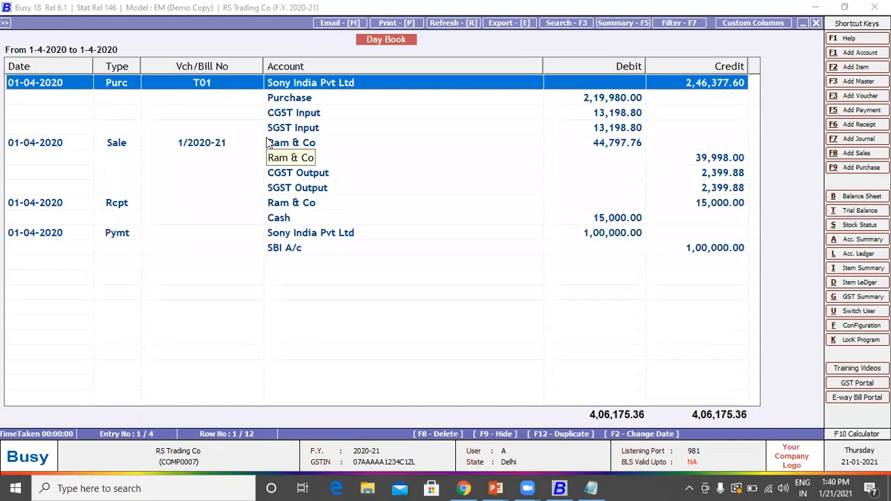
key(Down)
key(Down)
key(Down)
key(Down)
key(Down)
key(Down)
key(Down)
key(Down)
key(Down)
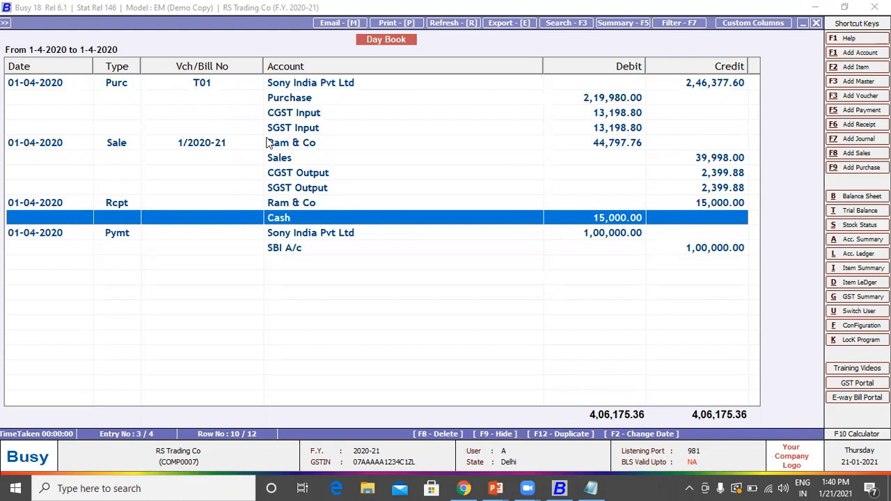
key(Escape)
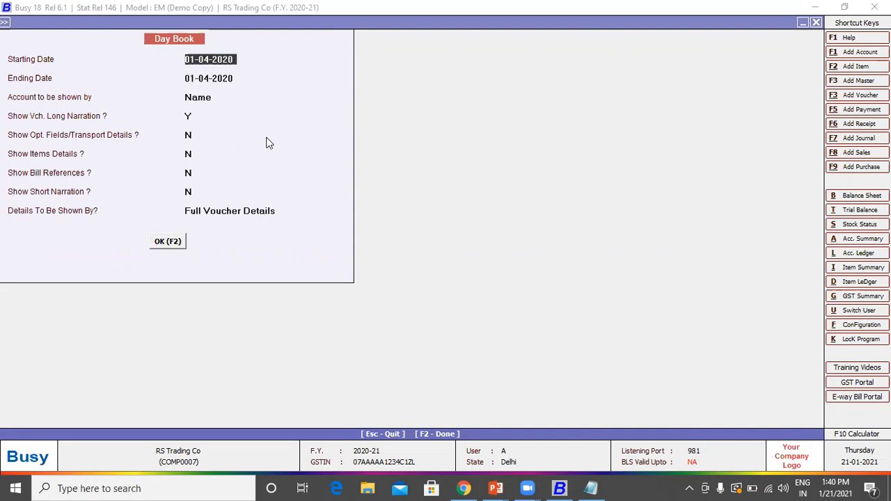
key(Escape)
Step: Open the Bills Receivable report under Outstanding Analysis
key(Escape)
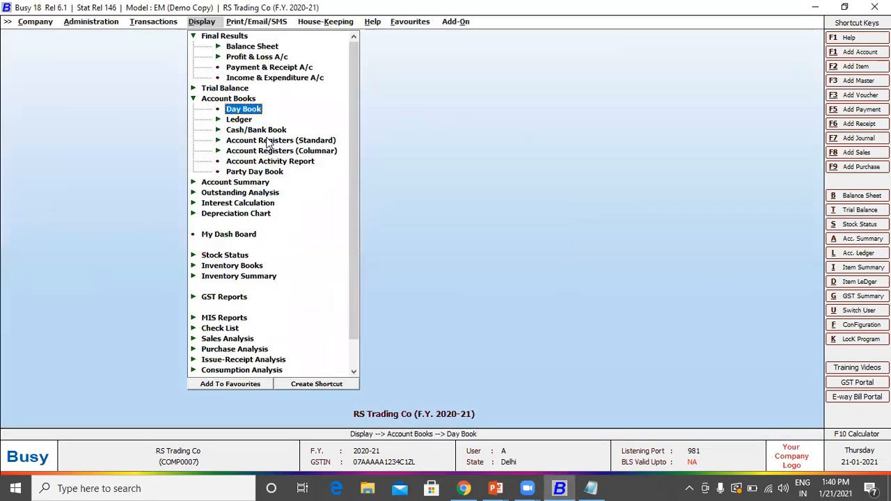
key(Escape)
key(Escape)
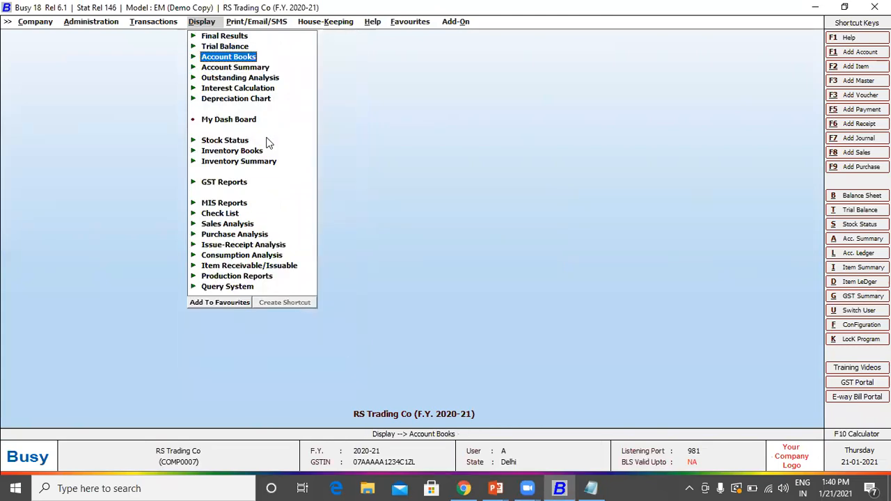
key(Down)
key(Down)
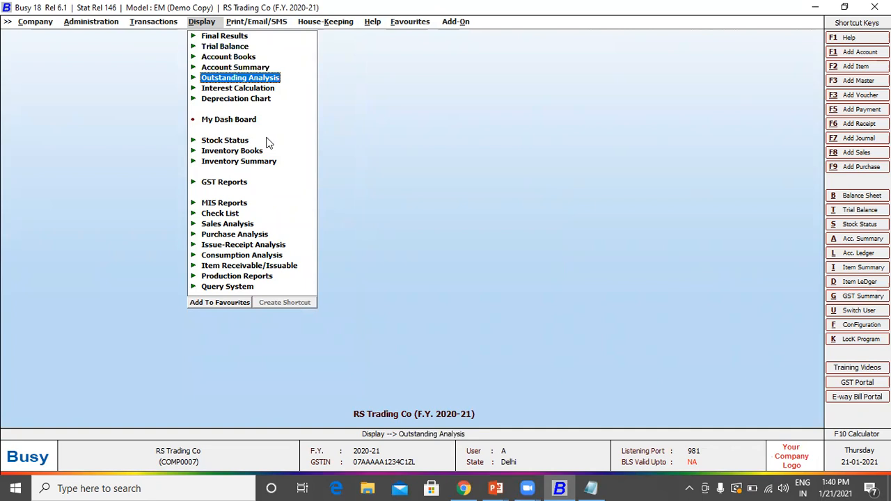
key(Return)
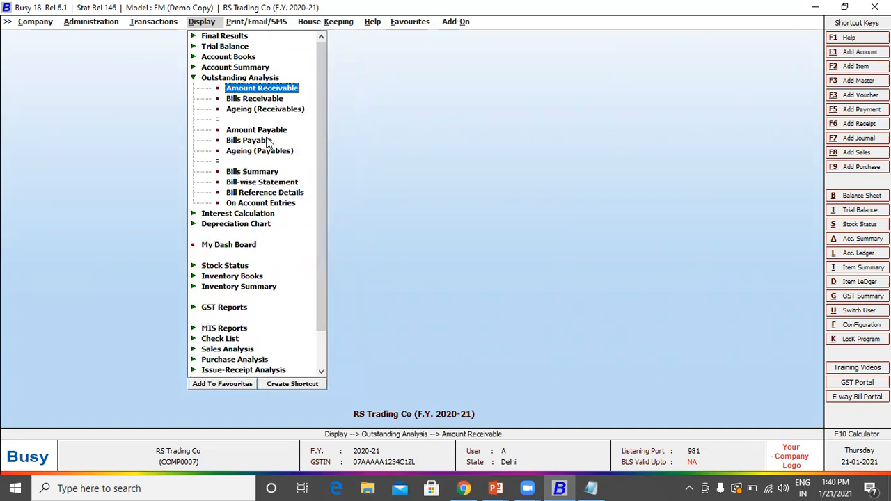
key(Down)
key(Down)
key(Down)
key(Down)
key(Up)
key(Up)
key(Up)
key(Up)
key(Down)
key(Down)
key(Down)
key(Down)
key(Up)
key(Up)
key(Up)
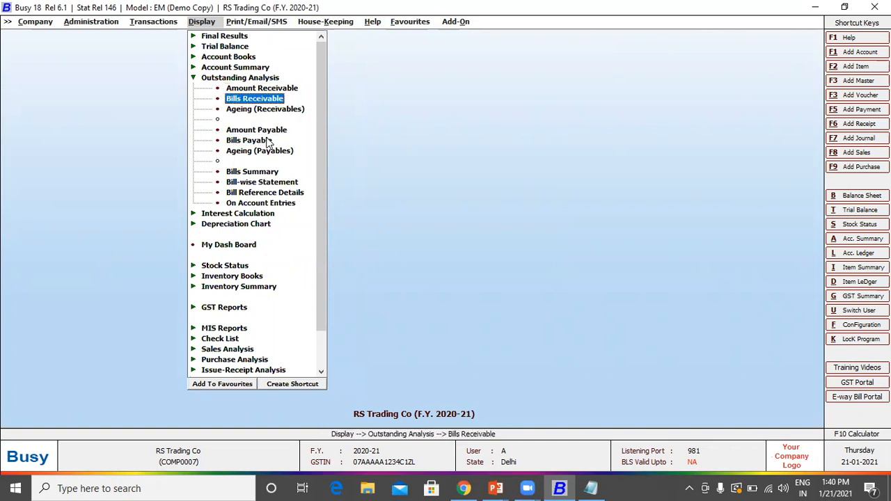
key(Up)
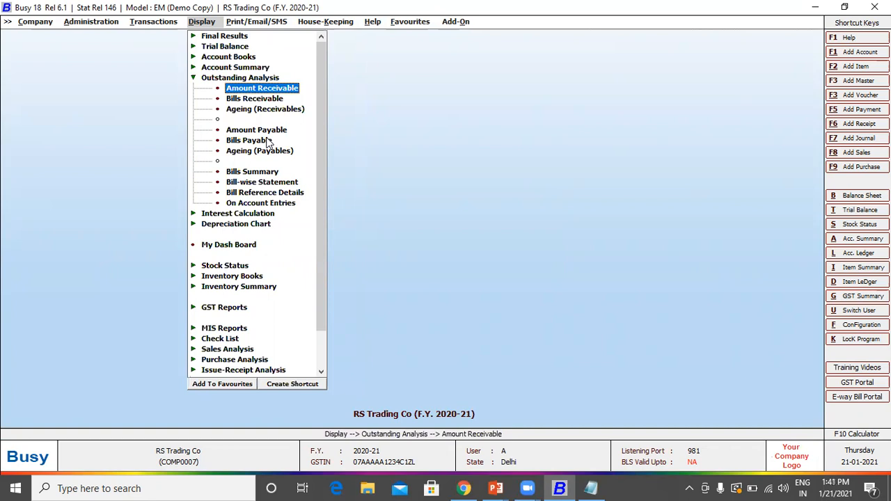
key(Down)
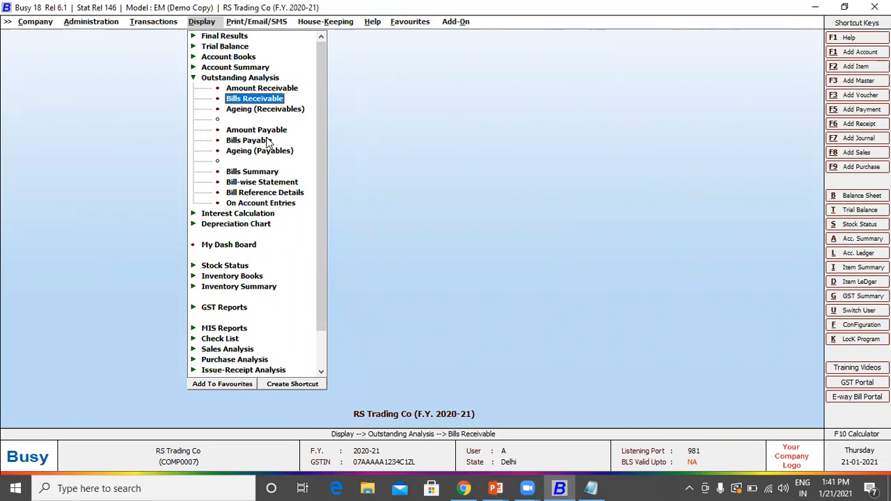
key(Return)
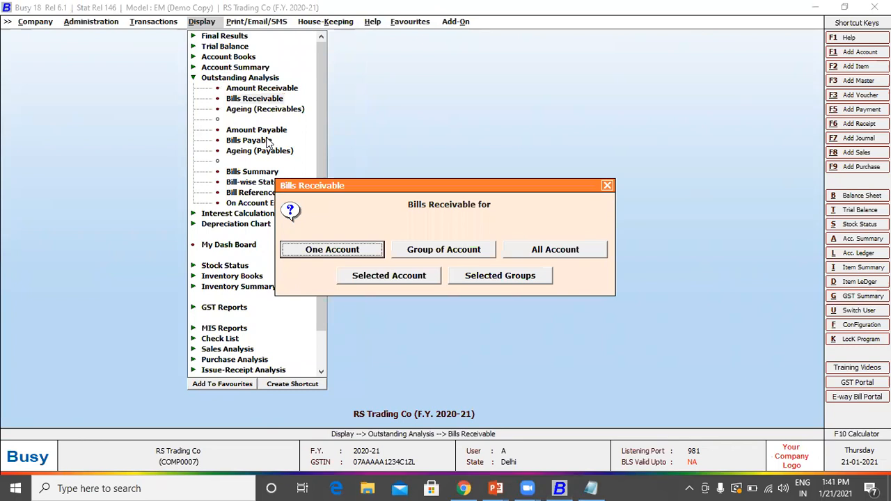
Step: Report on a Group of Account in Bill-wise (Combined) detail
key(Right)
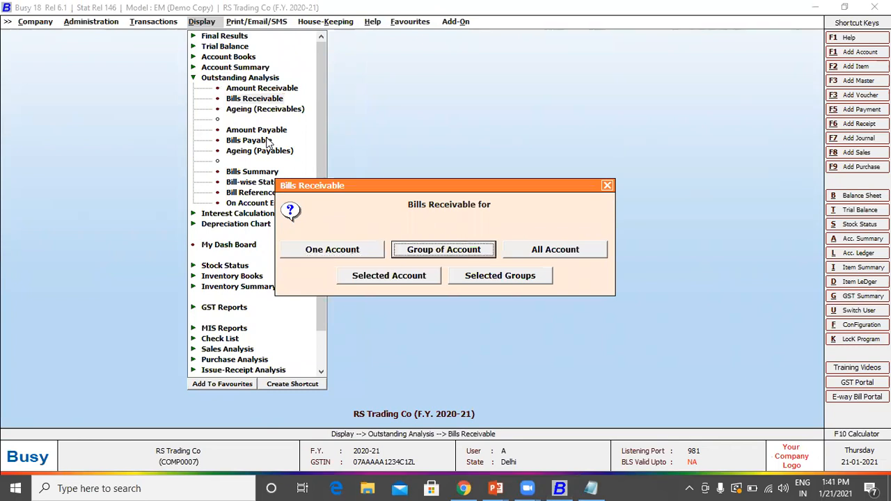
key(Return)
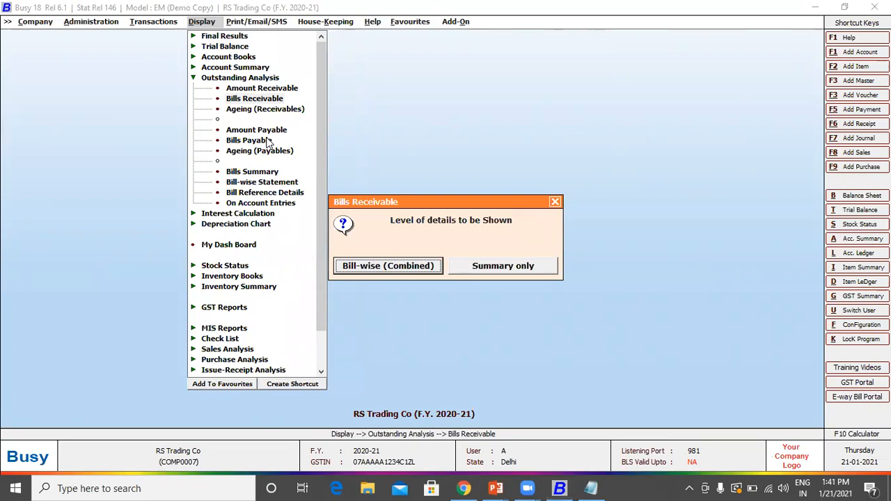
key(Return)
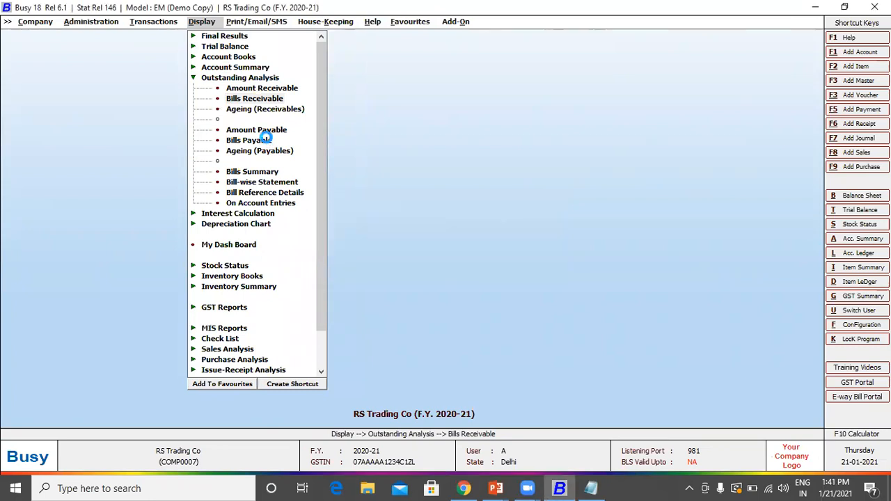
key(Return)
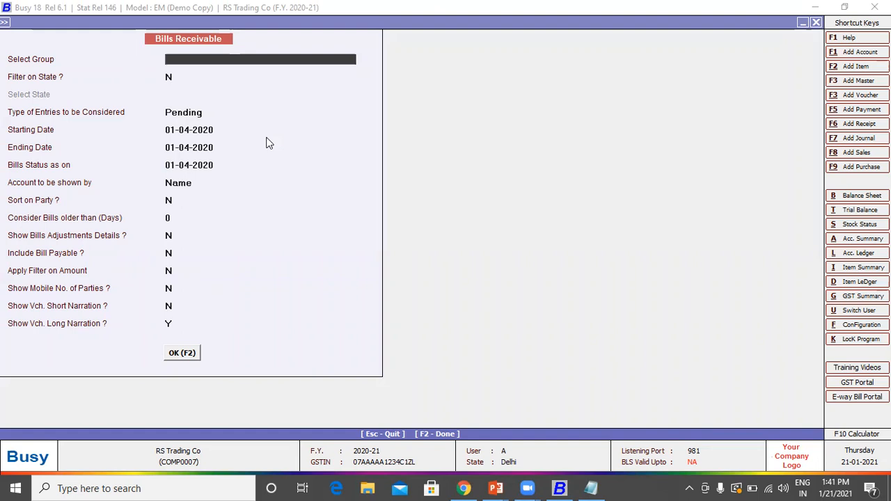
Step: Select Sundry Debtors as the account group
text(sund)
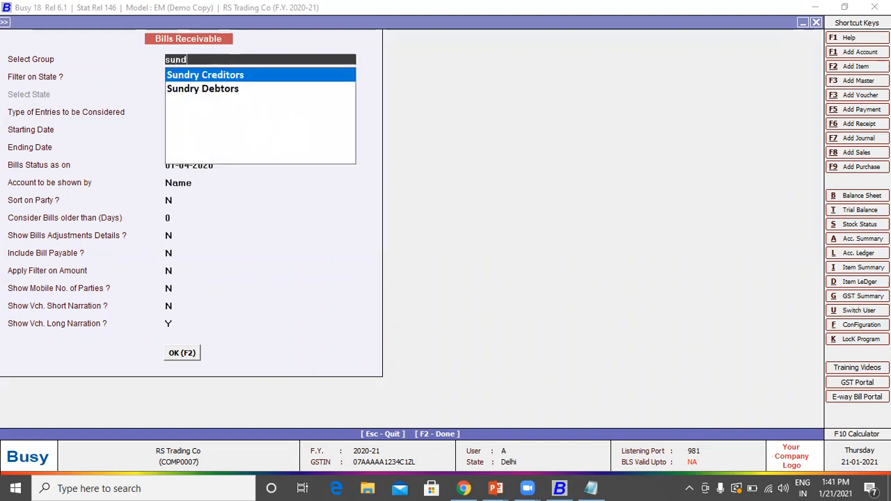
key(Return)
key(Up)
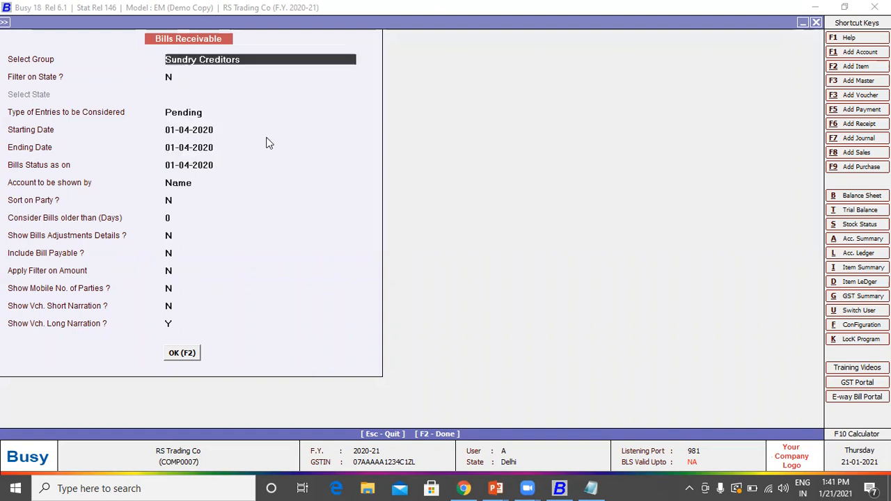
text(sun)
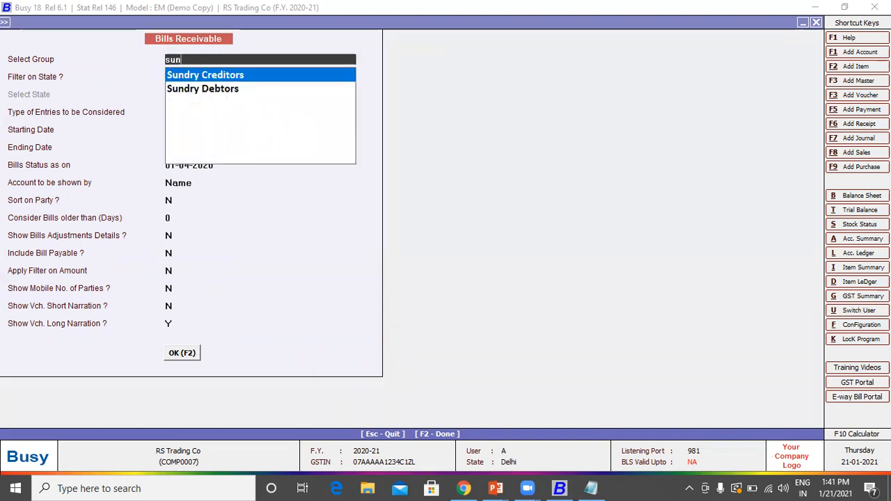
key(Down)
key(Return)
key(Return)
key(Return)
key(Return)
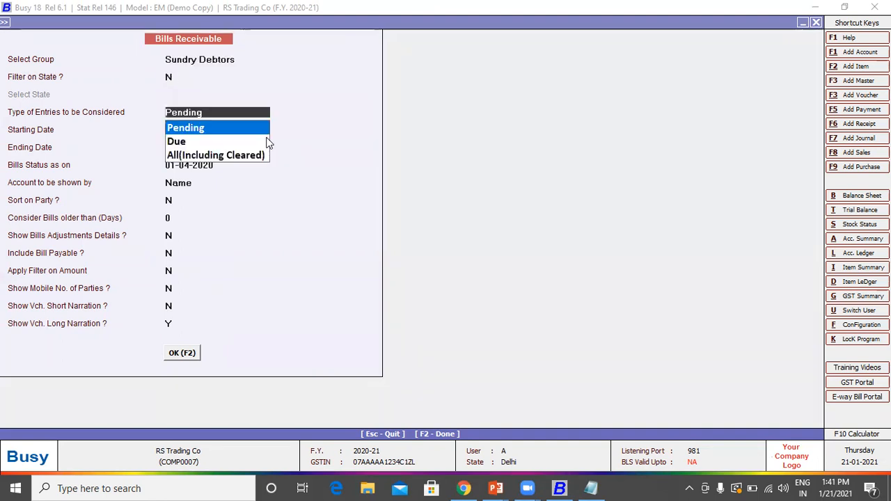
Step: Set entries to All(Including Cleared), generate the report, and open Ram & Co's bill 1/2020-21
key(Up)
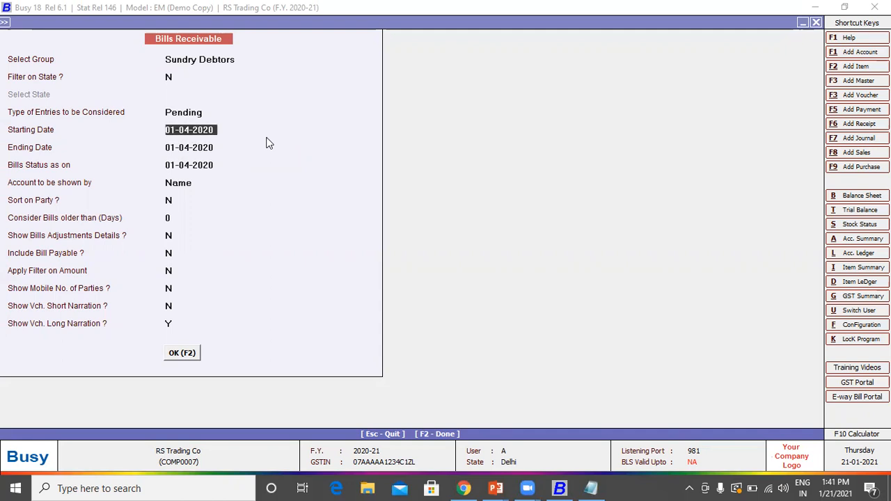
key(Up)
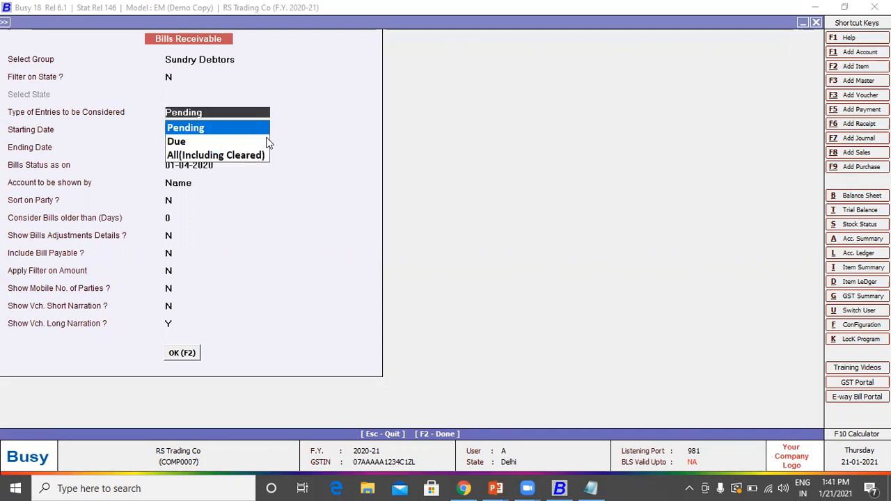
key(Down)
key(Down)
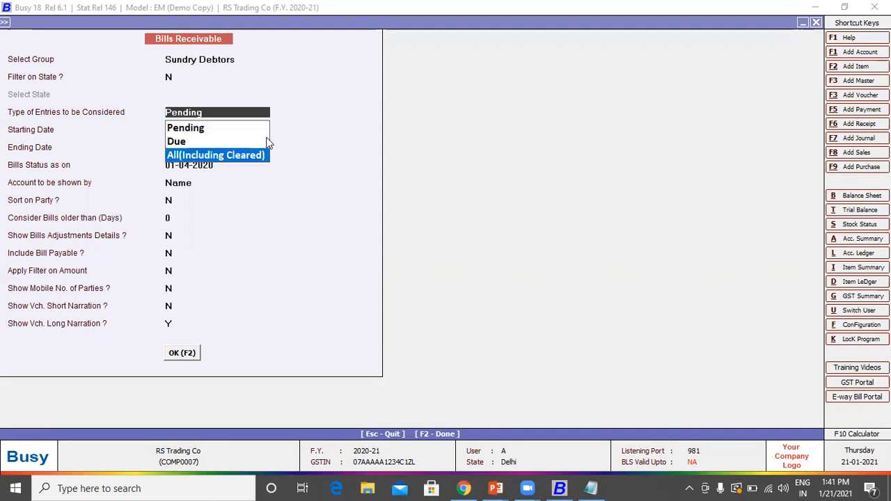
key(Return)
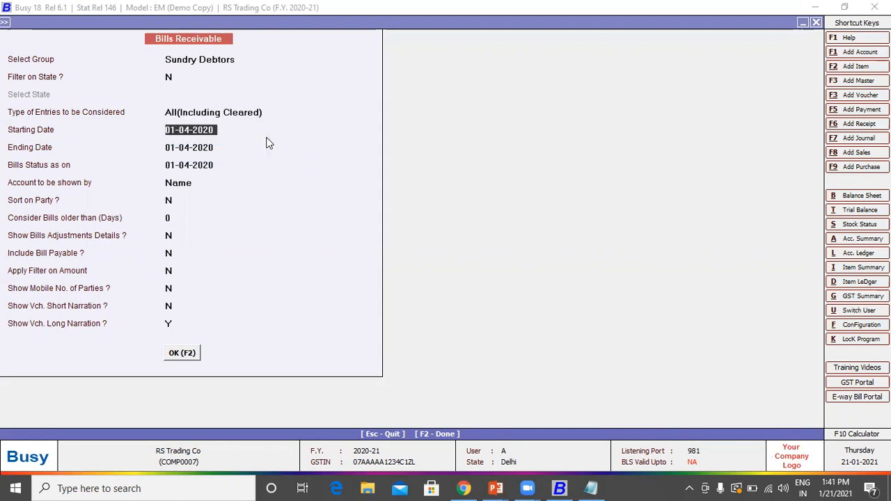
key(F2)
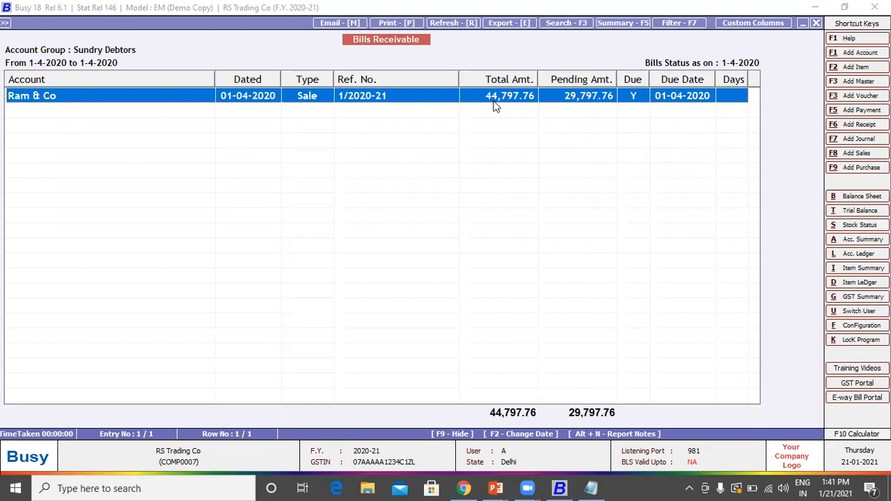
double_click(569, 101)
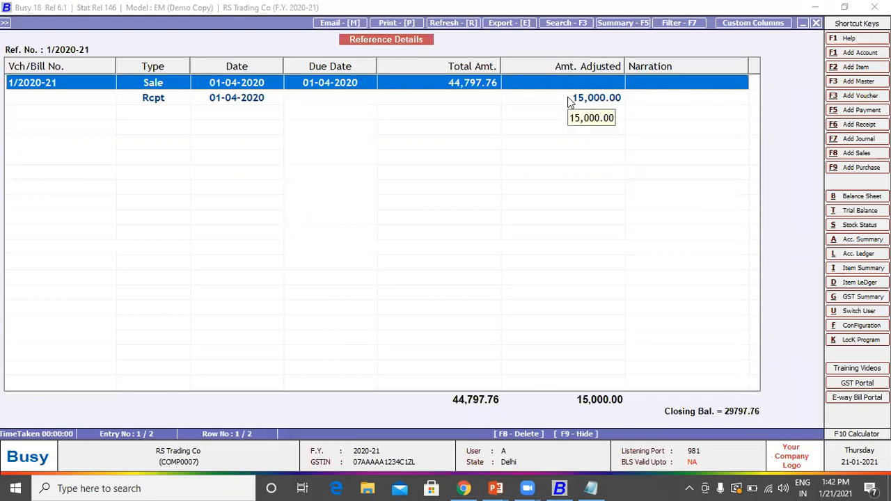